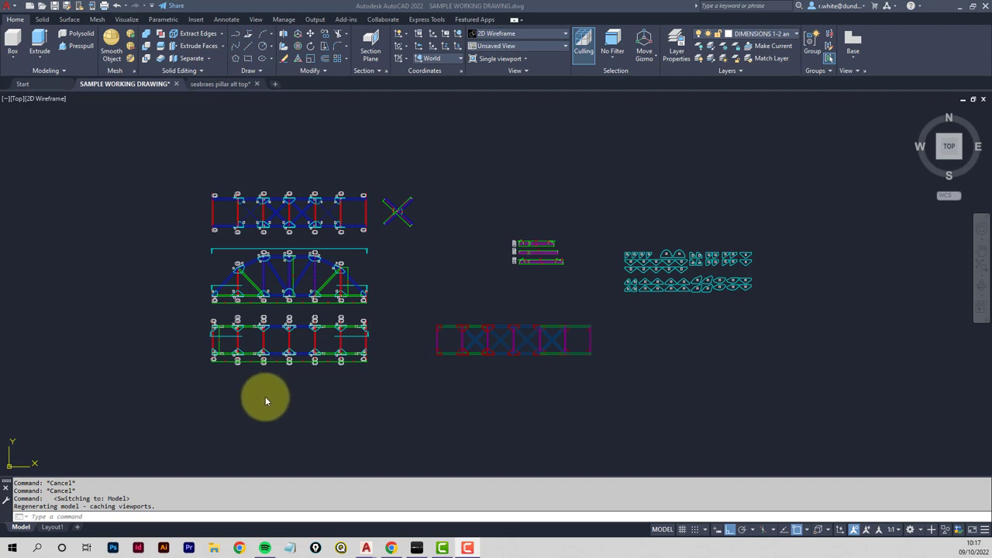
# Switch to Chrome, open the SETTING UP 1:1 PLOTS/PRINTS document in the course content and download black-and-colour.ctb.
pyautogui.click(393, 549)
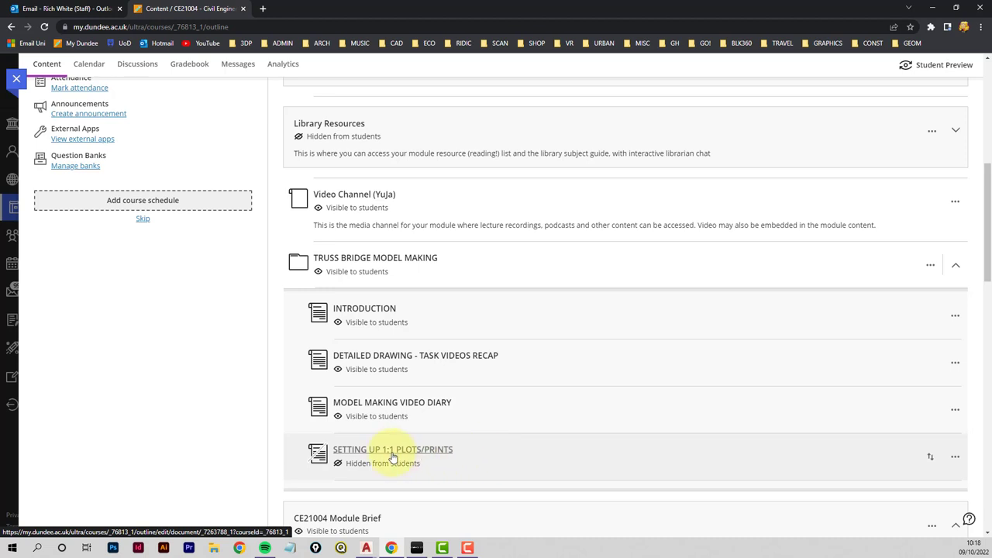
pyautogui.click(510, 458)
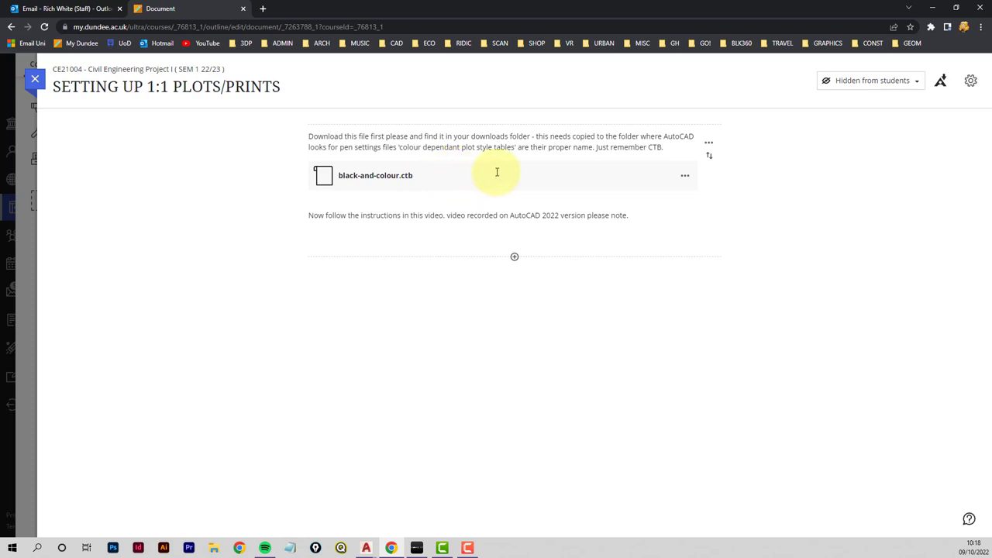
pyautogui.click(686, 178)
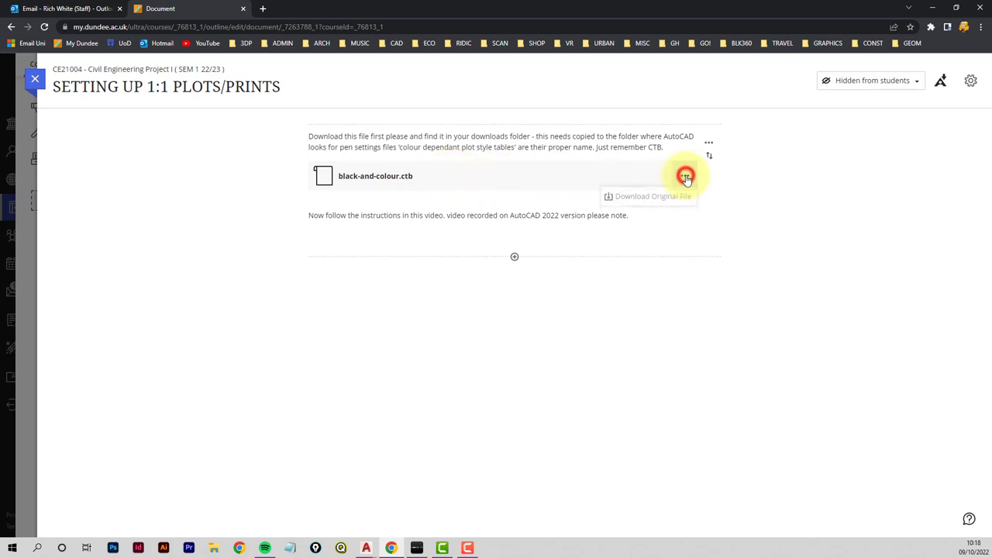
pyautogui.click(645, 203)
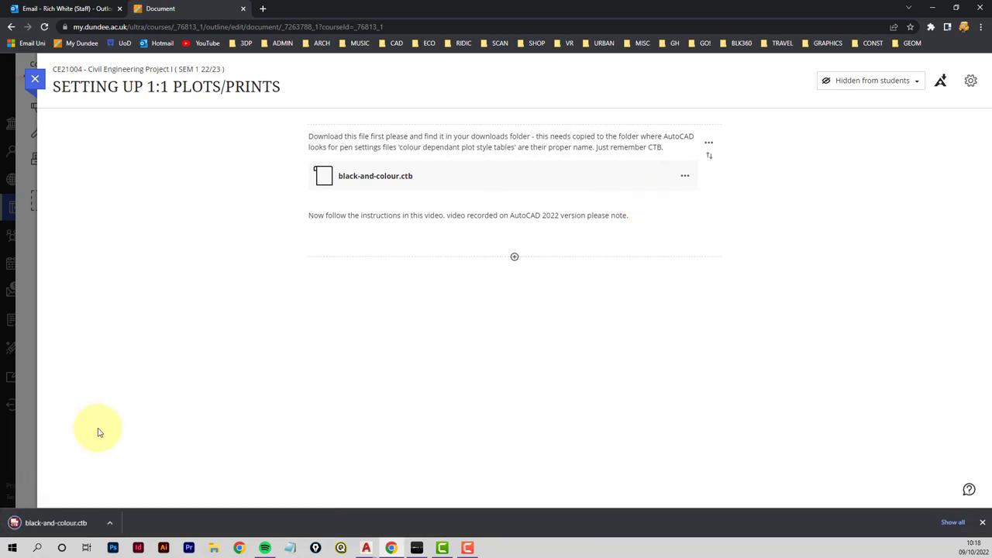
# Switch to File Explorer, show the Downloads folder containing black-and-colour.ctb and shrink the window to free screen space.
pyautogui.click(368, 549)
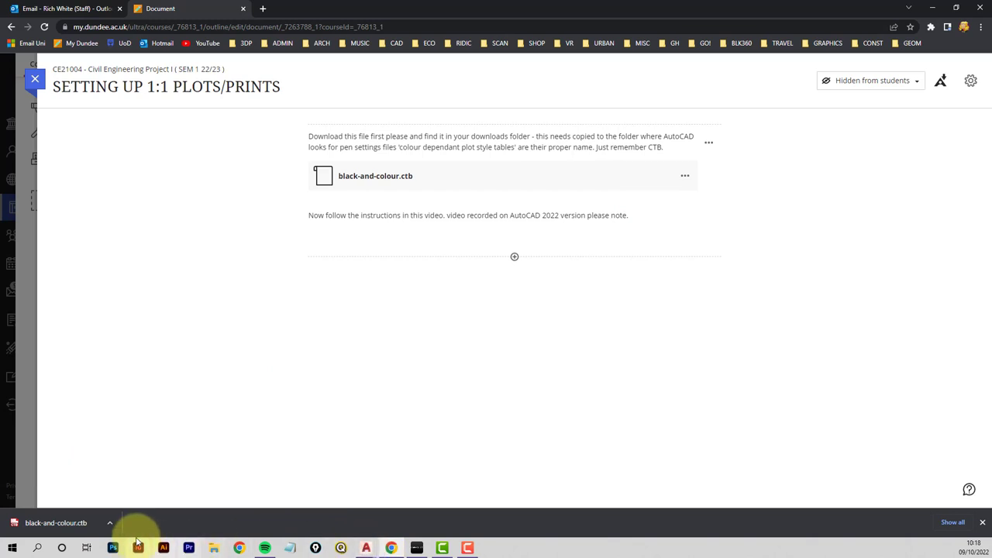
pyautogui.click(214, 548)
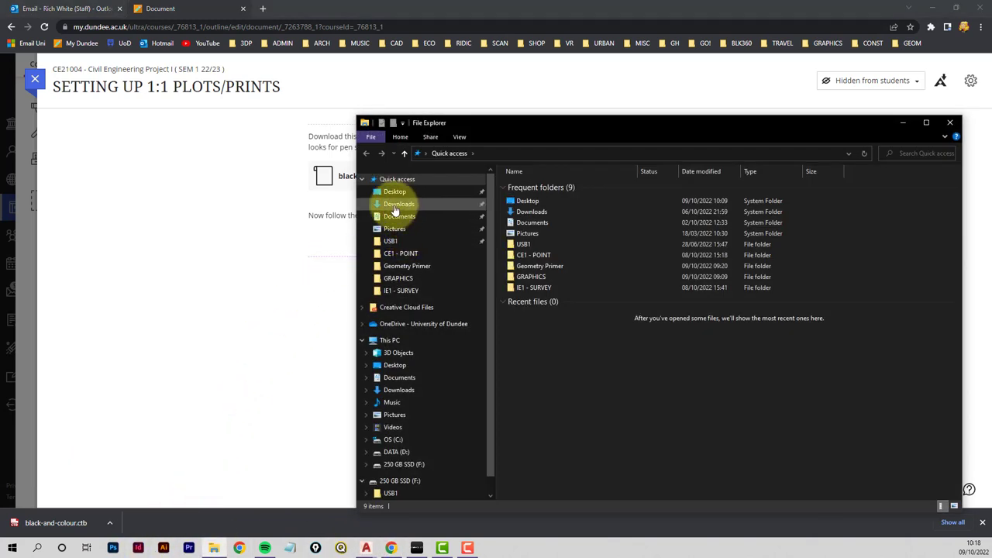
pyautogui.click(397, 205)
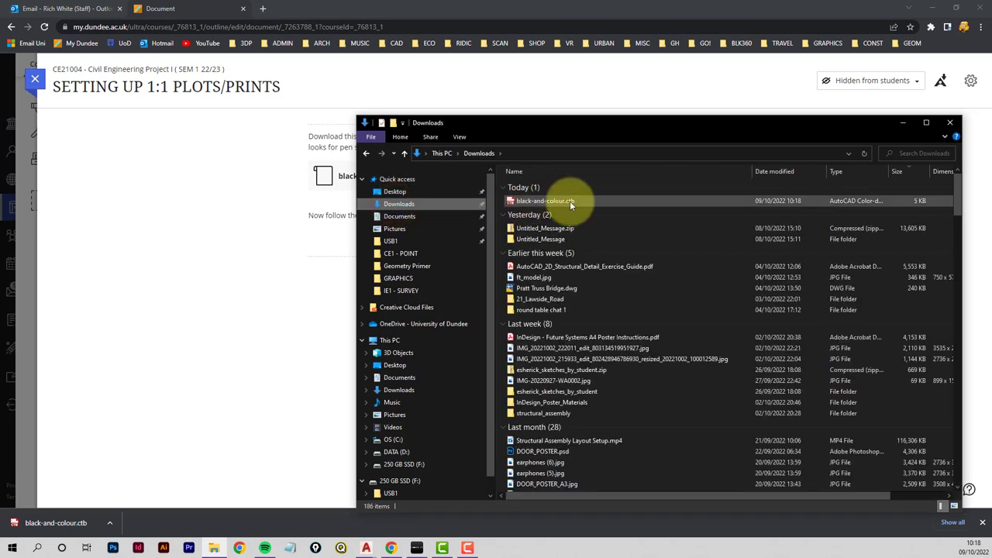
pyautogui.moveTo(361, 120); pyautogui.dragTo(493, 347)
pyautogui.moveTo(677, 341)
pyautogui.mouseDown()
pyautogui.moveTo(699, 326)
pyautogui.moveTo(681, 322)
pyautogui.mouseUp()
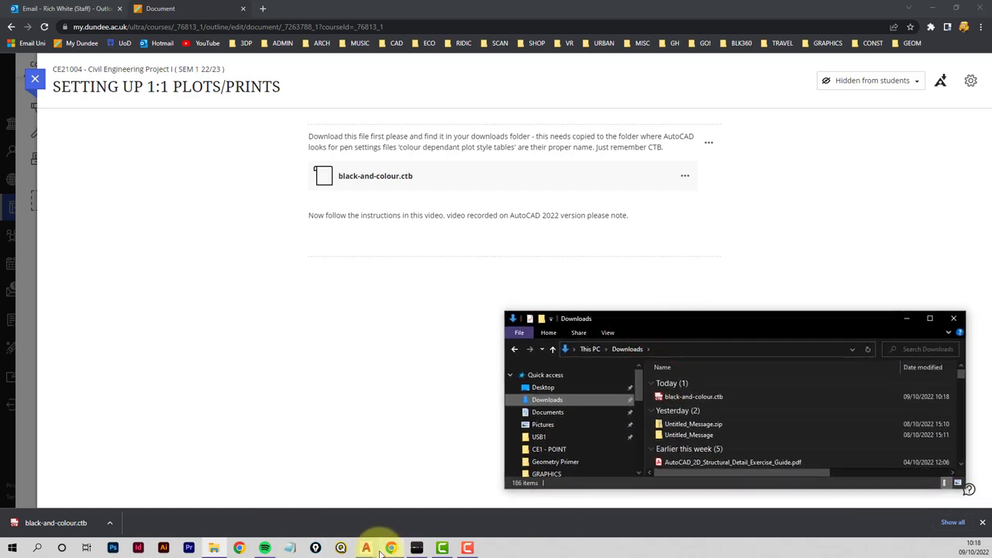
# Open the Windows Control Panel and launch the Autodesk Plot Style Manager to show the Plot Styles folder.
pyautogui.moveTo(376, 552)
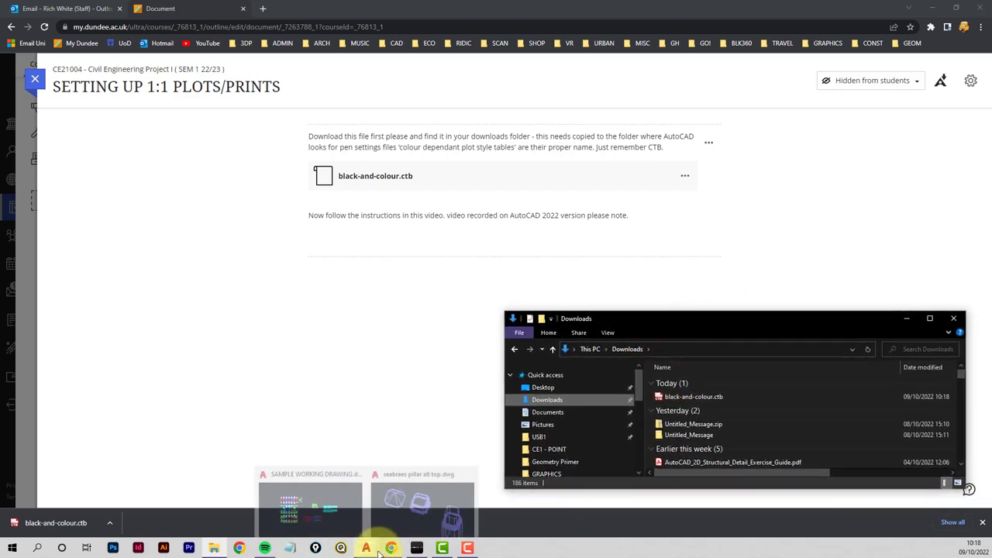
pyautogui.click(37, 549)
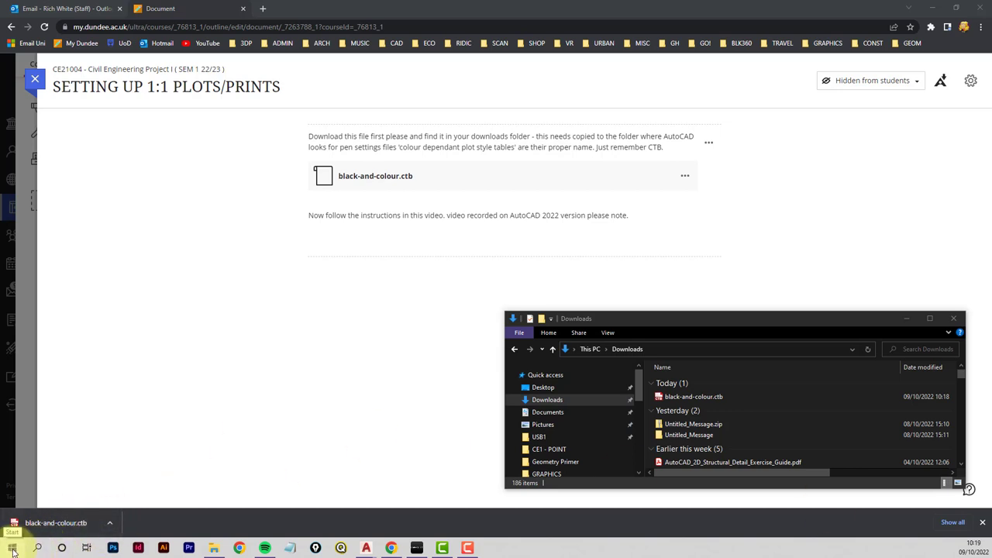
pyautogui.click(12, 550)
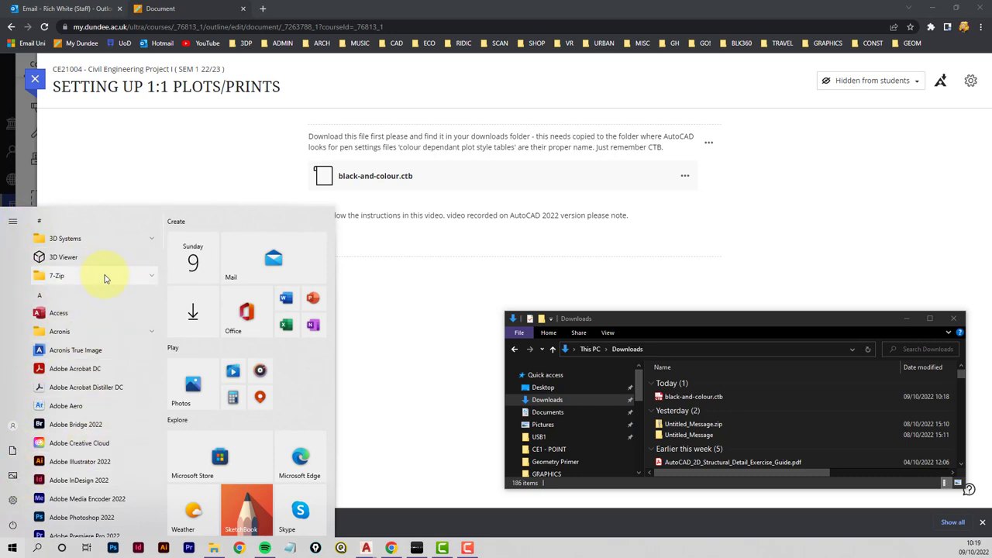
pyautogui.scroll(-5, 106, 310)
pyautogui.scroll(-5, 107, 316)
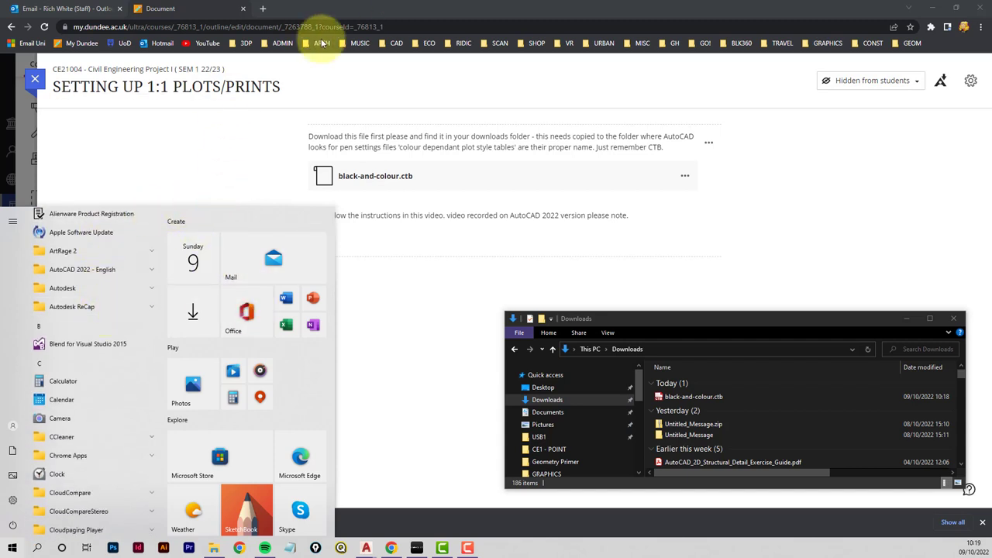
pyautogui.click(175, 130)
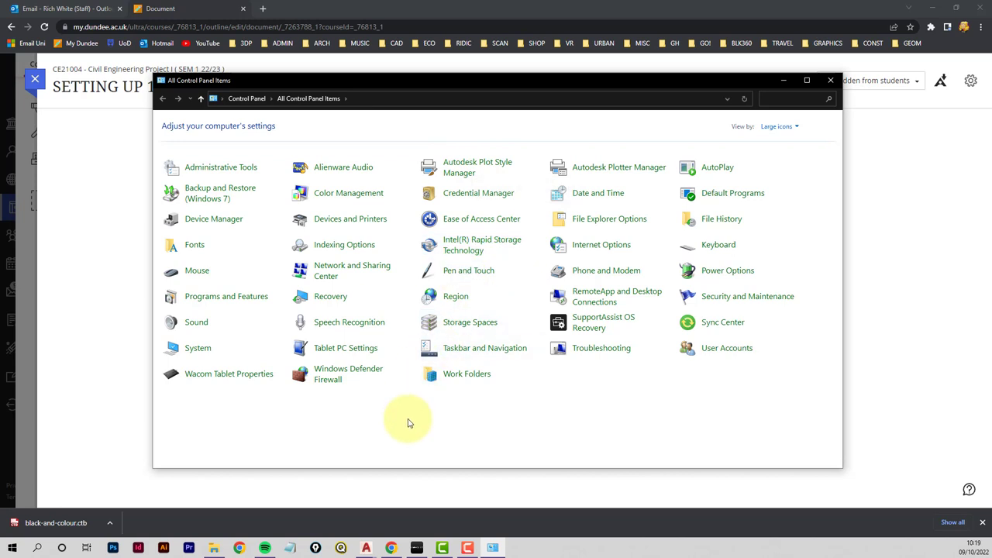
pyautogui.click(469, 172)
pyautogui.click(467, 171)
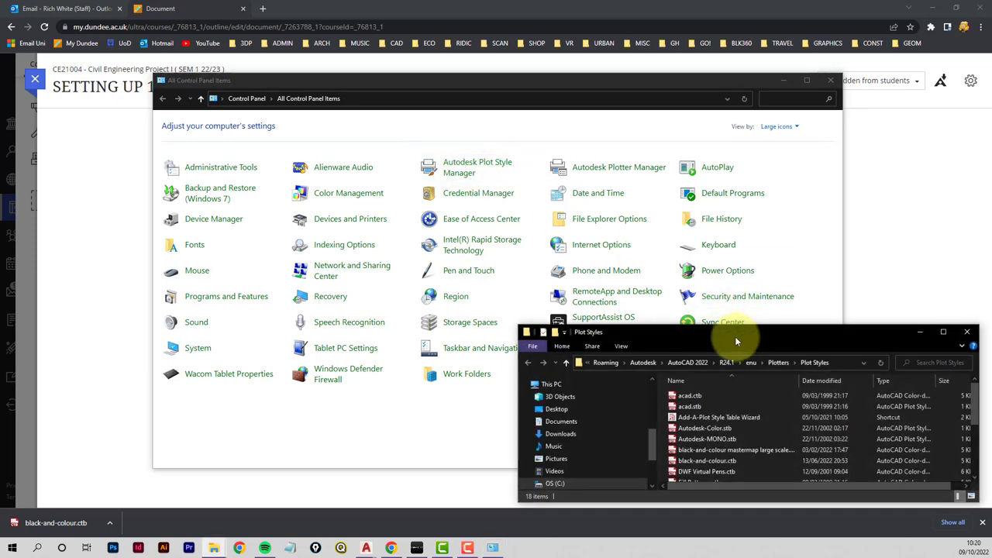
# Enlarge the Plot Styles folder window and arrange it side by side with the Downloads window.
pyautogui.moveTo(674, 332); pyautogui.dragTo(293, 194)
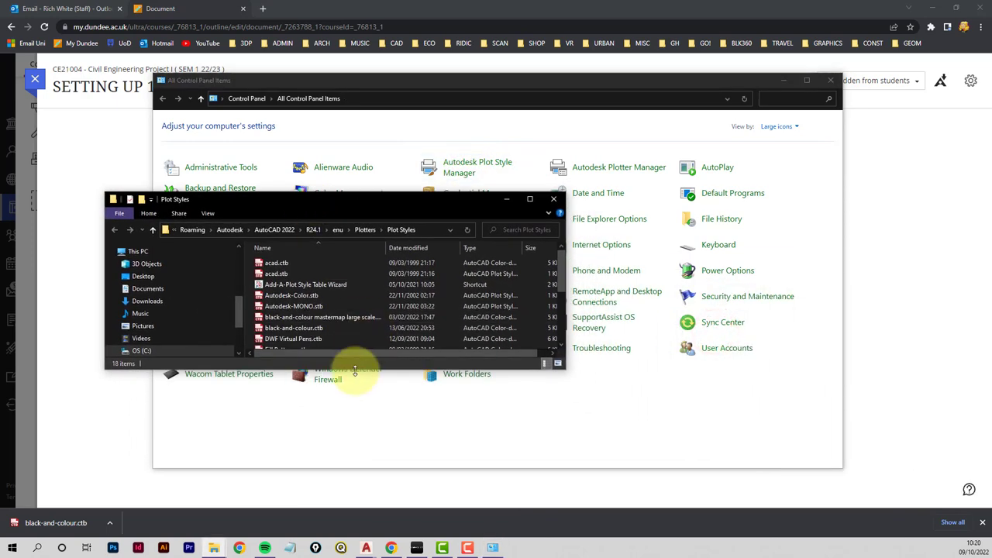
pyautogui.moveTo(355, 371); pyautogui.dragTo(359, 478)
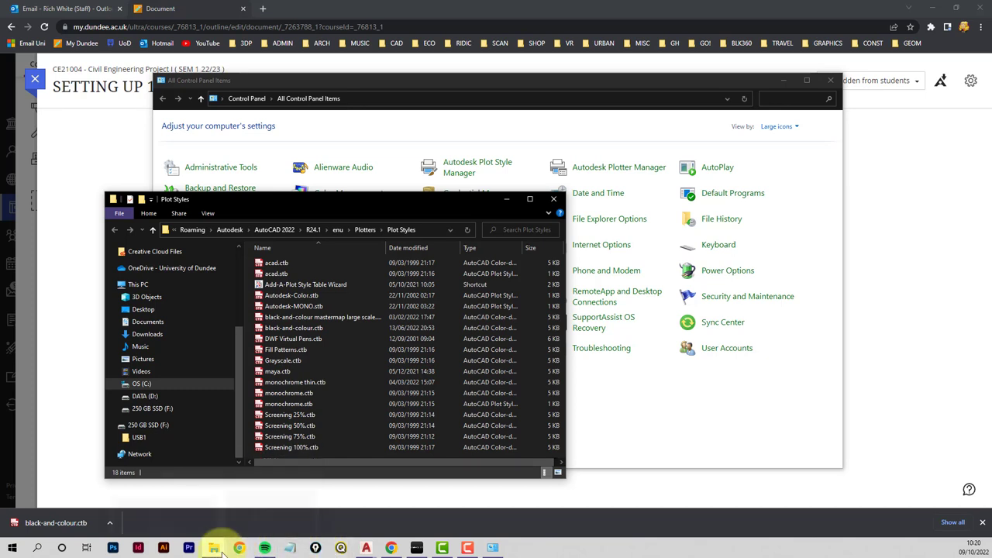
pyautogui.moveTo(213, 547)
pyautogui.click(187, 504)
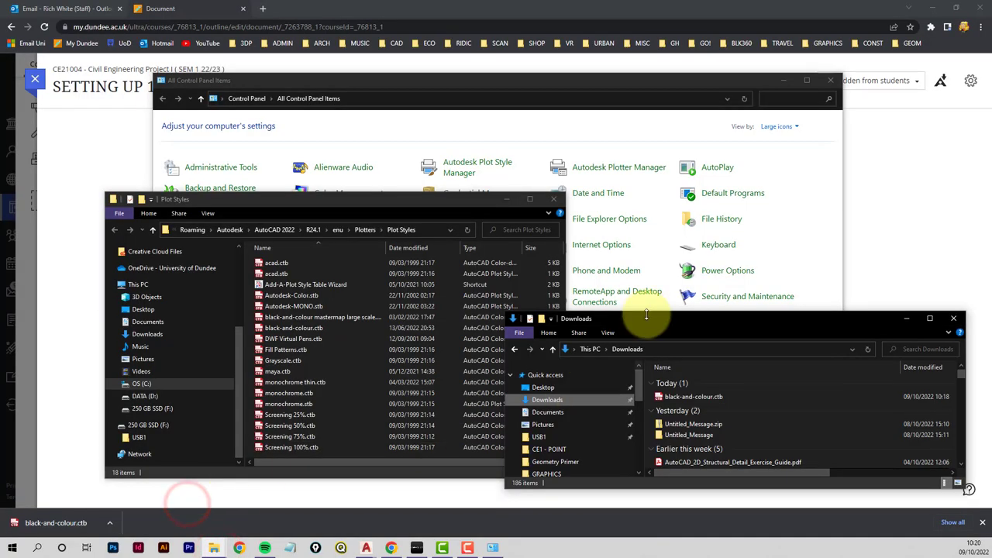
pyautogui.moveTo(646, 317); pyautogui.dragTo(723, 230)
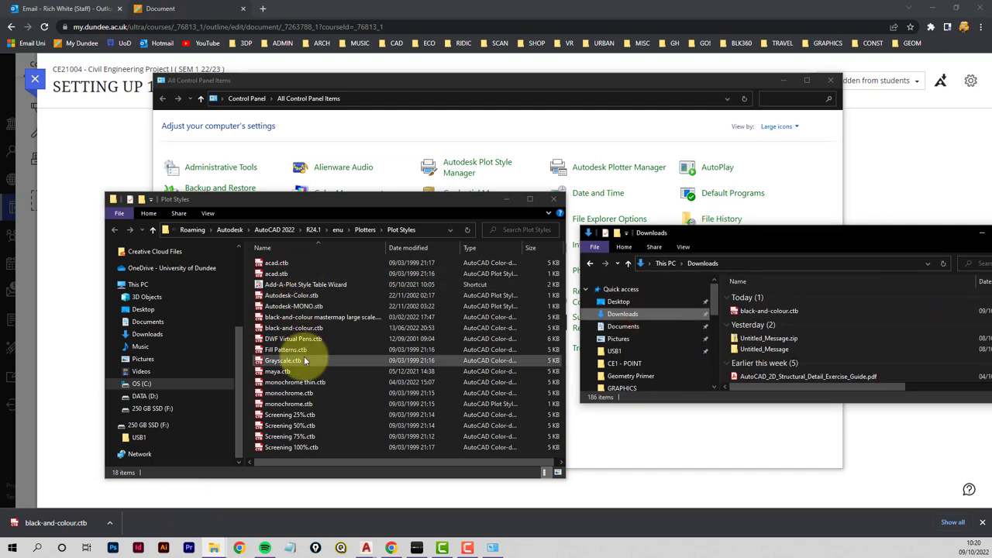
# Replace the existing black-and-colour.ctb in the Plot Styles folder with the copy from Downloads.
pyautogui.click(280, 329)
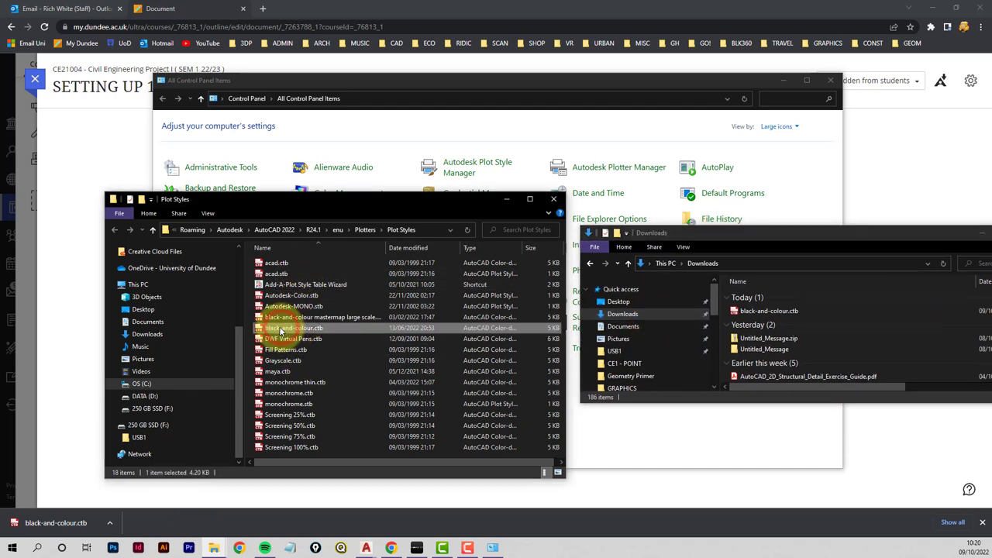
pyautogui.press('Delete')
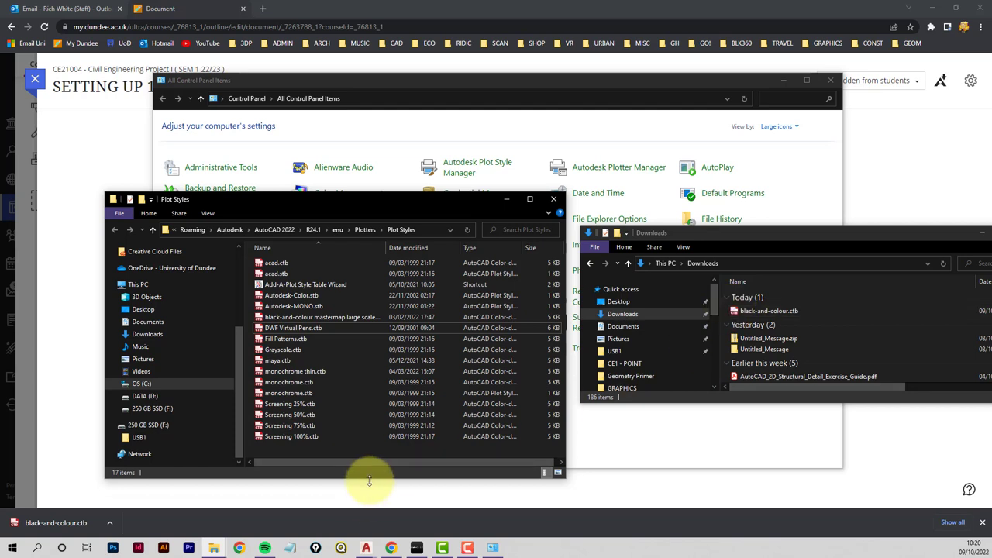
pyautogui.moveTo(369, 479); pyautogui.dragTo(370, 504)
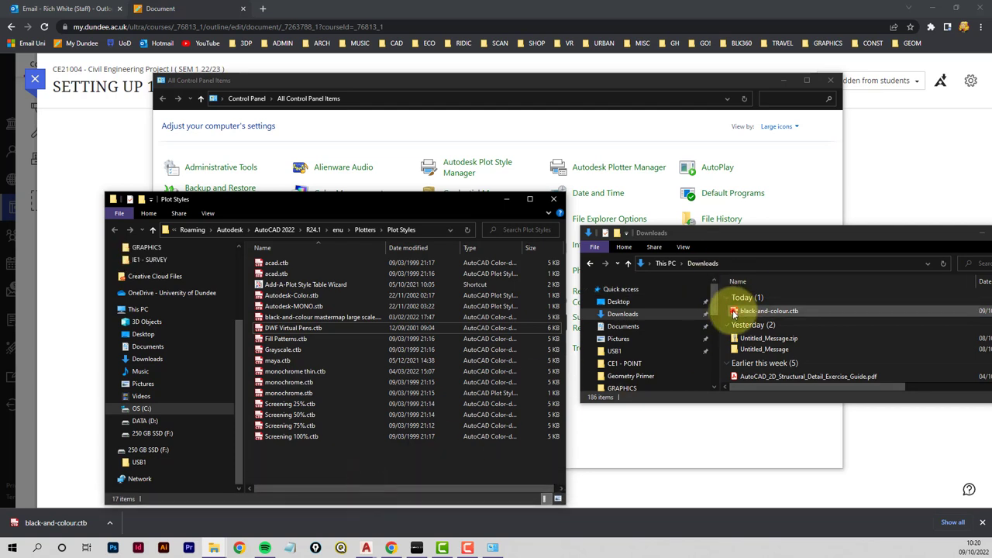
pyautogui.moveTo(734, 314); pyautogui.dragTo(341, 466)
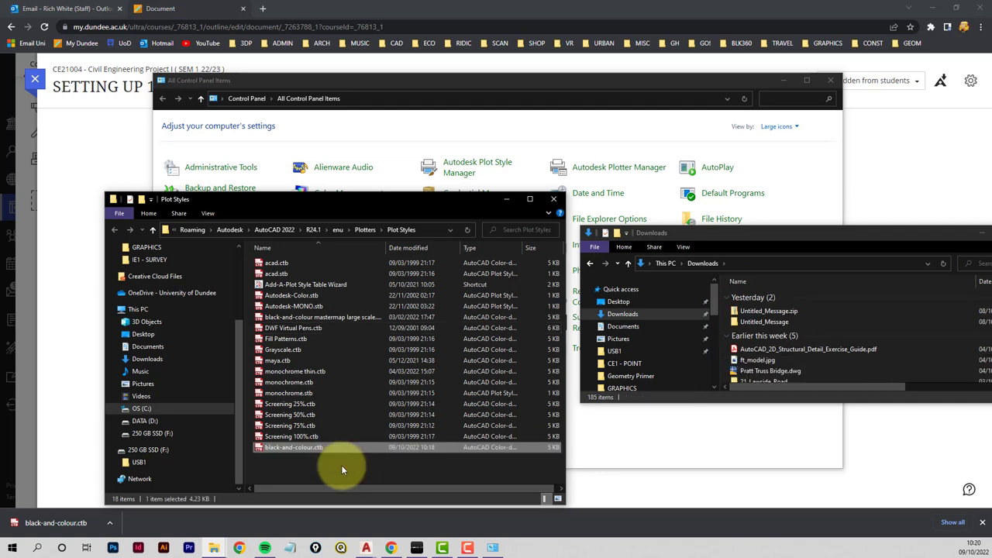
pyautogui.click(341, 466)
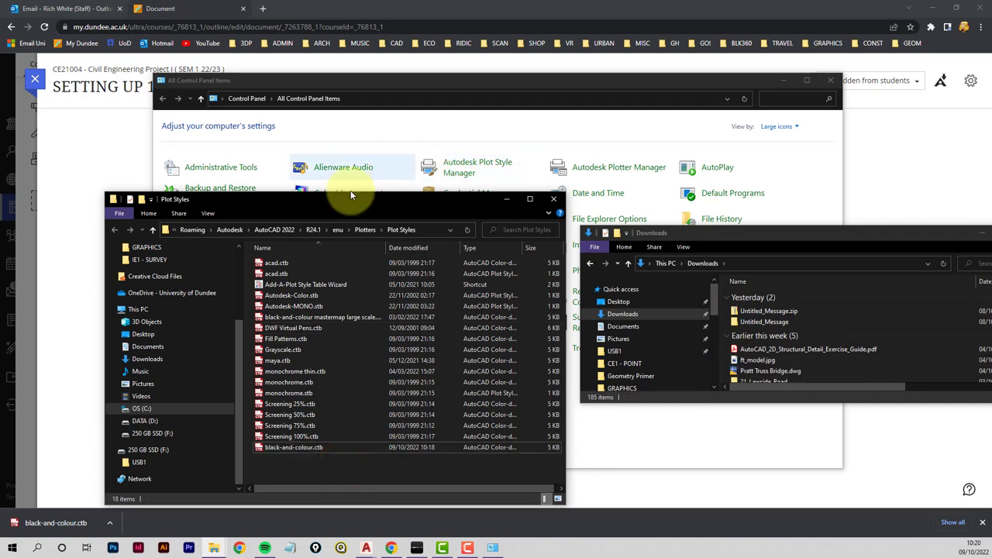
# Close the Downloads, Plot Styles and Control Panel windows.
pyautogui.moveTo(341, 198); pyautogui.dragTo(318, 183)
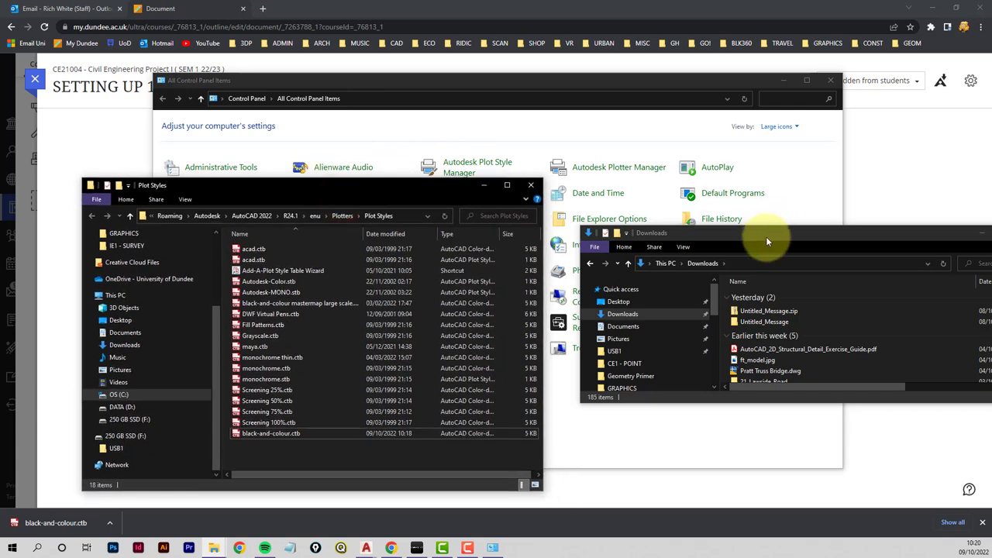
pyautogui.moveTo(765, 243); pyautogui.dragTo(610, 234)
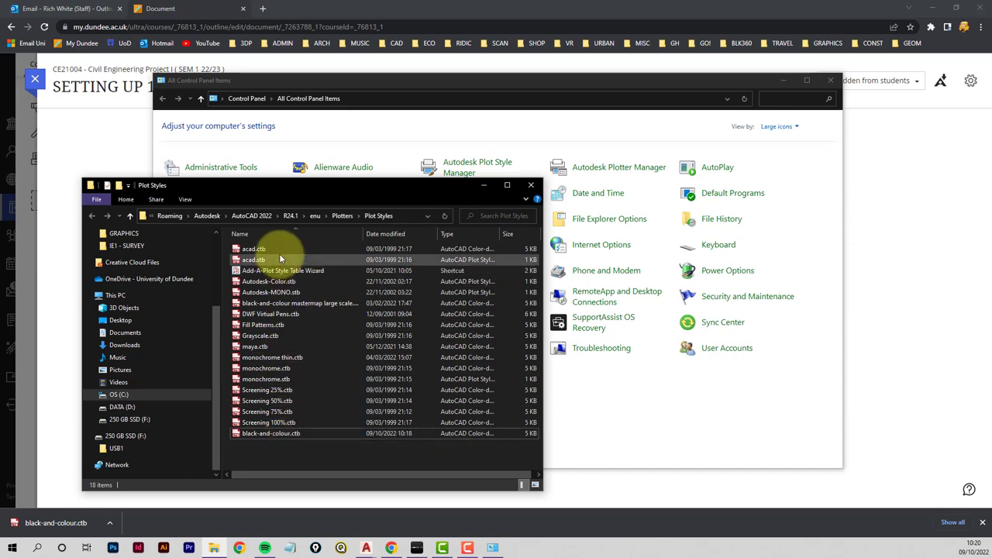
pyautogui.click(532, 186)
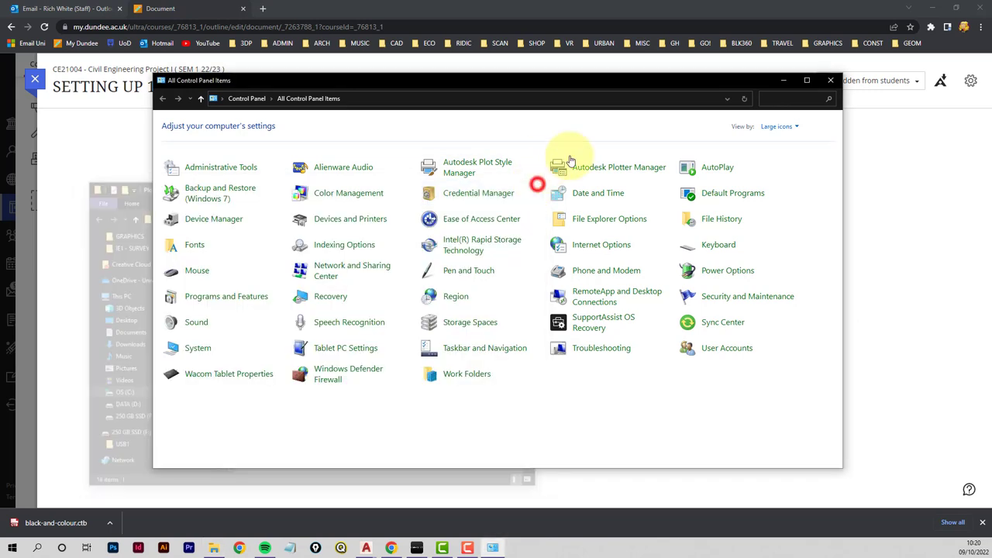
pyautogui.click(831, 81)
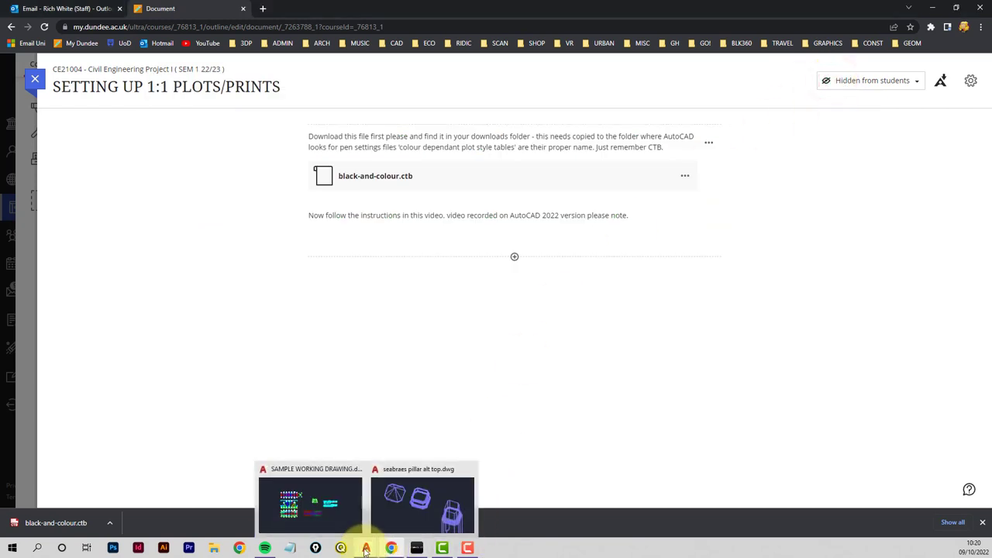
# Switch to SAMPLE WORKING DRAWING in AutoCAD and go to Layout1.
pyautogui.click(333, 498)
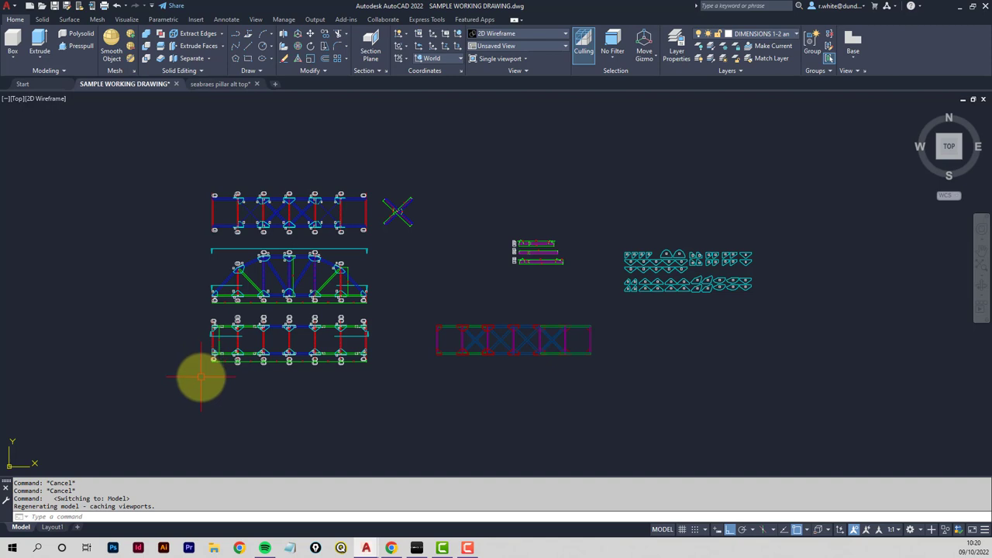
pyautogui.click(52, 528)
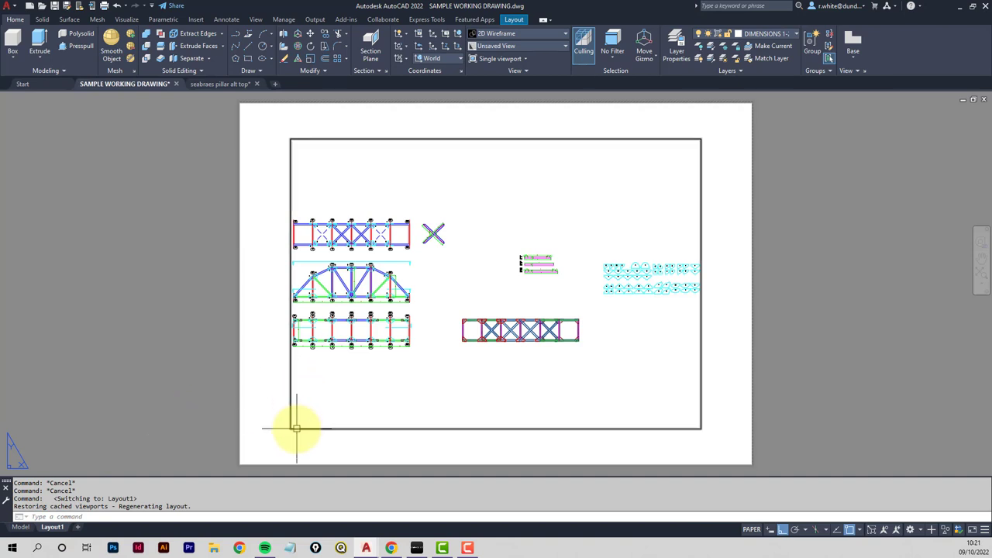
pyautogui.moveTo(296, 428)
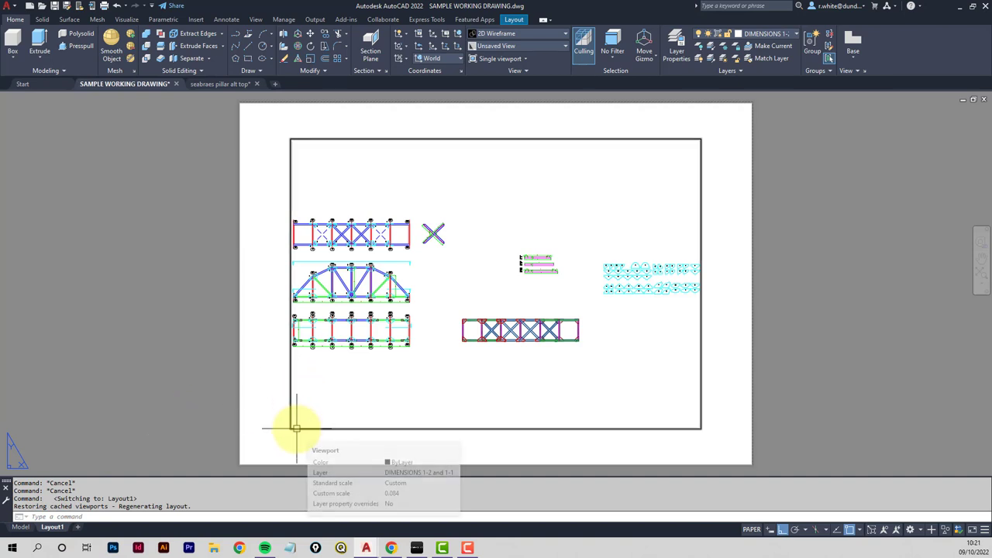
# Modify the page setup of Layout1 to use the DWG To PDF.pc3 plotter.
pyautogui.rightClick(52, 528)
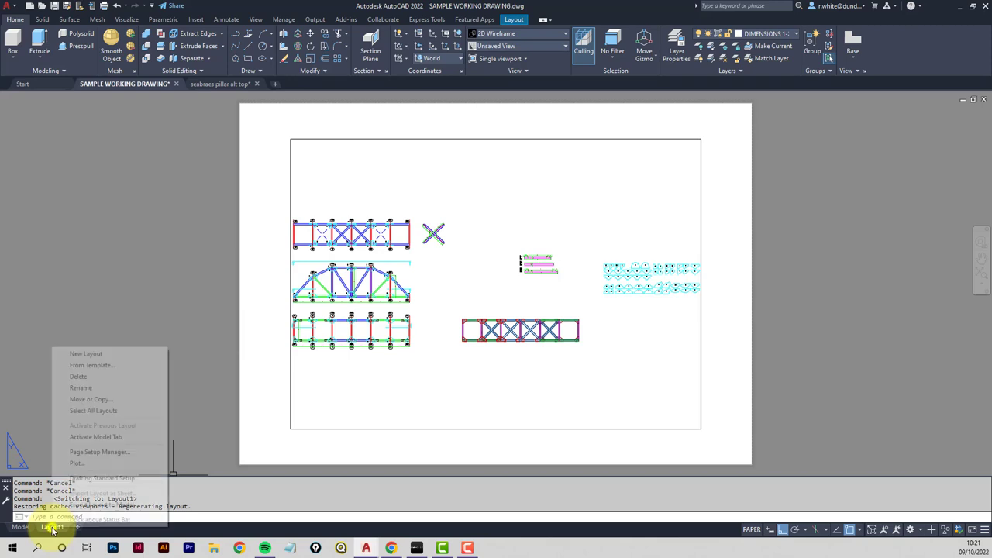
pyautogui.click(112, 456)
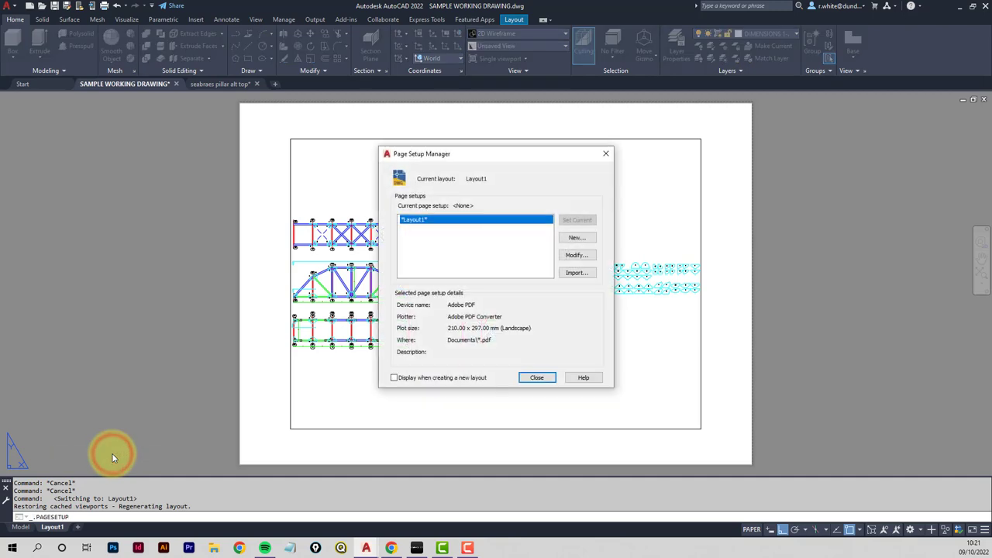
pyautogui.click(578, 257)
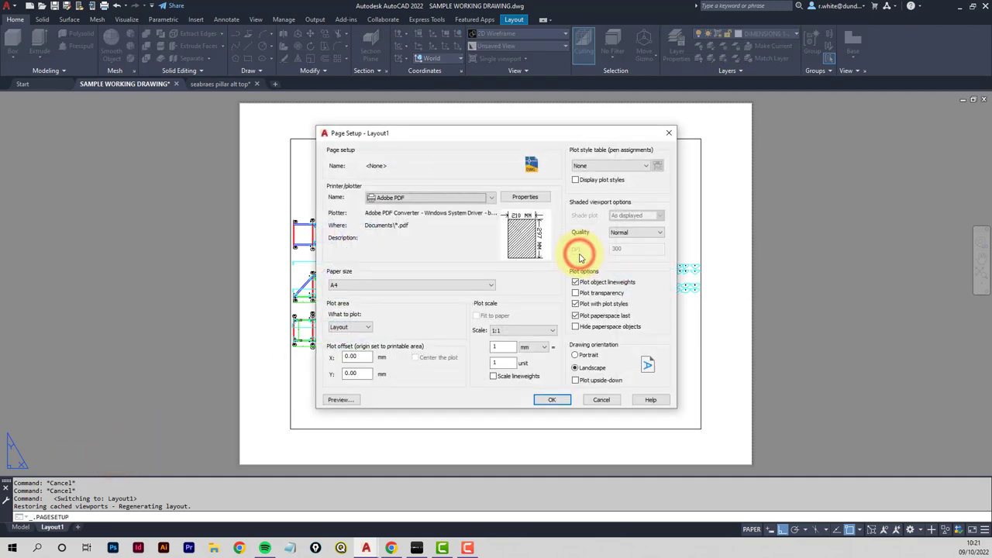
pyautogui.click(492, 198)
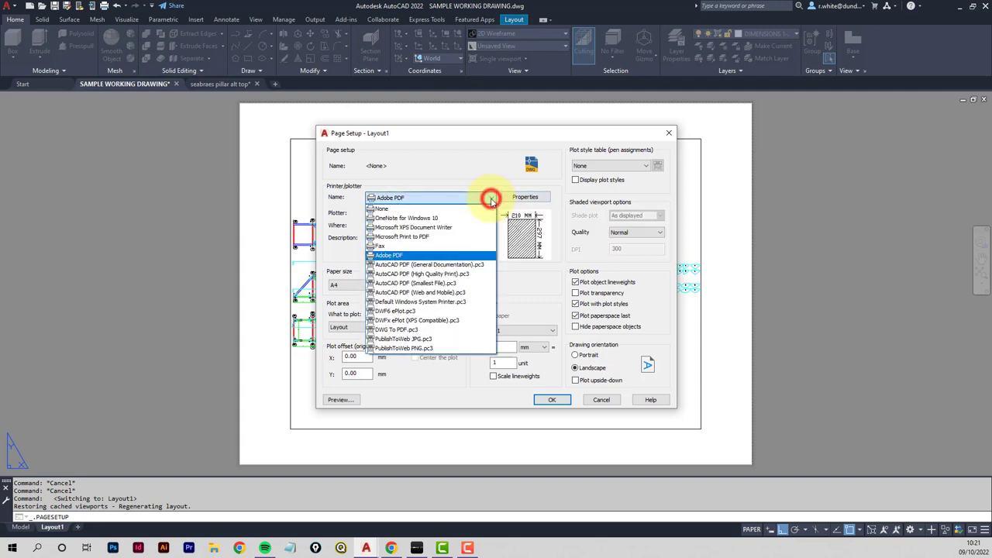
pyautogui.click(397, 332)
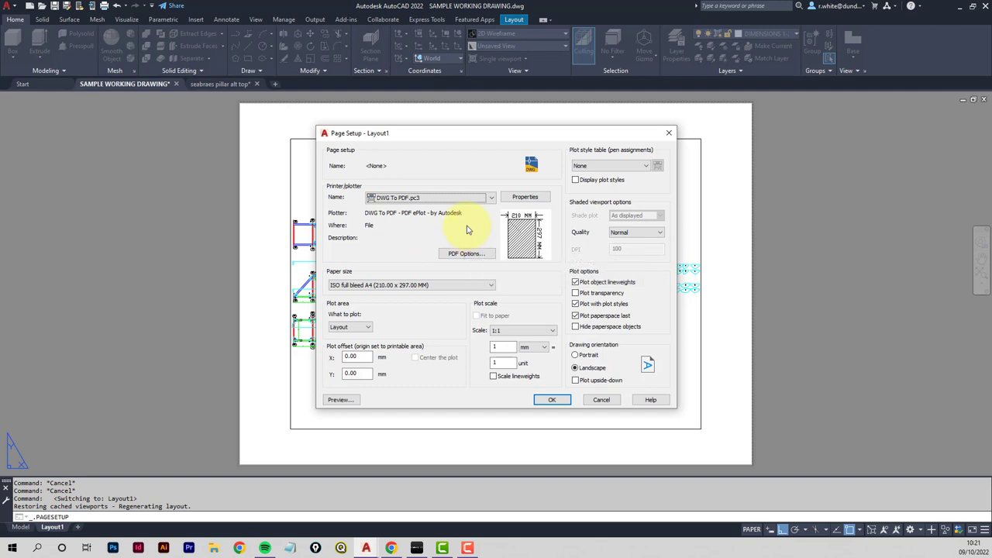
# Set the Layout1 paper size to ISO A1 (841.00 x 594.00 MM) with a 1:1 plot scale in mm.
pyautogui.click(492, 289)
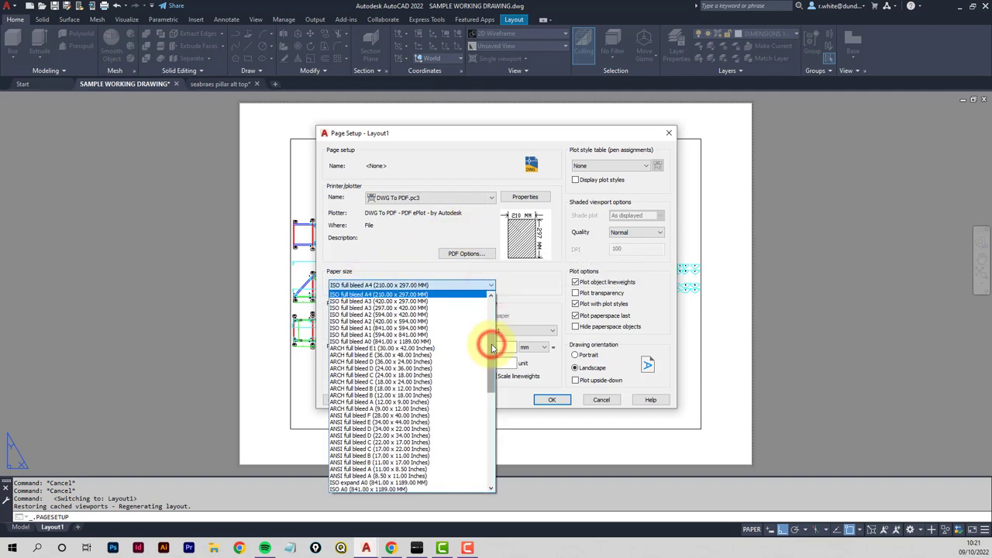
pyautogui.moveTo(491, 348); pyautogui.dragTo(490, 390)
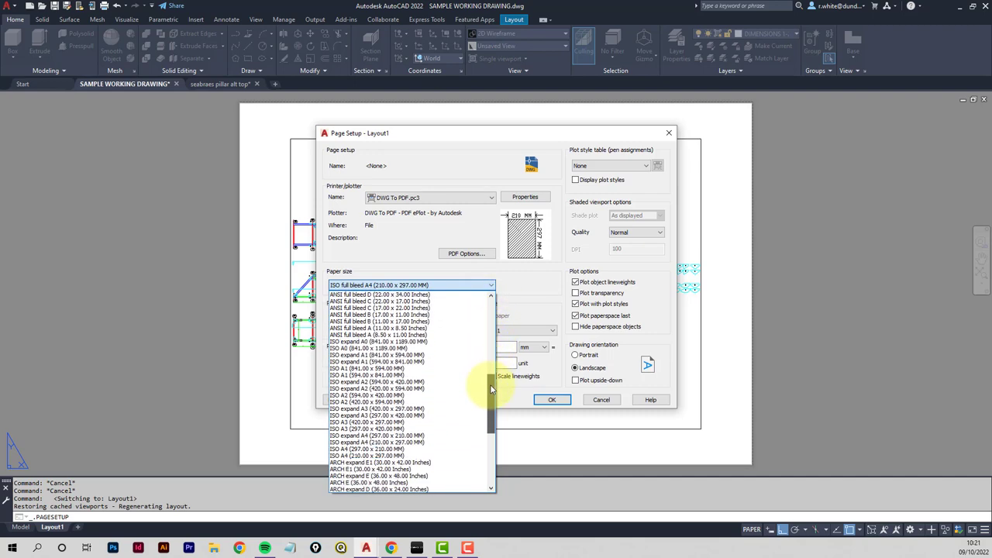
pyautogui.click(338, 369)
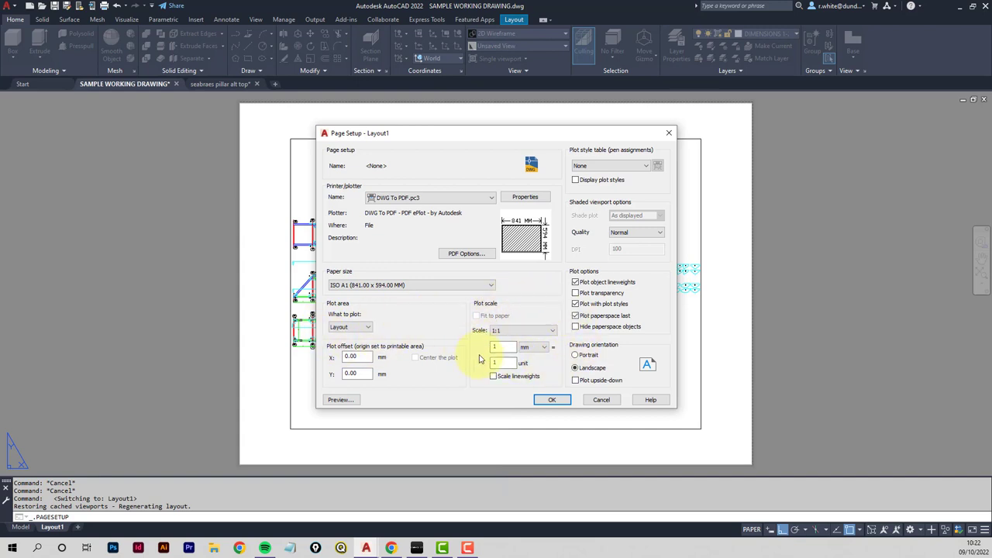
pyautogui.click(552, 330)
pyautogui.click(495, 347)
# Assign the black-and-colour.ctb plot style table, enable plot transparency, and apply the page setup to Layout1.
pyautogui.click(646, 167)
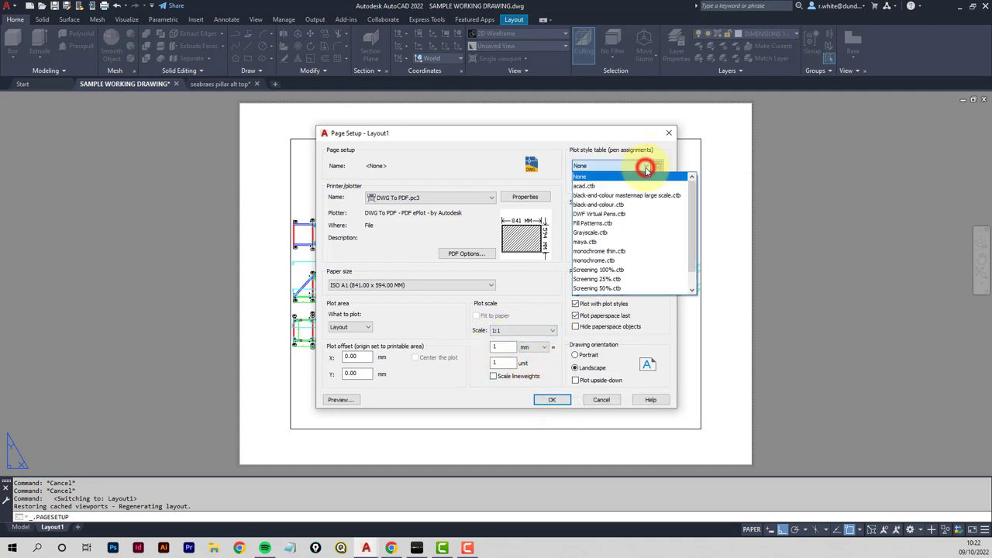
pyautogui.click(599, 204)
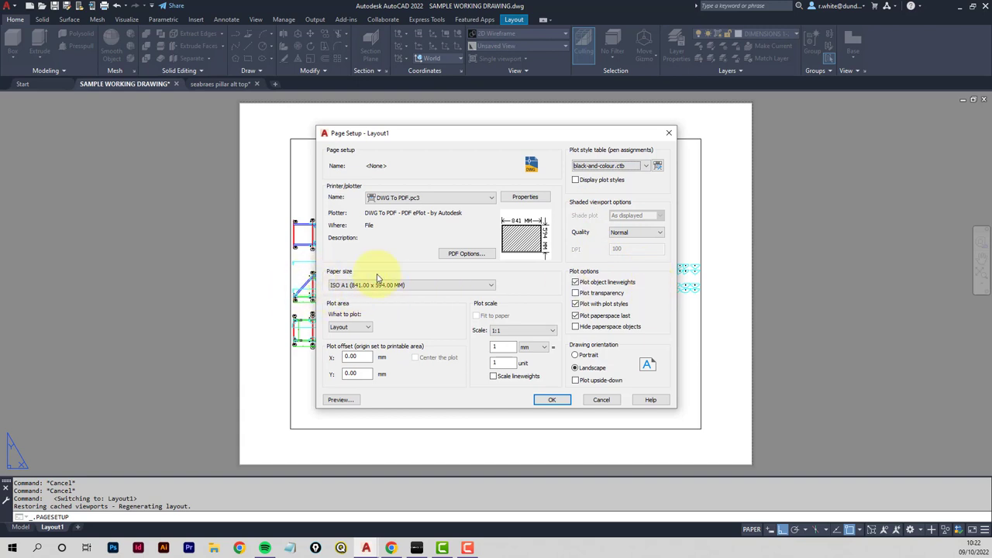
pyautogui.click(575, 293)
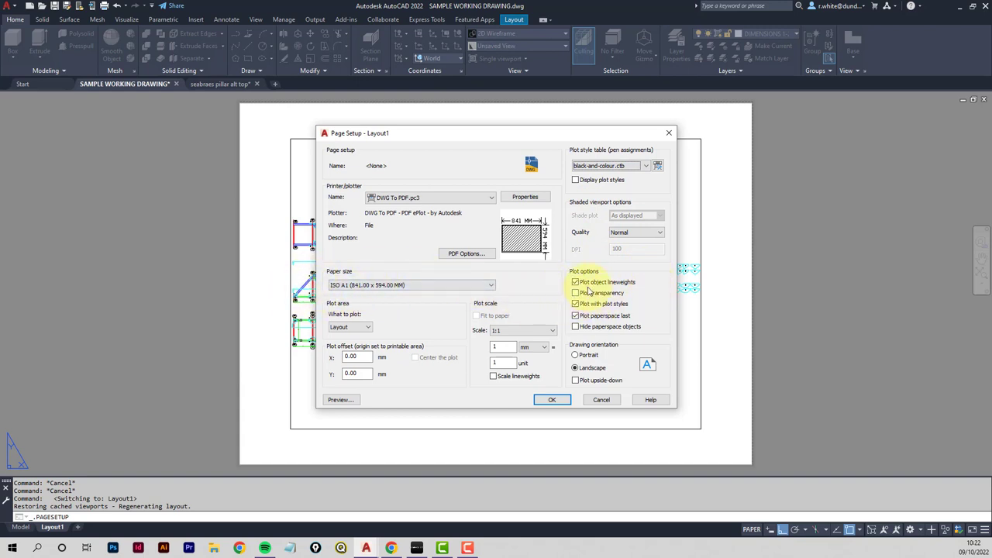
pyautogui.click(577, 298)
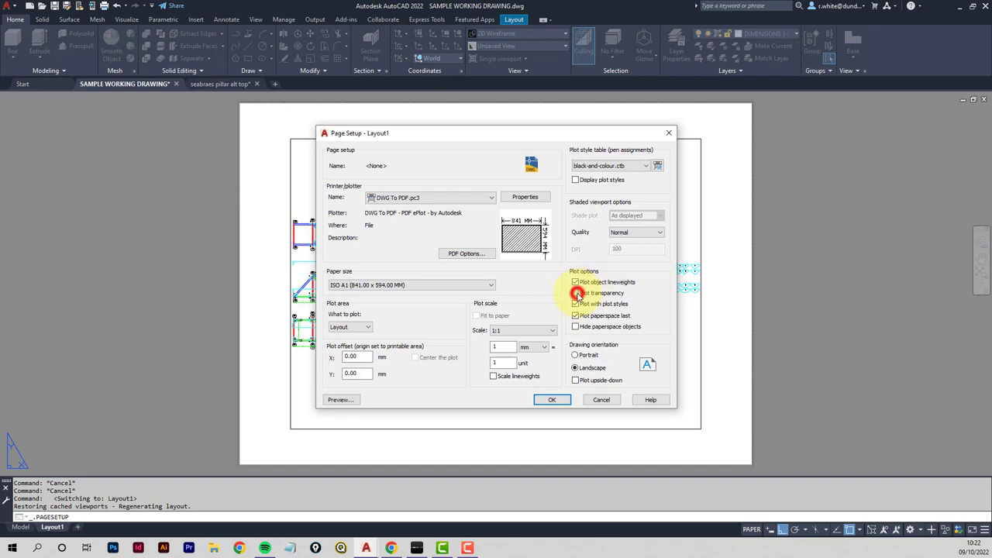
pyautogui.click(552, 400)
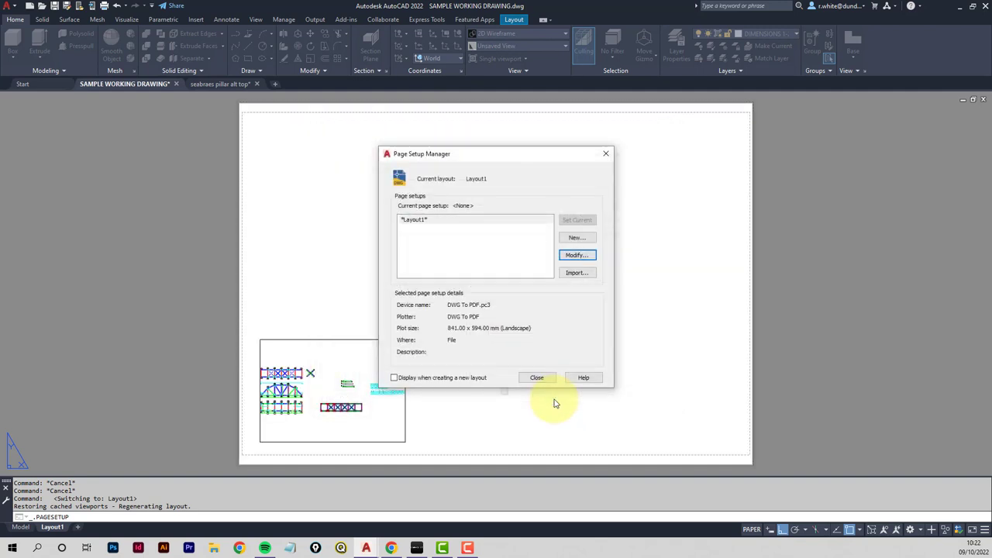
pyautogui.click(533, 378)
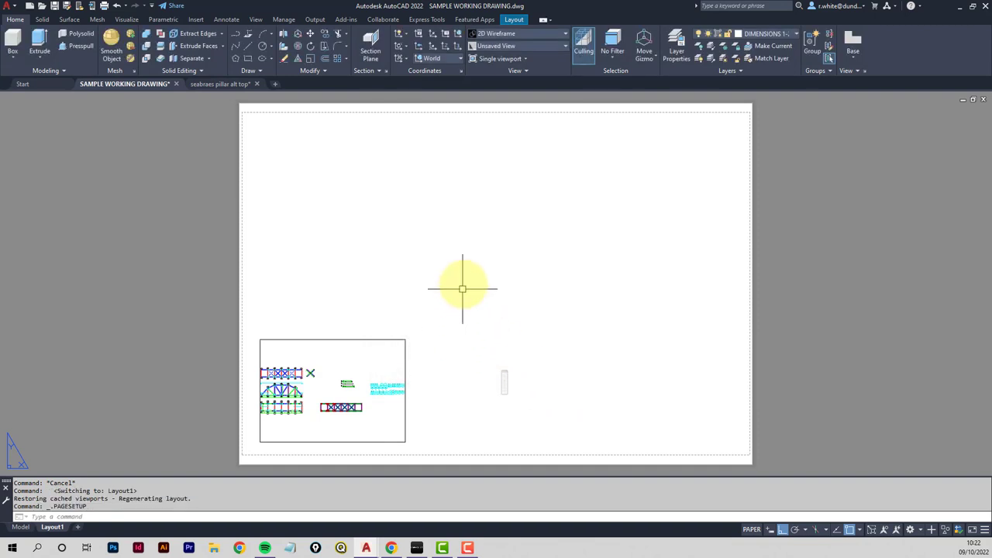
# Check the layer of the Layout1 viewport and the plot setting of the VIEWPORTS layer in the layer properties.
pyautogui.moveTo(389, 339)
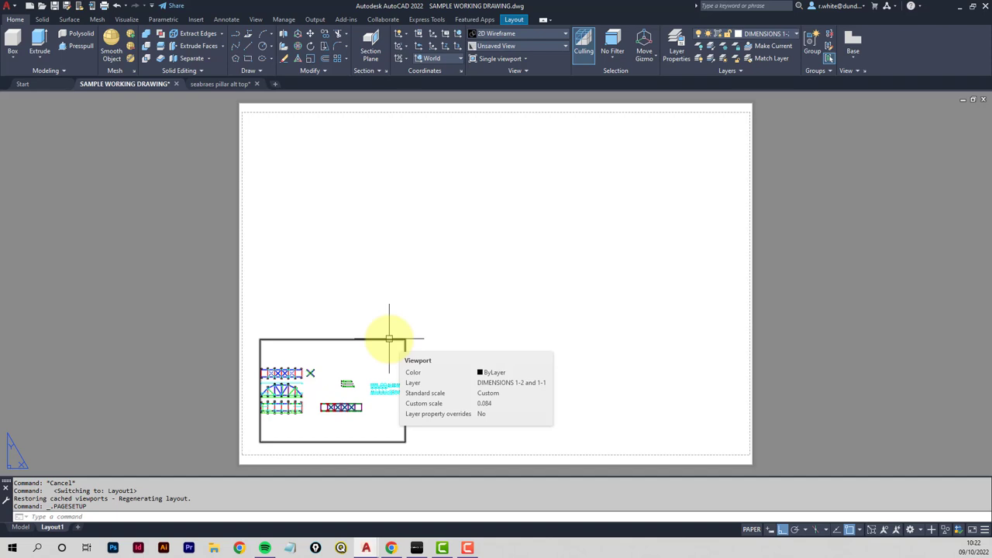
pyautogui.click(674, 49)
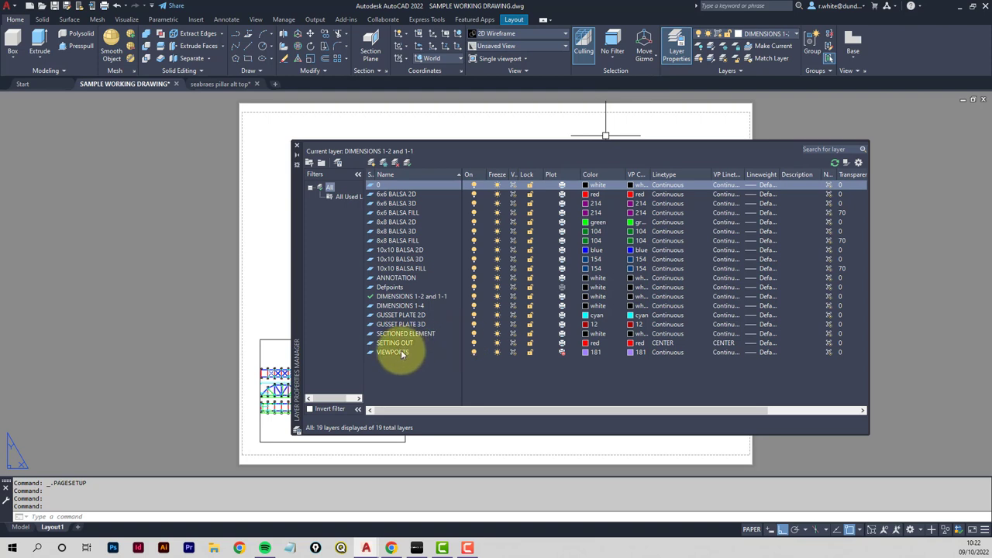
pyautogui.click(392, 353)
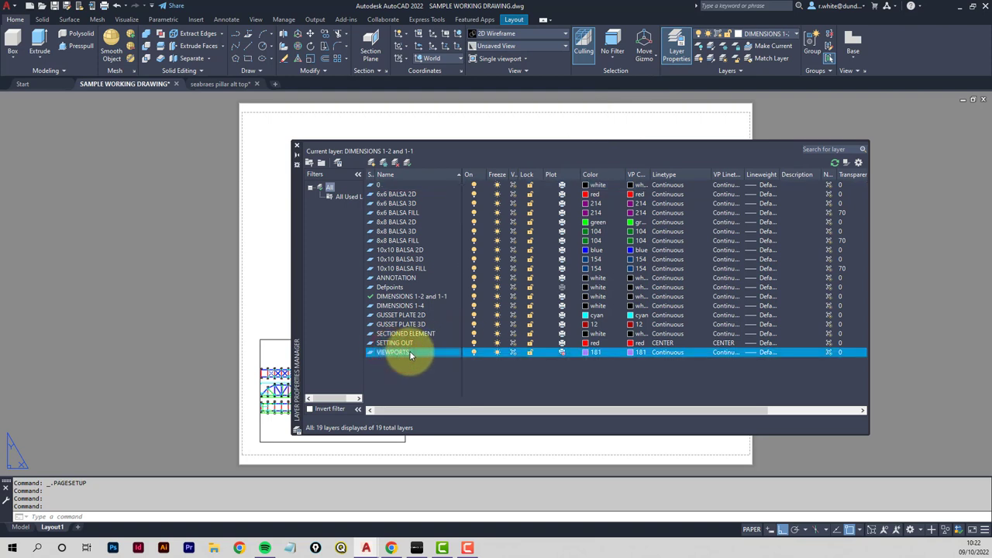
pyautogui.click(561, 351)
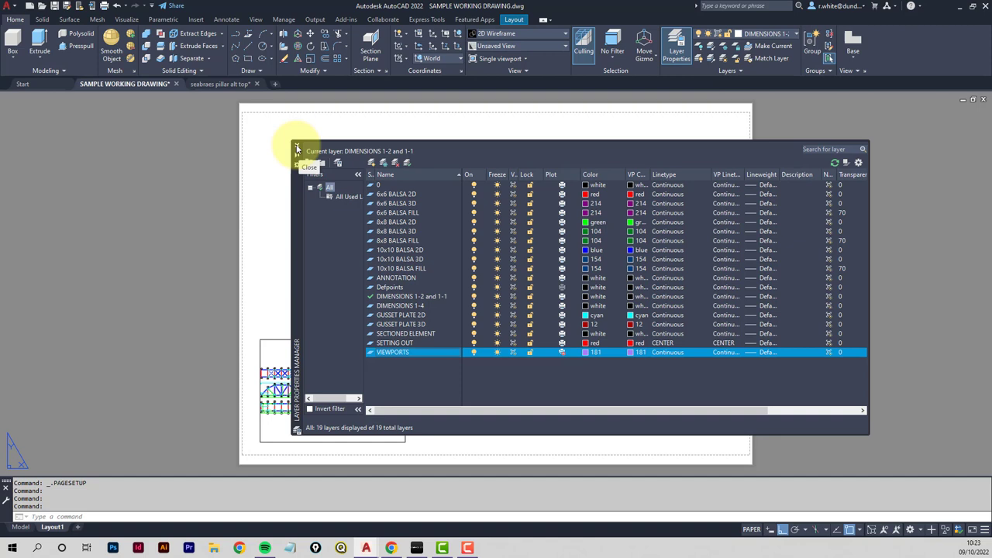
pyautogui.click(297, 148)
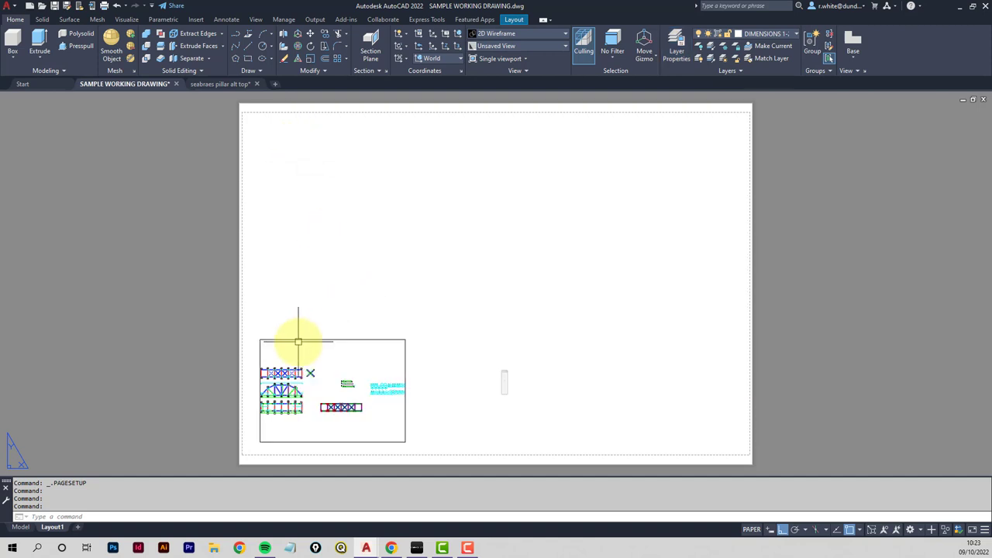
# Stretch the viewport's upper-right corner to the upper-right corner of the printable area, with Ortho and object snap turned off.
pyautogui.click(390, 339)
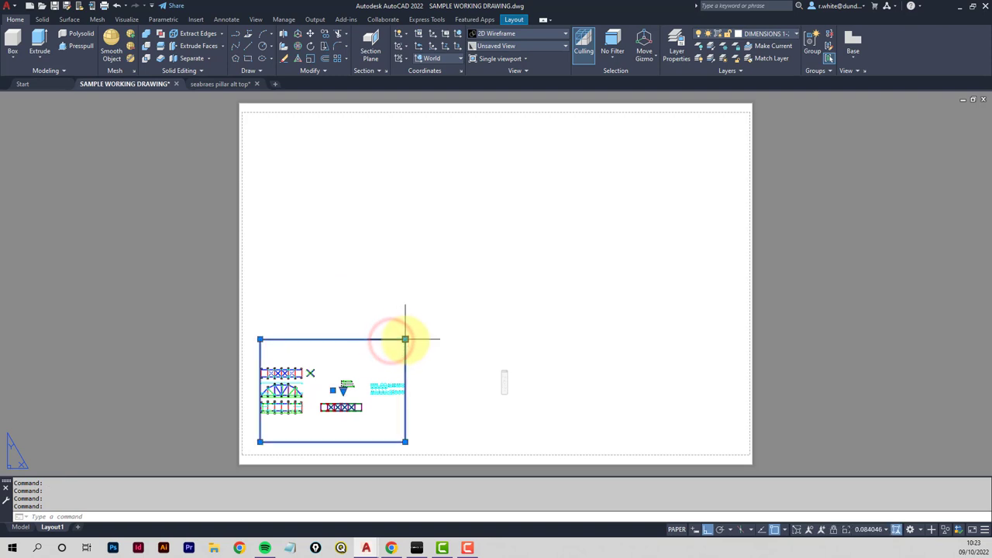
pyautogui.click(405, 339)
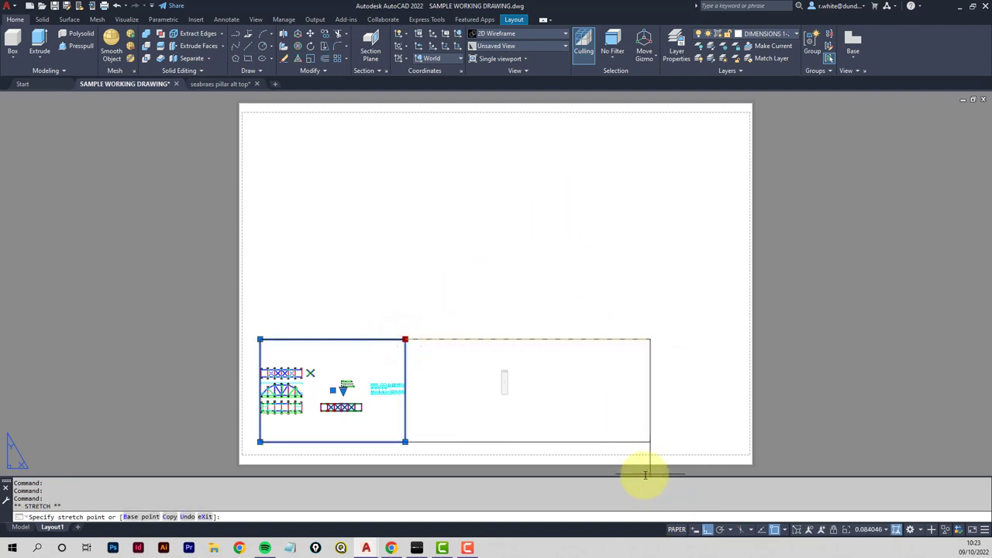
pyautogui.click(707, 532)
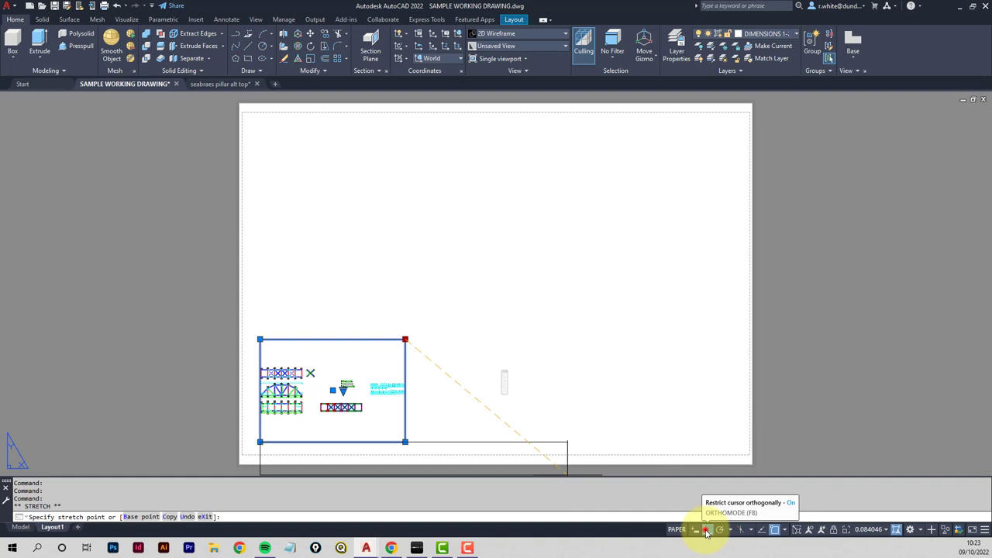
pyautogui.click(776, 532)
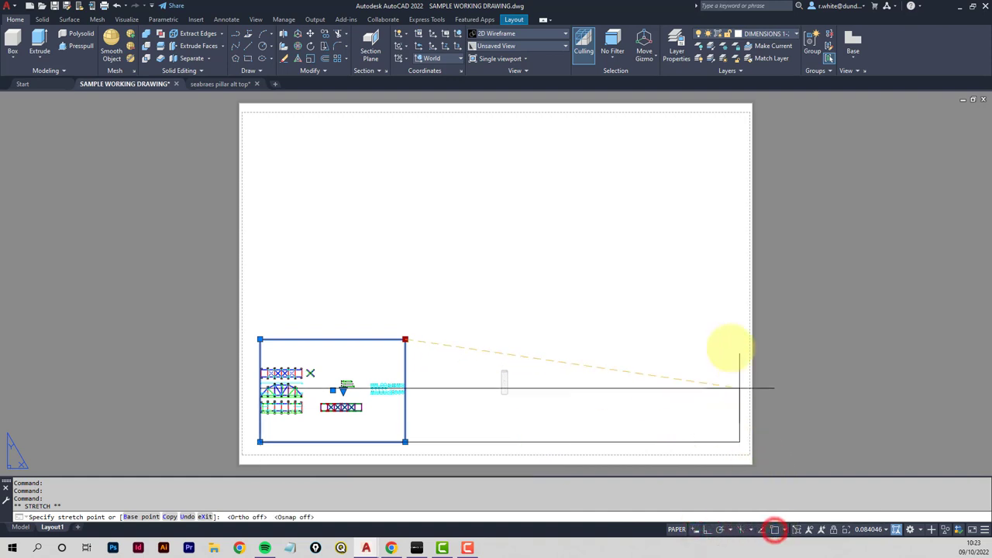
pyautogui.click(748, 114)
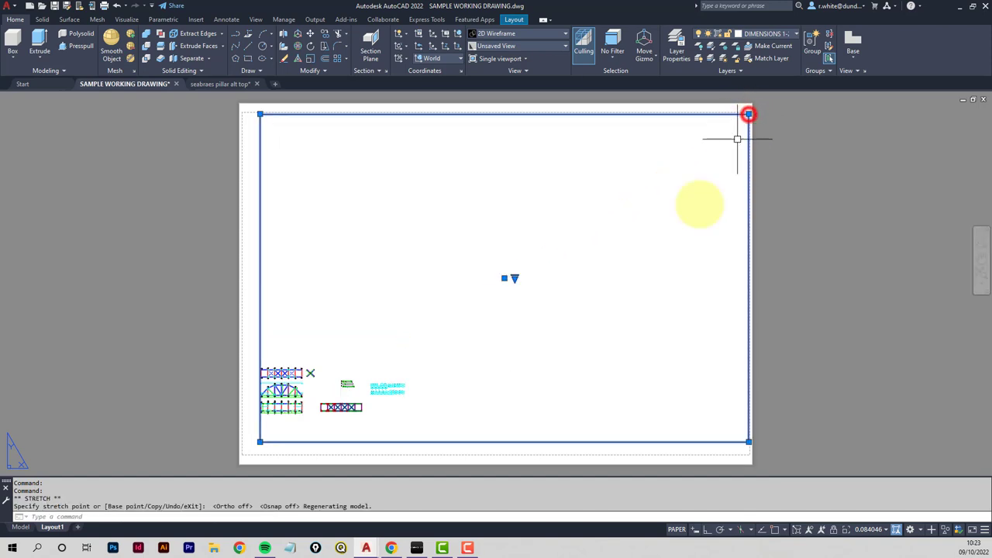
# Stretch the viewport's lower-left corner to the lower-left corner of the printable area and deselect the viewport.
pyautogui.click(260, 442)
pyautogui.scroll(4, 256, 446)
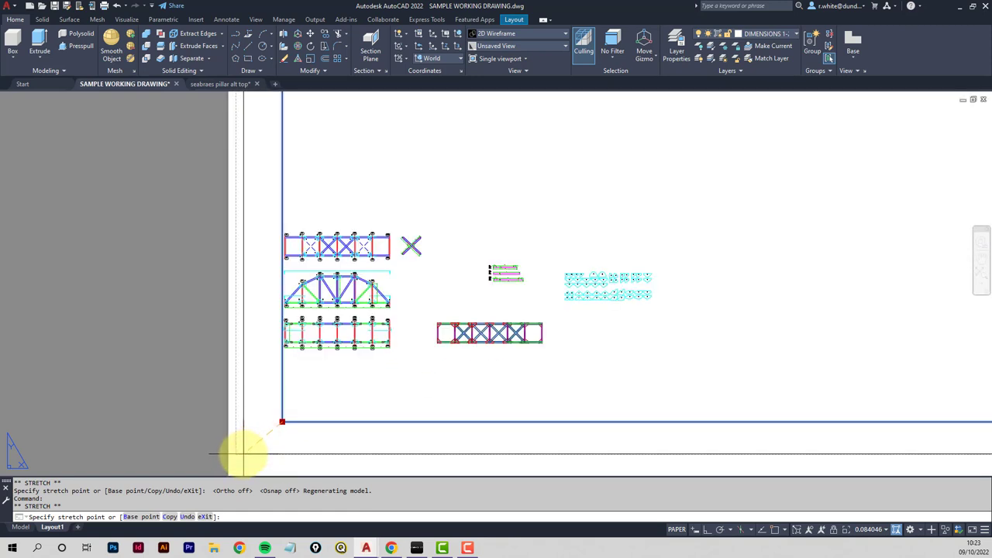
pyautogui.click(239, 450)
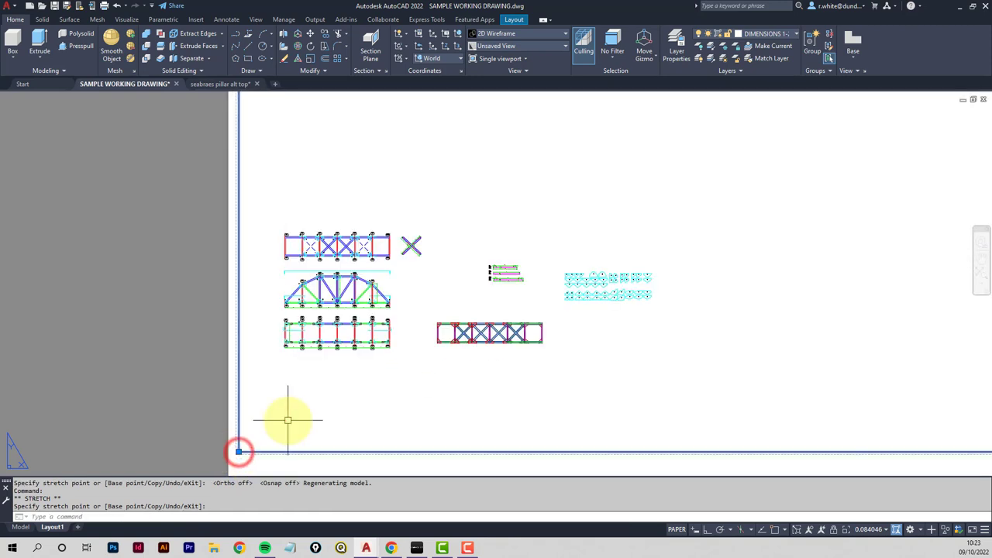
pyautogui.scroll(-4, 316, 404)
pyautogui.moveTo(392, 352); pyautogui.dragTo(396, 383, button='middle')
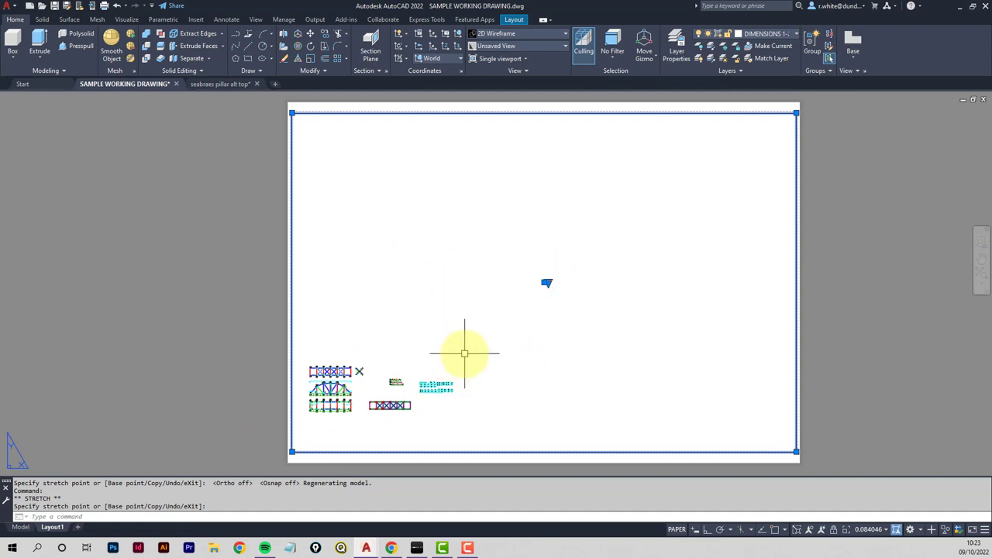
pyautogui.press('Escape')
pyautogui.press('Escape')
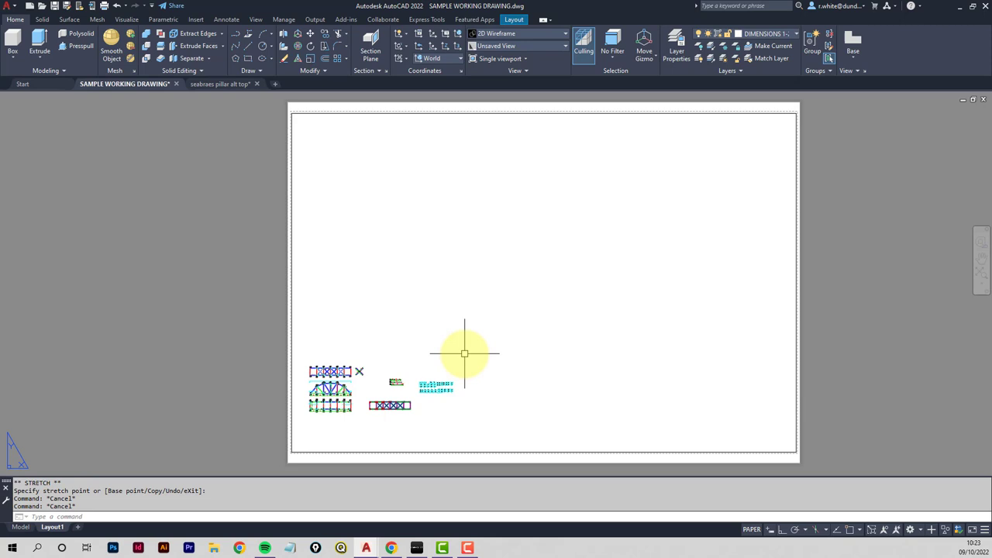
# Activate the viewport, fit the truss elevation and the plan below it inside, and set the viewport scale to 1:1.
pyautogui.click(534, 320)
pyautogui.doubleClick(534, 321)
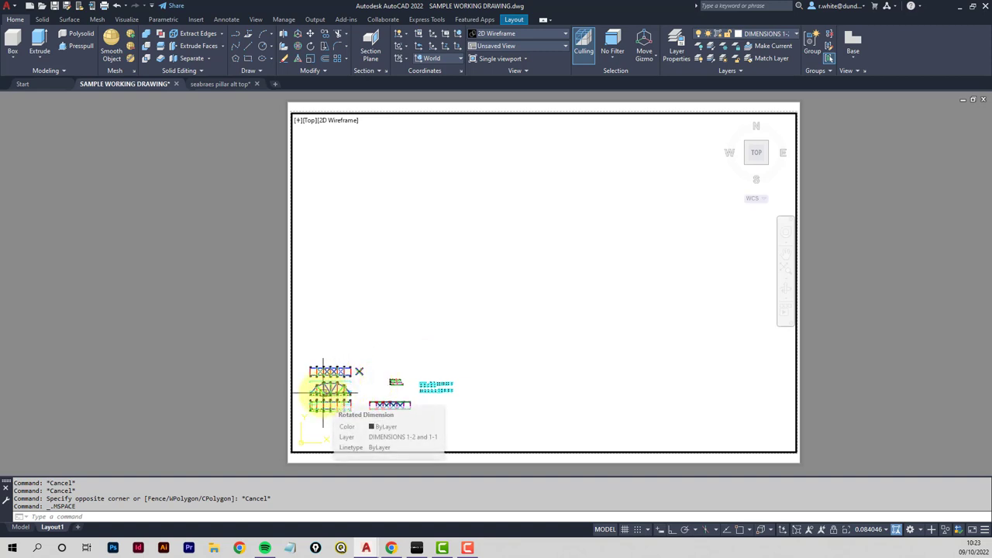
pyautogui.moveTo(324, 392); pyautogui.dragTo(490, 371, button='middle')
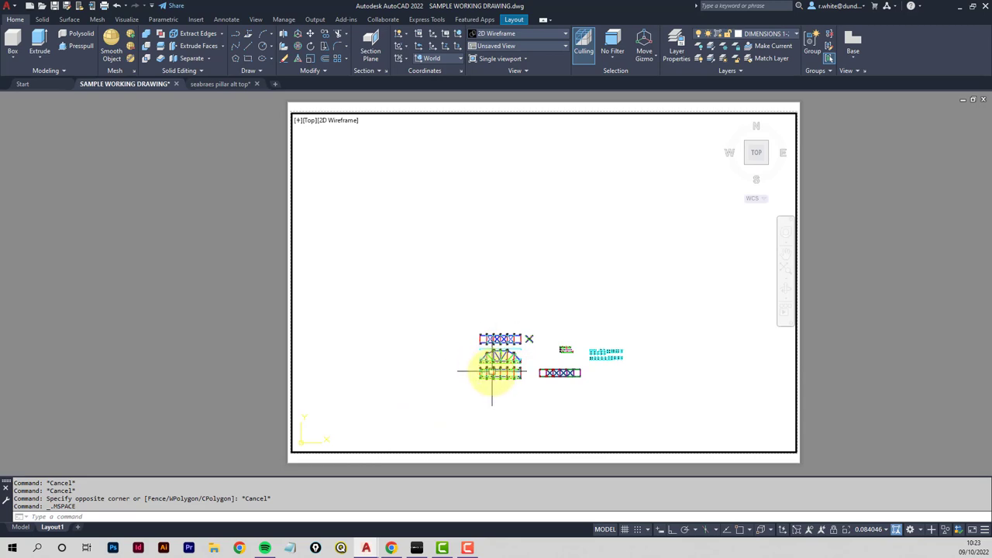
pyautogui.scroll(10, 494, 366)
pyautogui.moveTo(497, 369); pyautogui.dragTo(495, 353, button='middle')
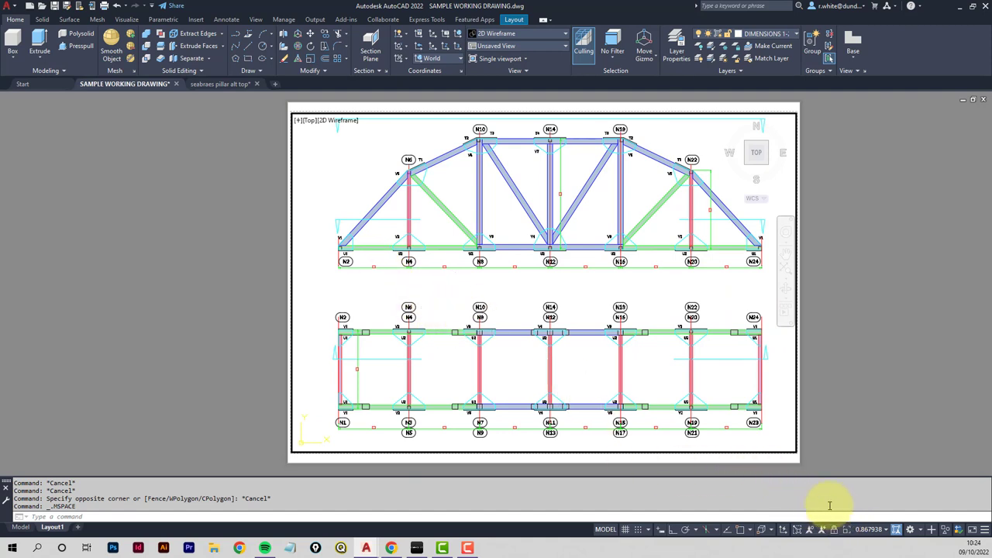
pyautogui.click(887, 530)
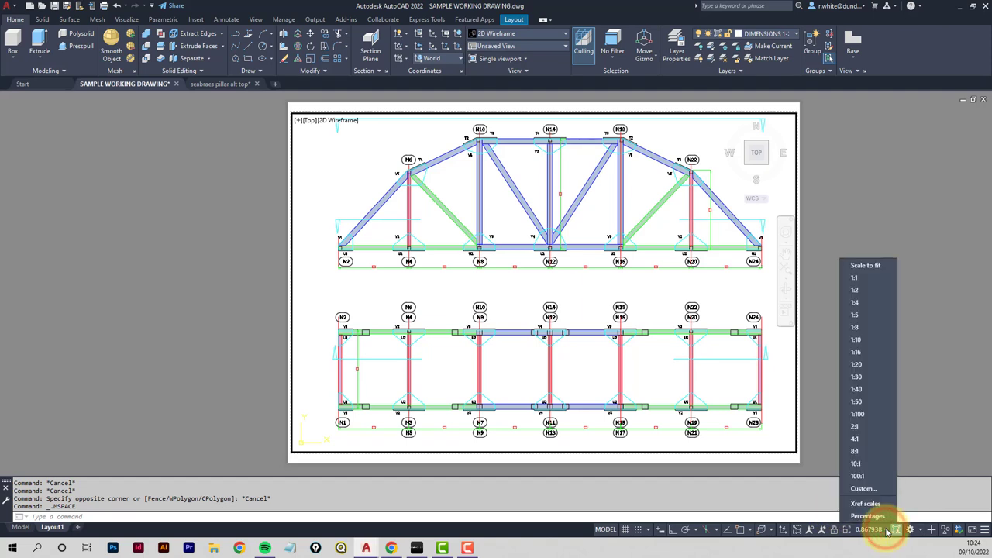
pyautogui.click(856, 279)
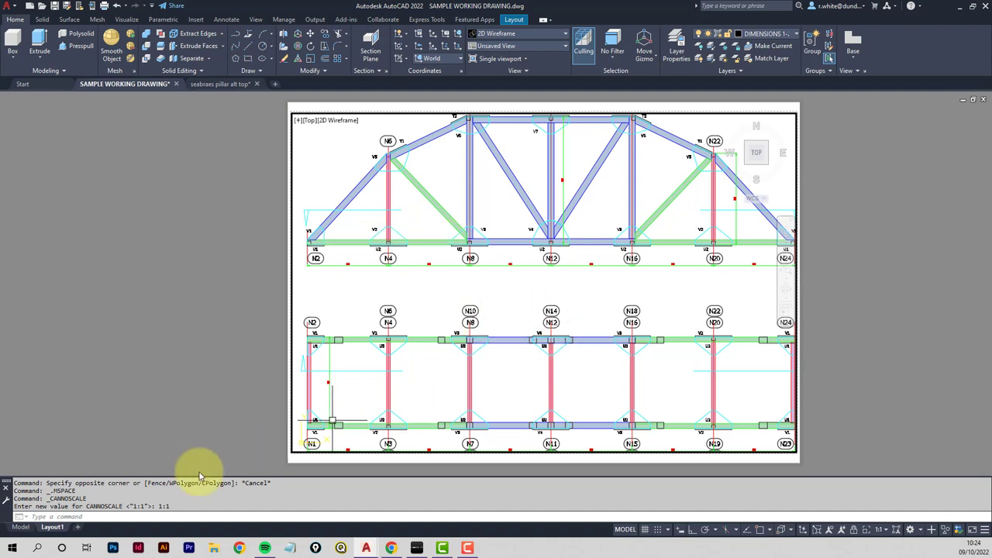
# In model space, move the truss elevation with its annotations straight down about 60 units with Ortho on, then return to Layout1.
pyautogui.moveTo(17, 531)
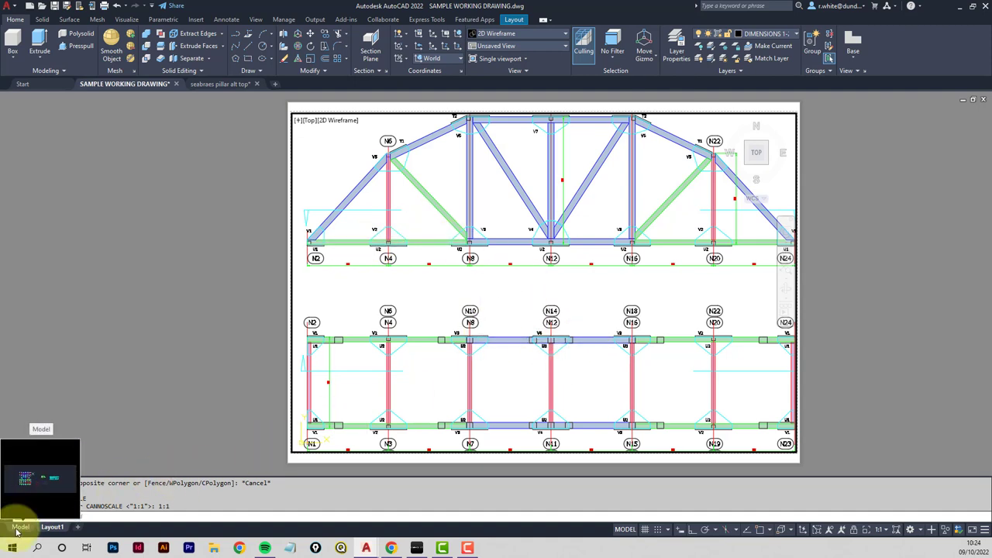
pyautogui.click(18, 528)
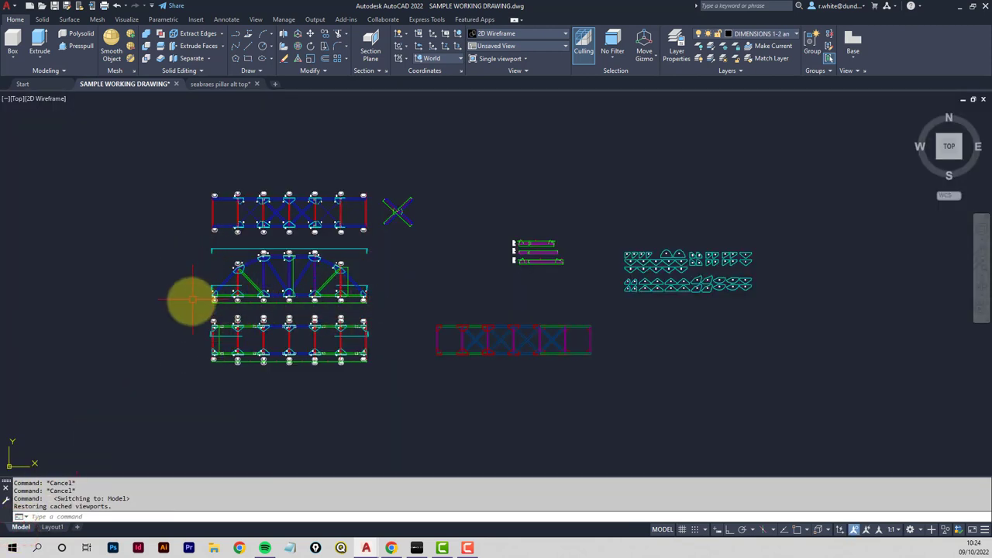
pyautogui.click(730, 530)
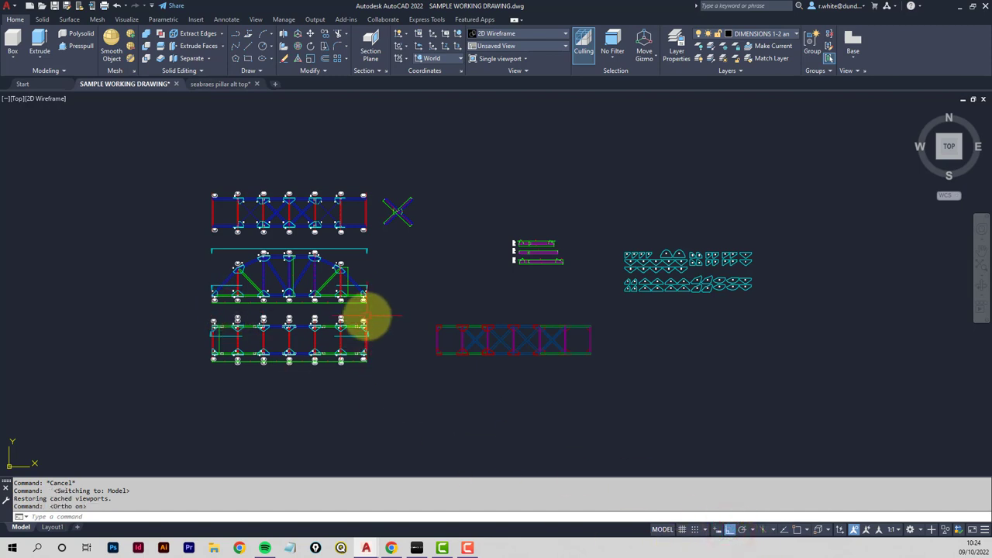
pyautogui.write('m')
pyautogui.press('Return')
pyautogui.scroll(5, 199, 261)
pyautogui.click(189, 220)
pyautogui.click(663, 379)
pyautogui.press('Return')
pyautogui.click(700, 324)
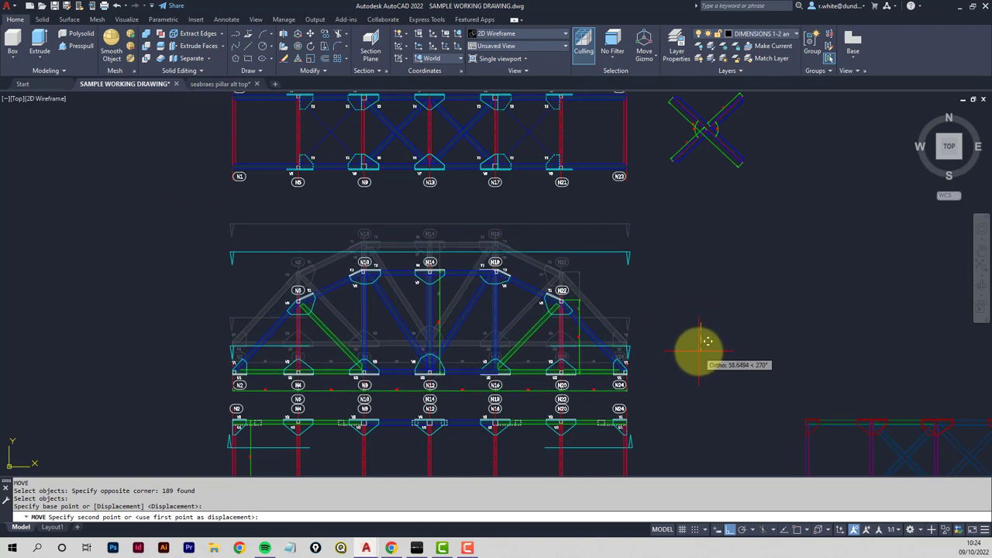
pyautogui.click(700, 353)
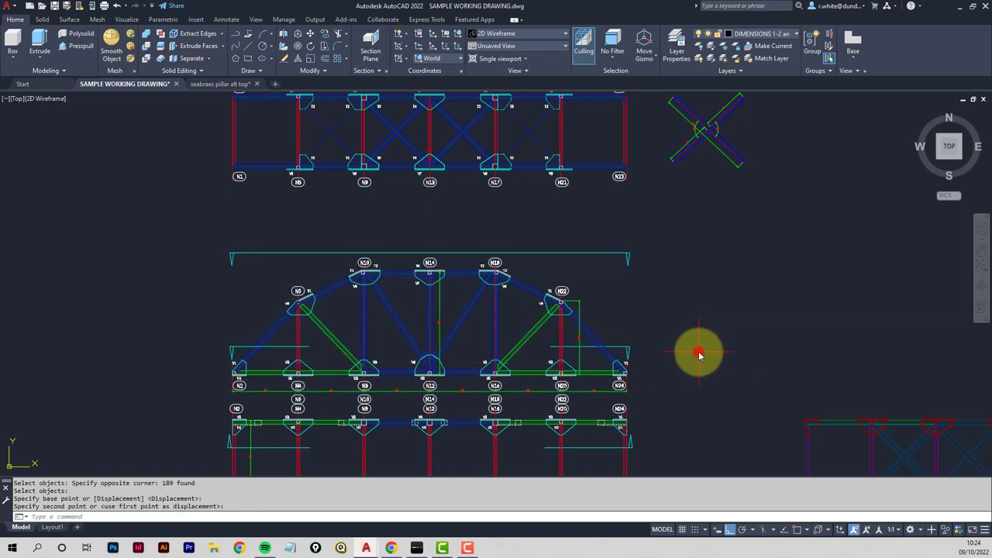
pyautogui.moveTo(549, 372); pyautogui.dragTo(474, 264, button='middle')
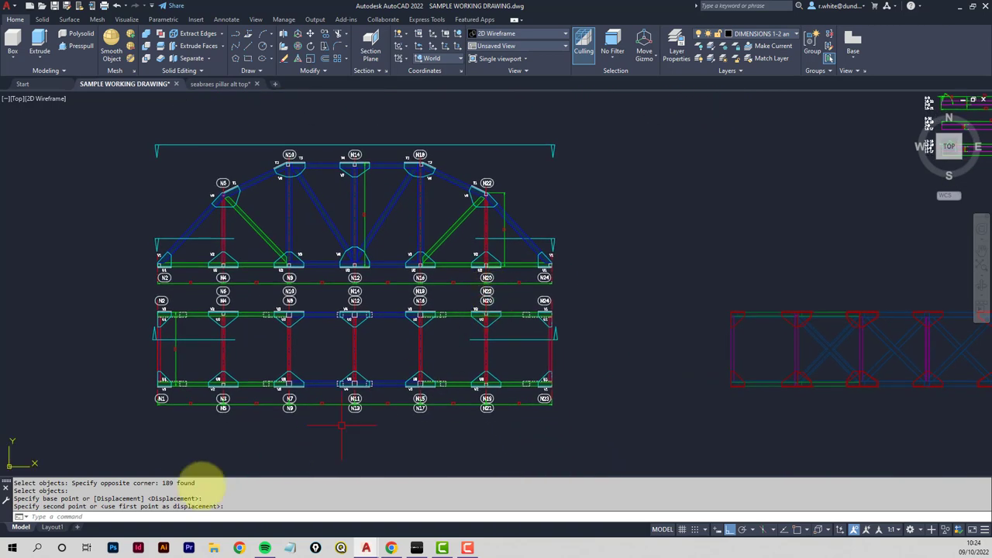
pyautogui.click(50, 528)
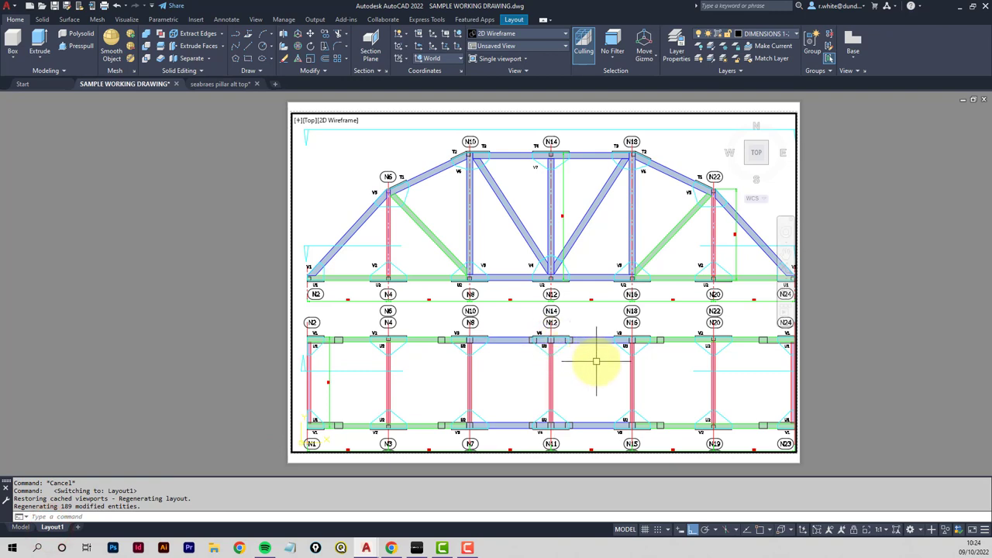
# Centre the truss elevation and lower plan inside the viewport at the current scale, and return to paper space.
pyautogui.moveTo(595, 362); pyautogui.dragTo(589, 349, button='middle')
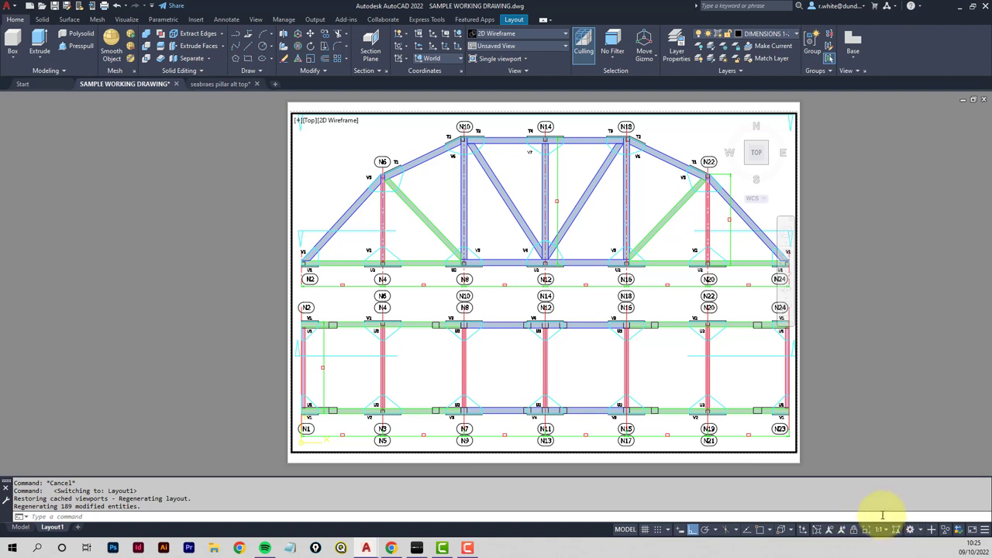
pyautogui.doubleClick(848, 409)
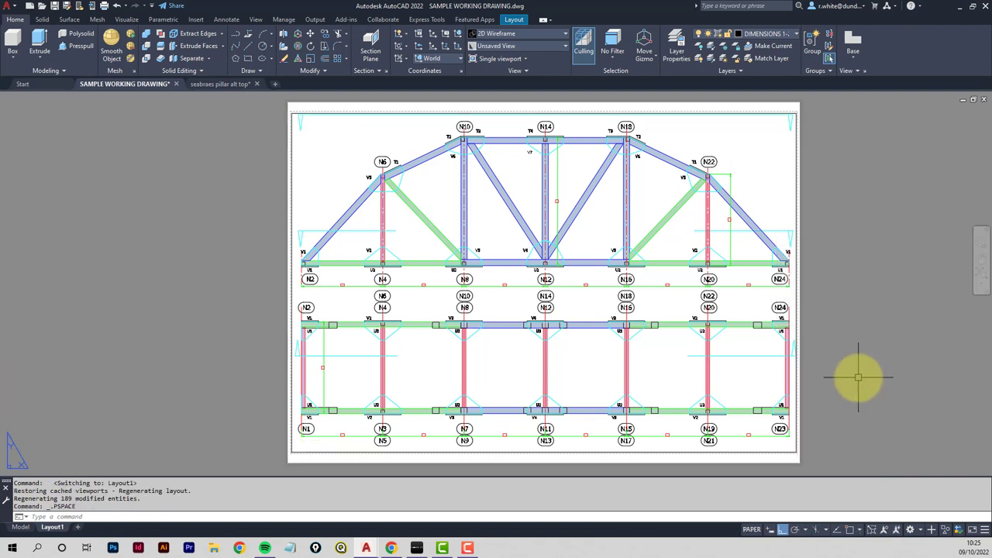
pyautogui.moveTo(859, 377); pyautogui.dragTo(837, 376, button='middle')
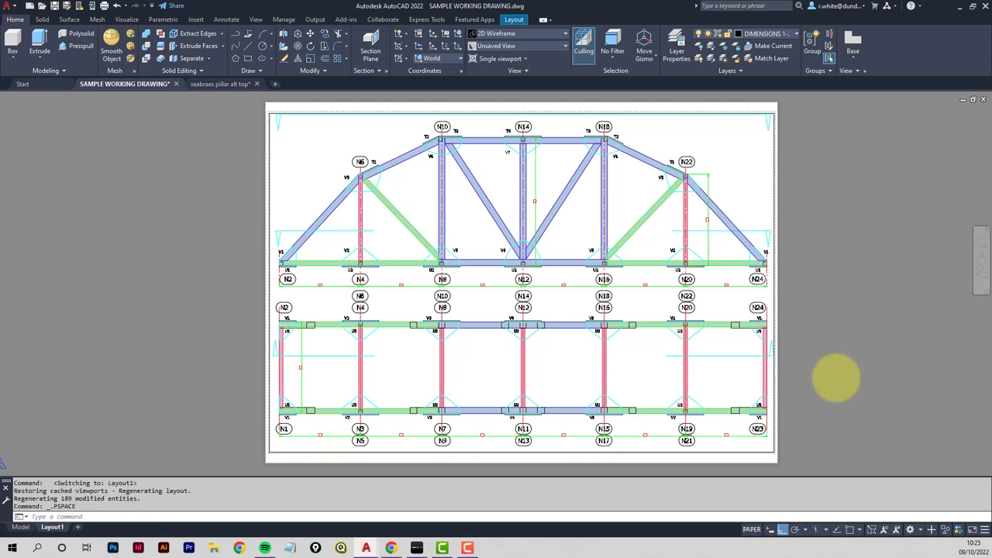
# Place the viewport frame on the VIEWPORTS layer and deselect it.
pyautogui.click(657, 113)
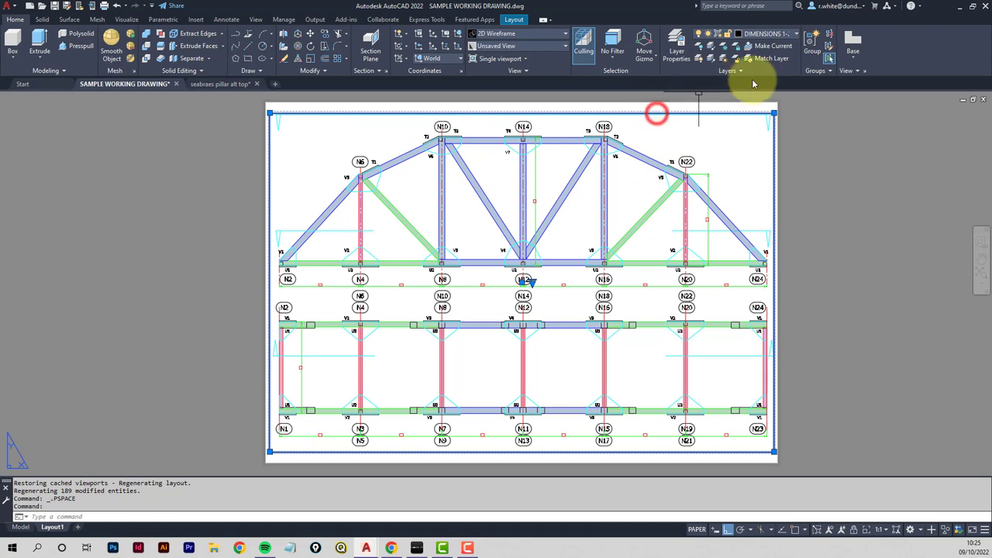
pyautogui.click(796, 34)
pyautogui.click(761, 269)
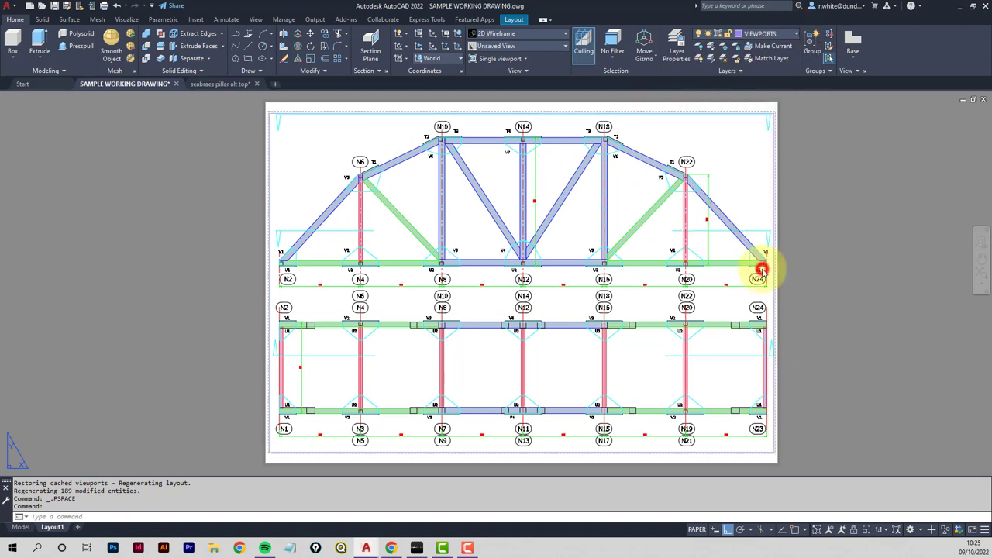
pyautogui.press('Escape')
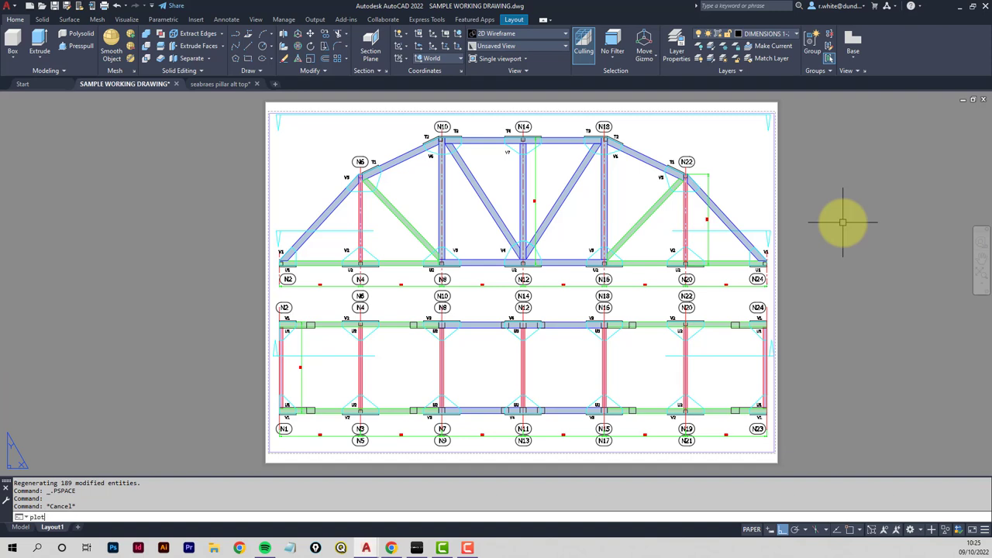
# Check the plot transparency option and the layer transparency of the 6x6, 8x8 and 10x10 BALSA FILL layers, without changing them.
pyautogui.press('Return')
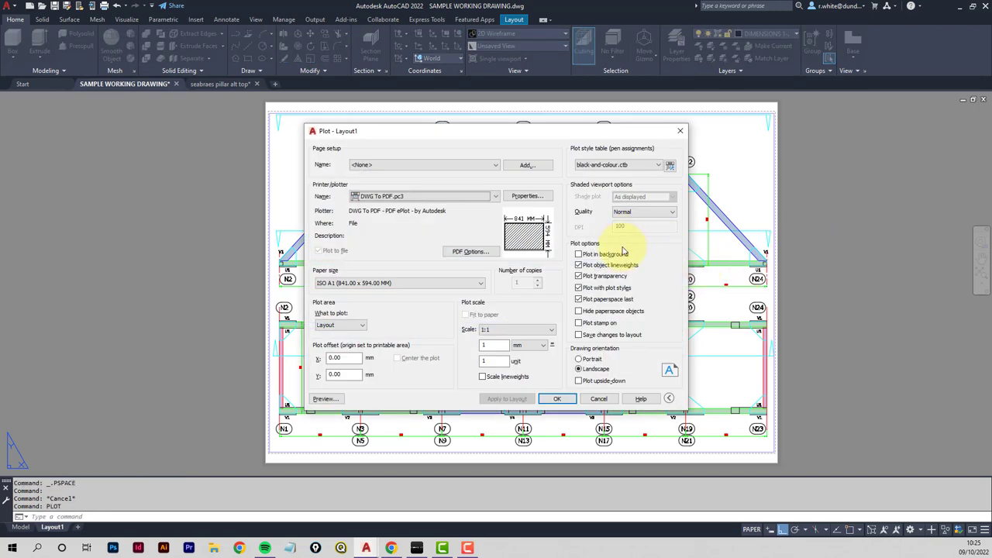
pyautogui.click(608, 400)
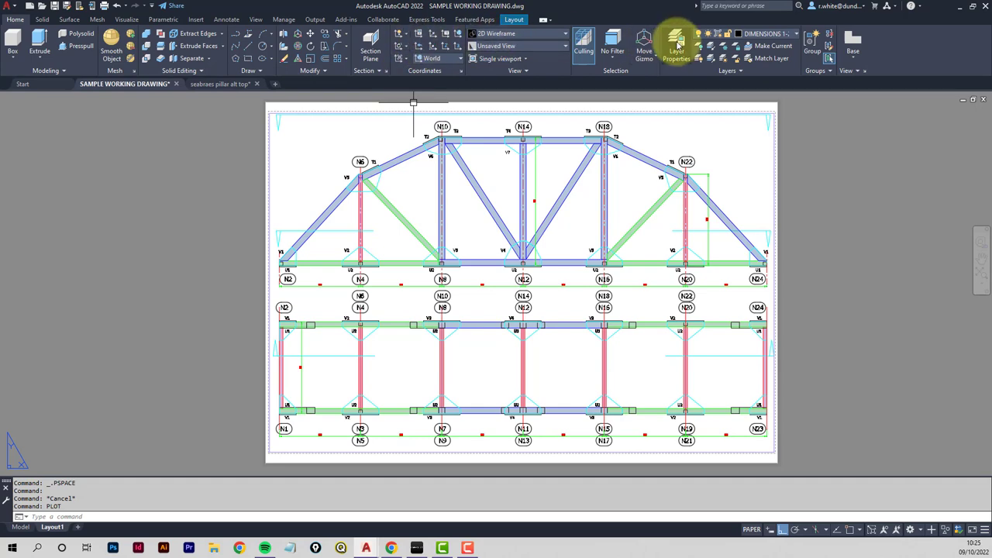
pyautogui.click(677, 45)
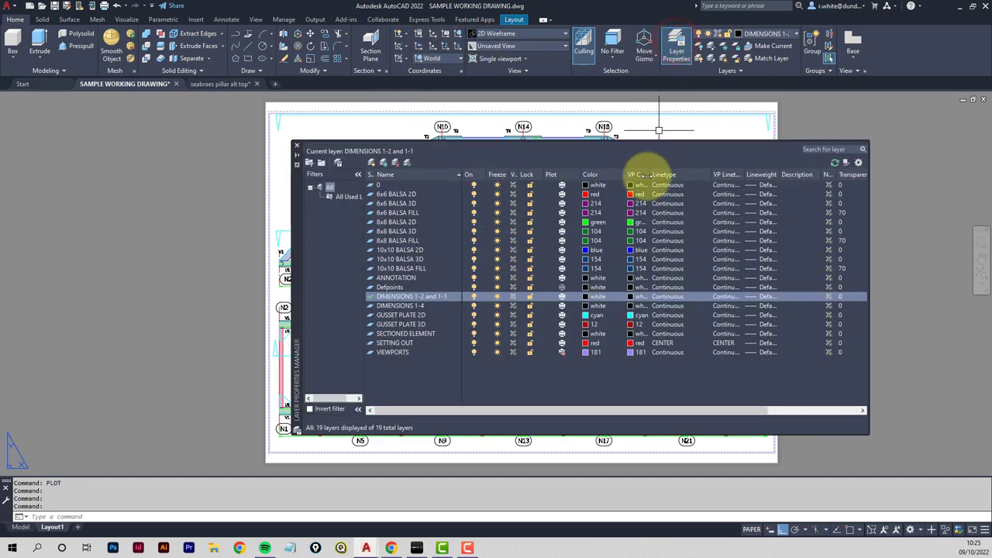
pyautogui.click(843, 213)
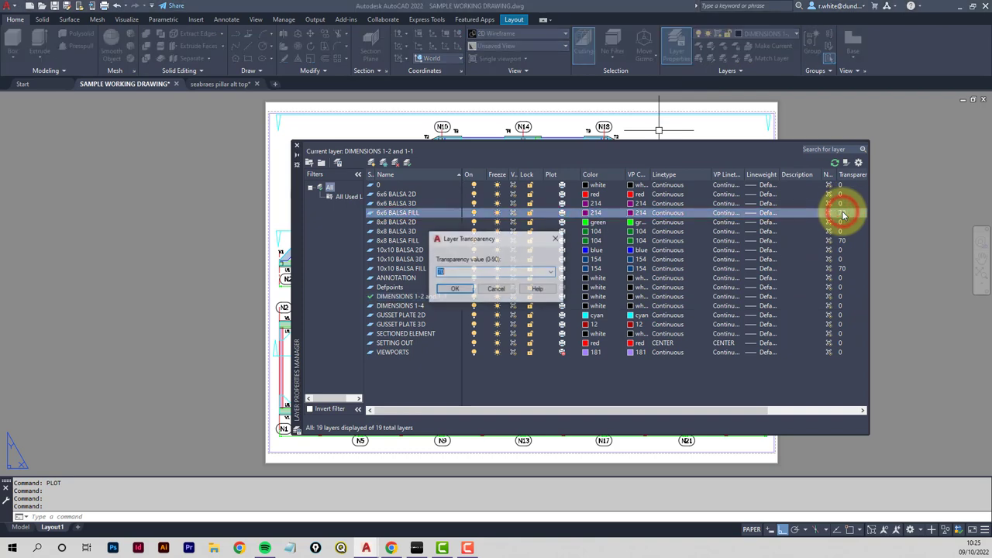
pyautogui.click(496, 290)
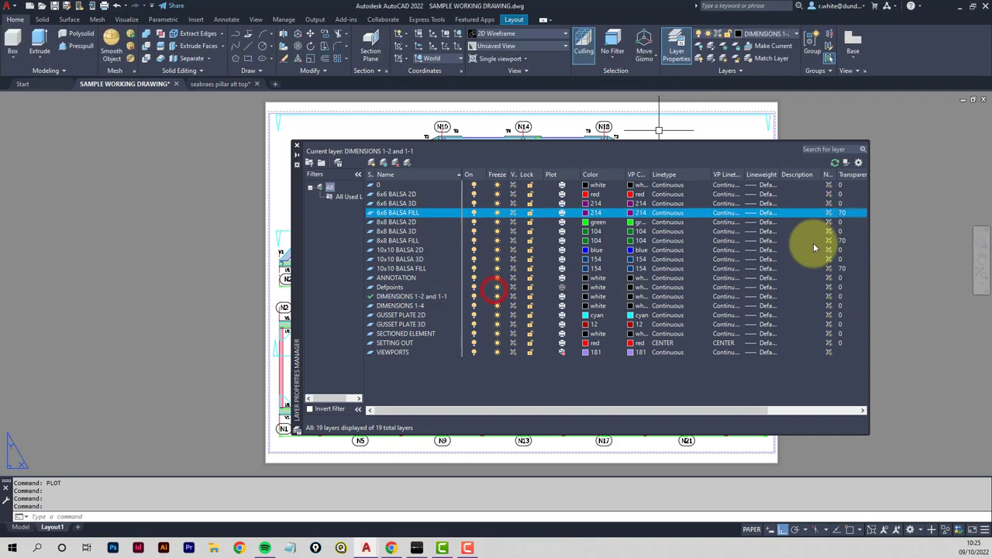
pyautogui.keyDown('ctrl'); pyautogui.click(403, 242); pyautogui.keyUp('ctrl')
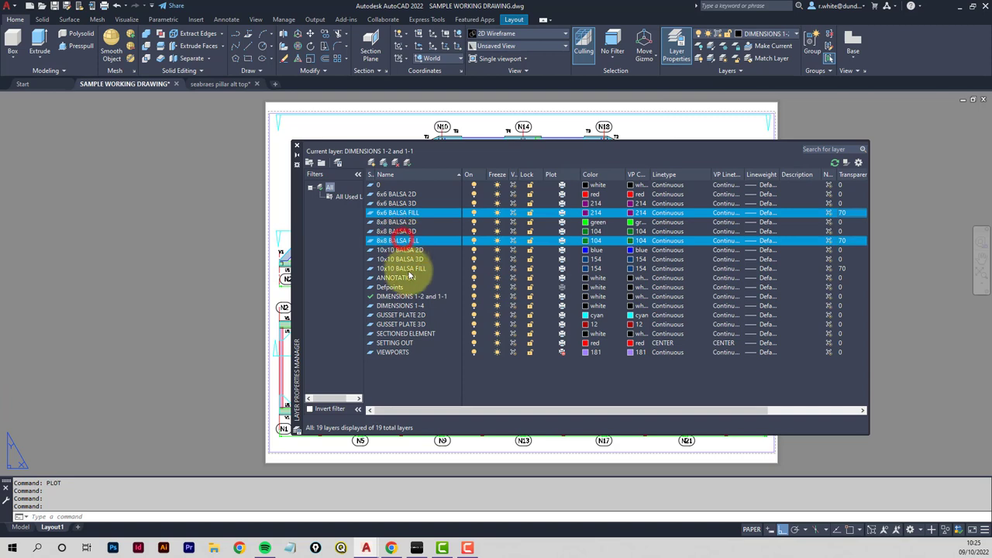
pyautogui.keyDown('ctrl'); pyautogui.click(402, 268); pyautogui.keyUp('ctrl')
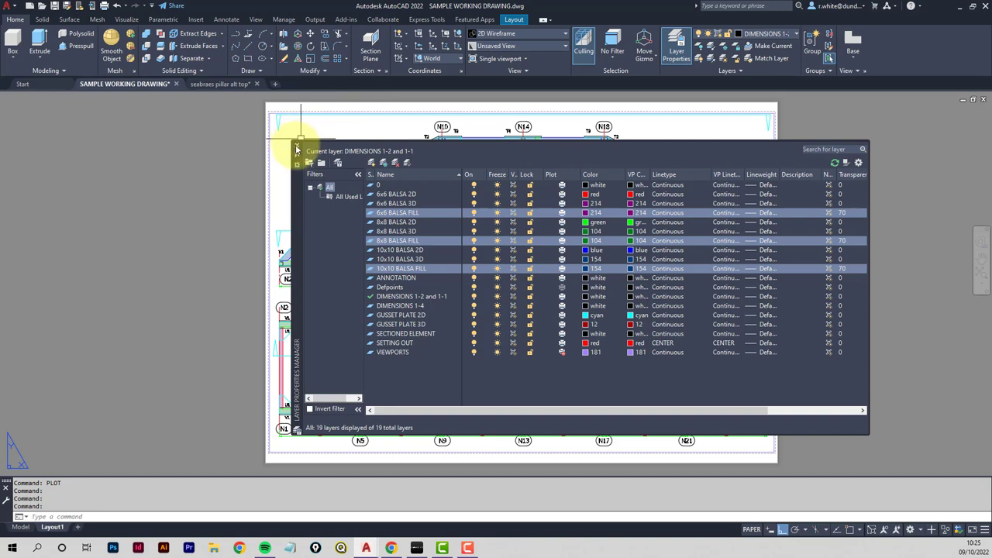
pyautogui.click(296, 149)
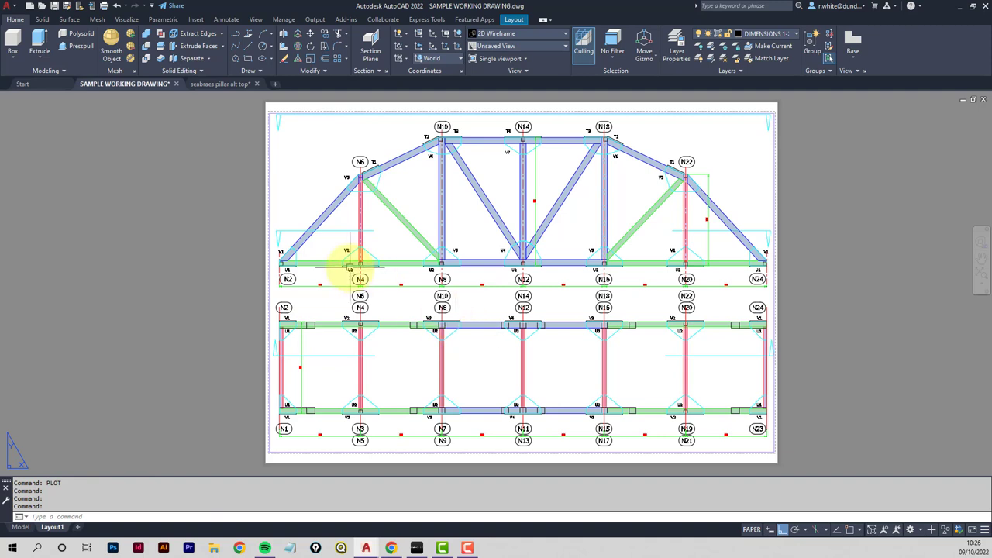
# Preview the Layout1 plot, inspect the member fills and dimensions up close, and plot it from the preview.
pyautogui.click(104, 7)
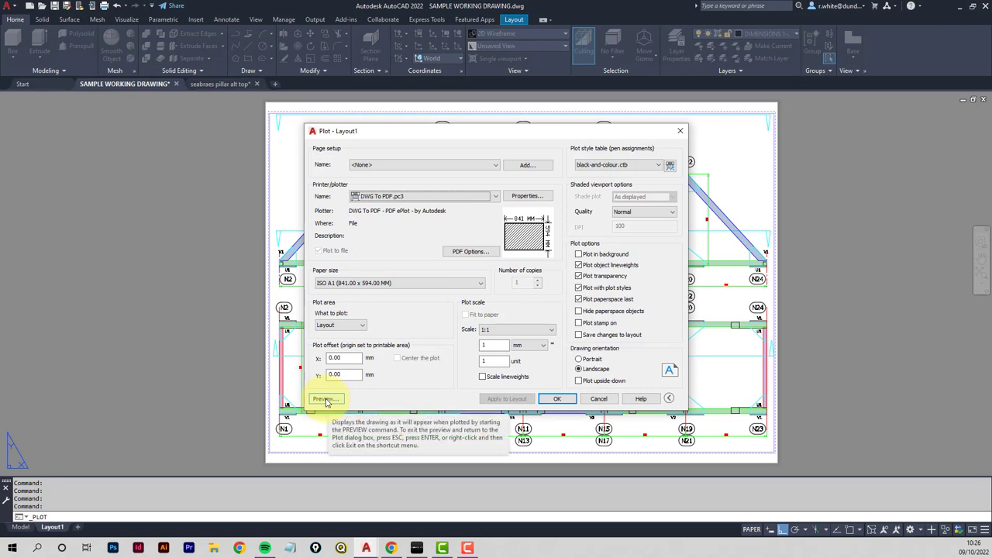
pyautogui.click(325, 399)
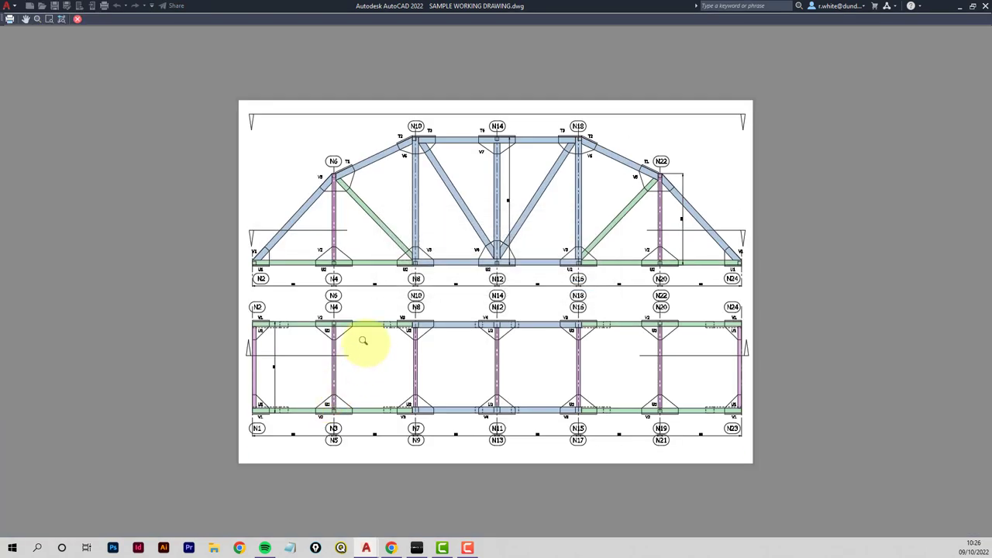
pyautogui.scroll(6, 383, 348)
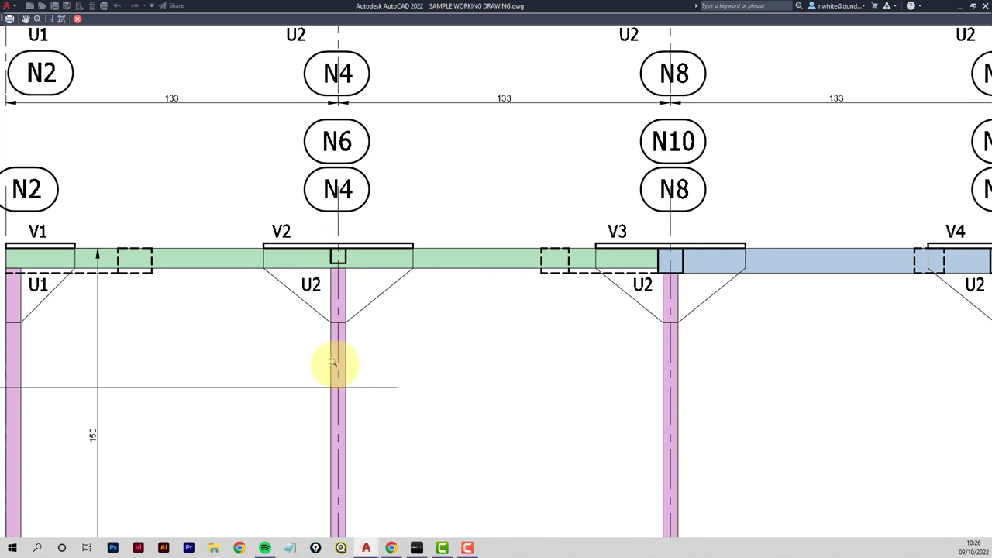
pyautogui.scroll(-5, 391, 357)
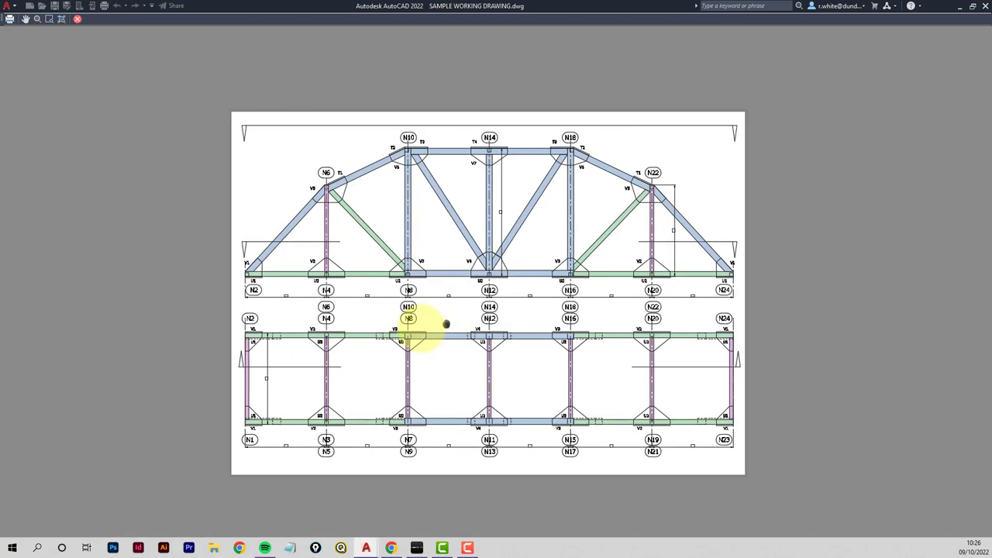
pyautogui.rightClick(426, 326)
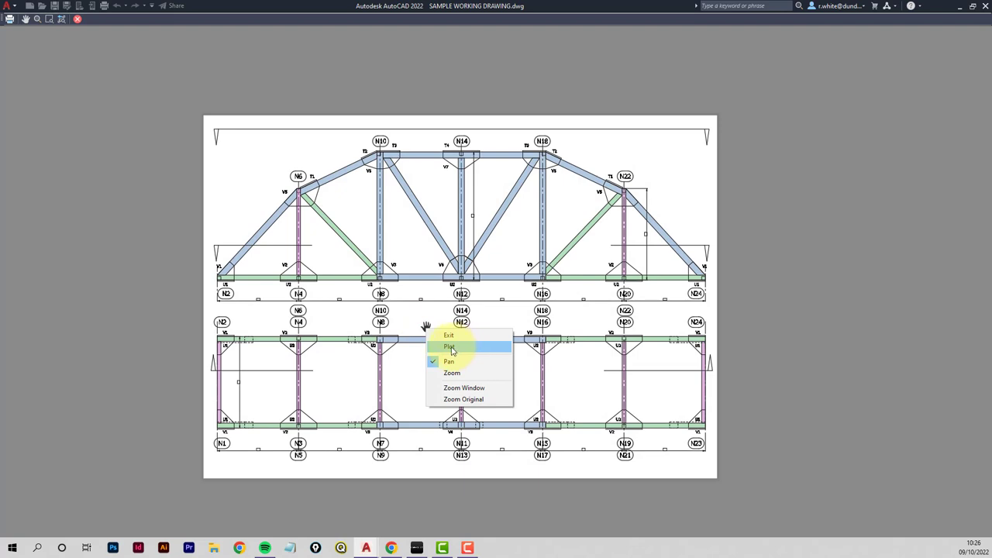
pyautogui.click(456, 346)
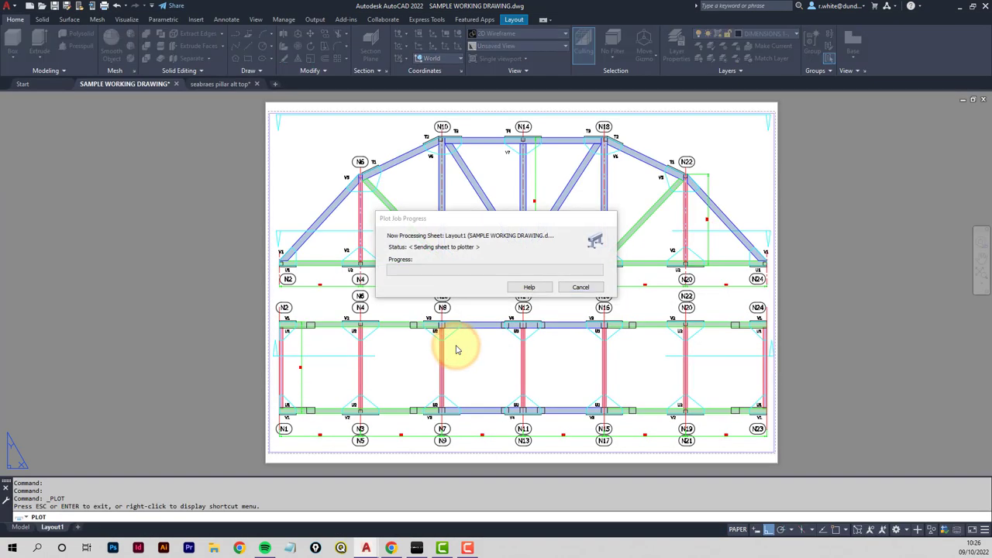
# Save the plot to the Desktop as "elevation and lower plan.pdf".
pyautogui.click(362, 248)
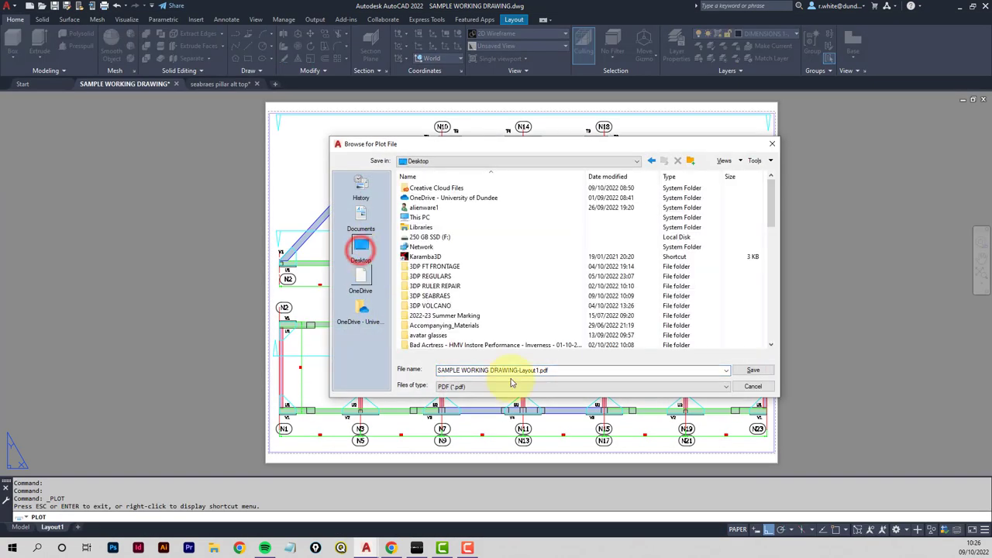
pyautogui.click(533, 370)
pyautogui.moveTo(537, 371); pyautogui.dragTo(389, 373)
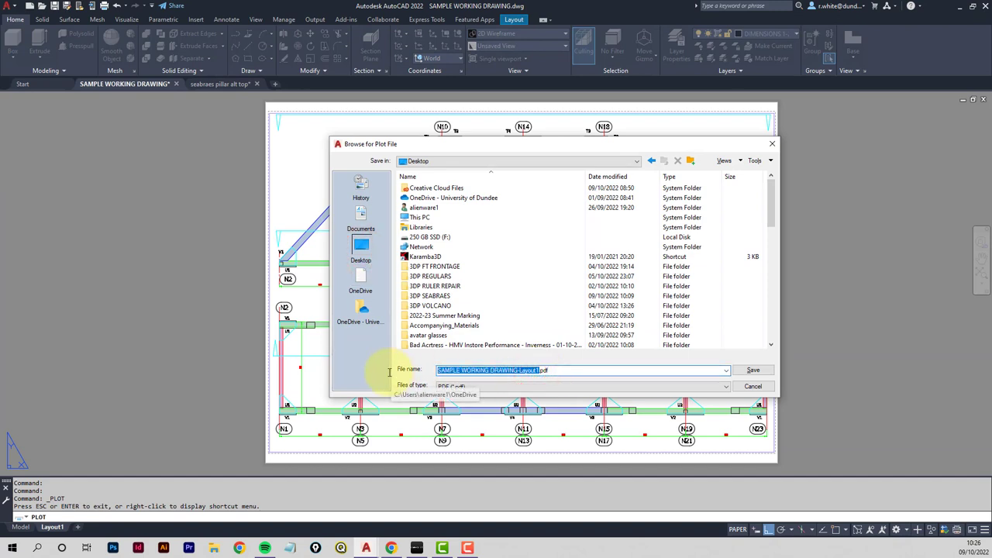
pyautogui.write('elevation and lower plan')
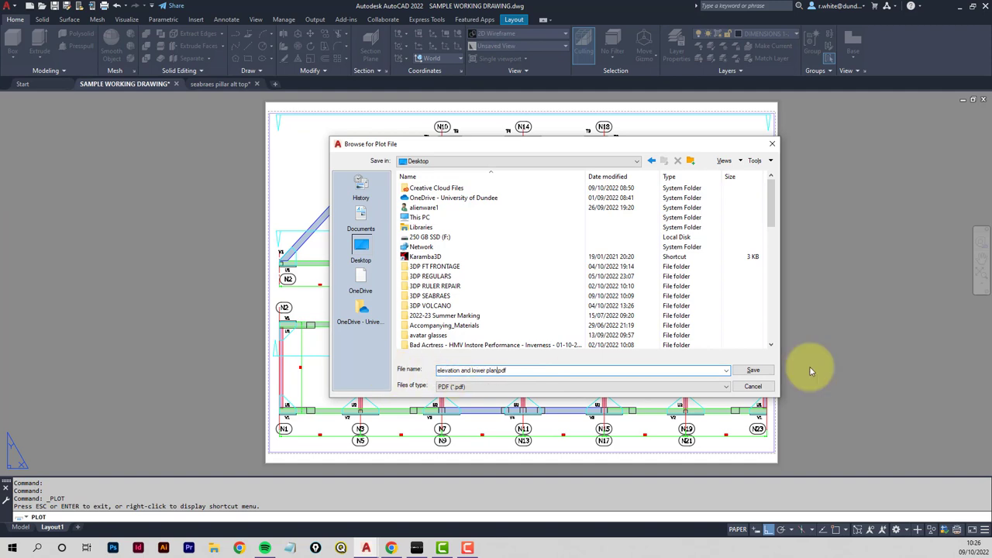
pyautogui.click(753, 371)
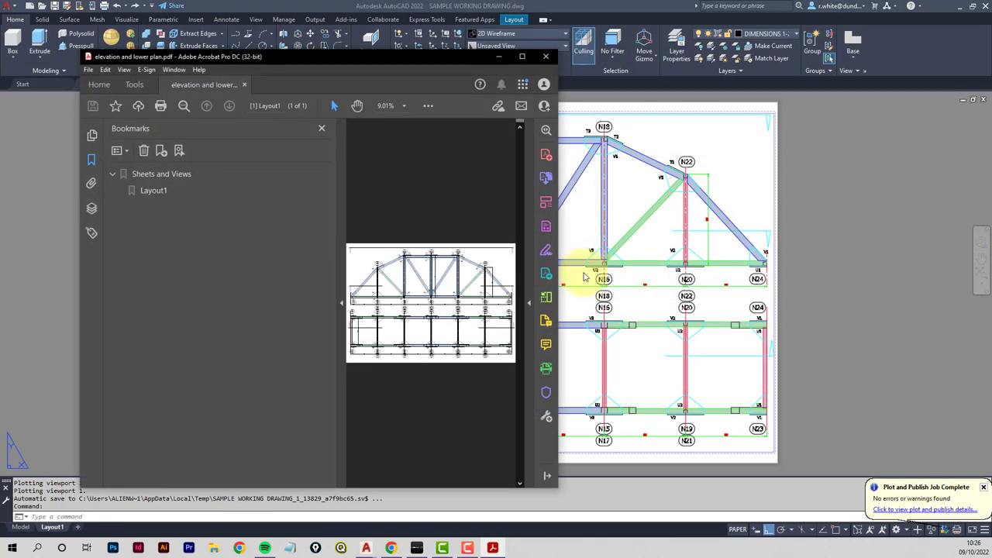
# Inspect the linework, fills and labels of the truss elevation in the PDF opened in Acrobat, and close it to return to AutoCAD.
pyautogui.moveTo(562, 276); pyautogui.dragTo(906, 276)
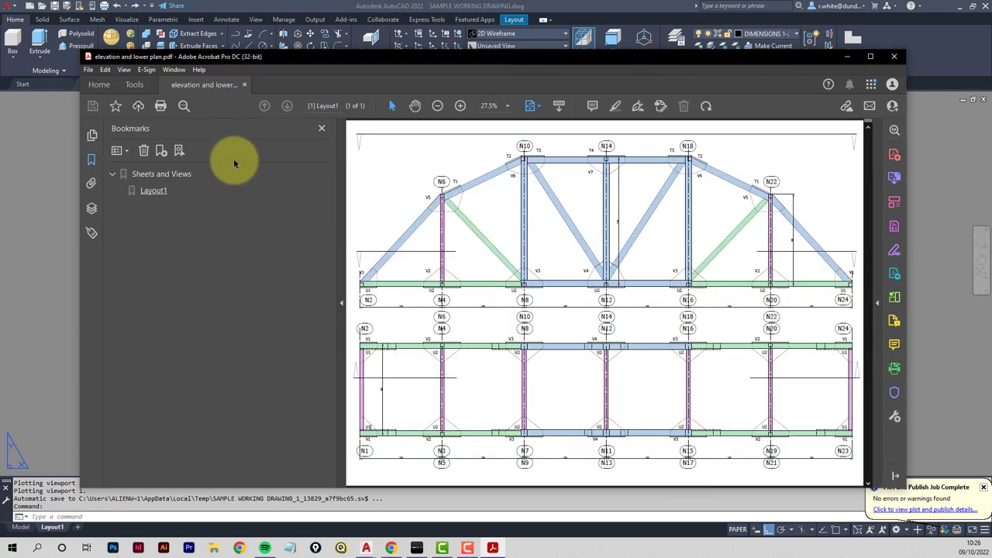
pyautogui.click(873, 58)
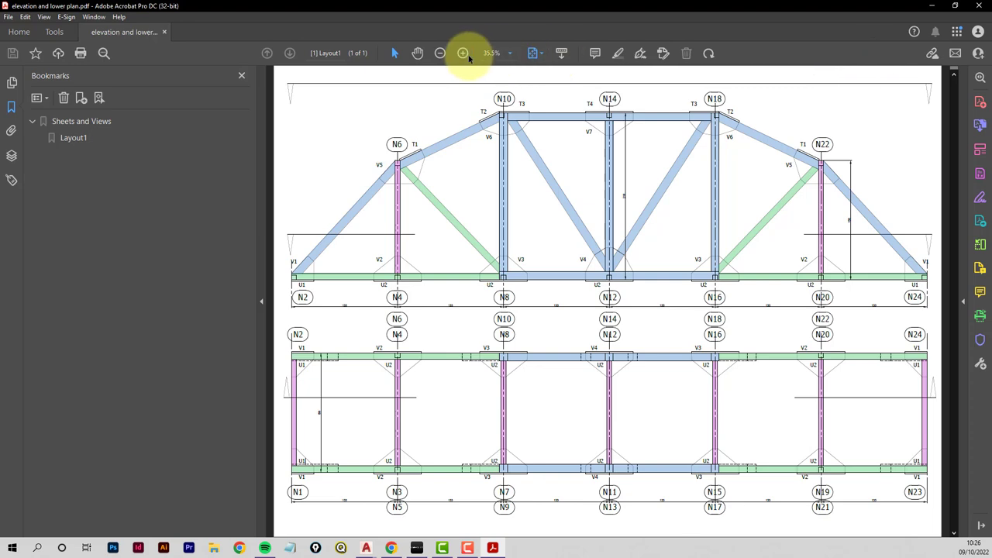
pyautogui.click(463, 54)
pyautogui.click(462, 53)
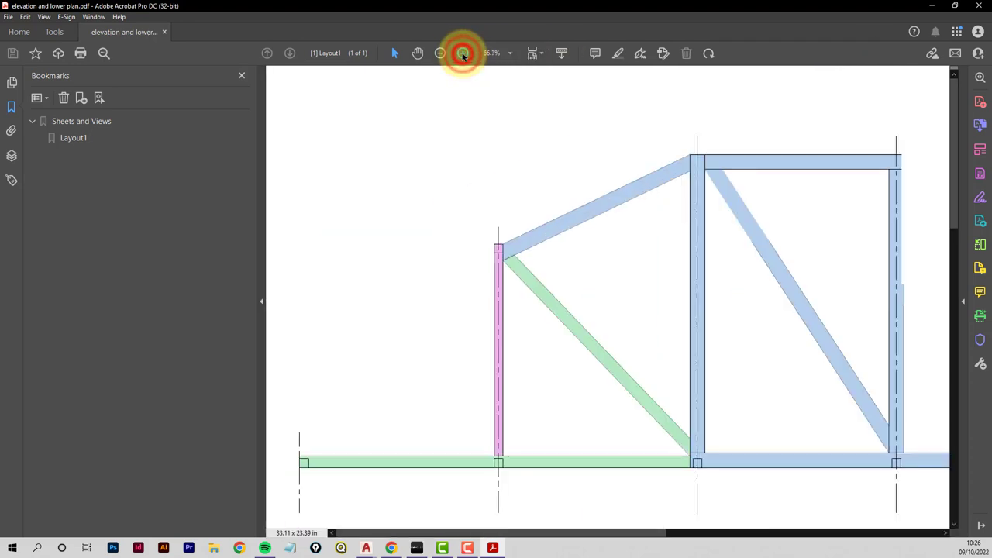
pyautogui.click(463, 53)
pyautogui.click(463, 53)
pyautogui.click(463, 54)
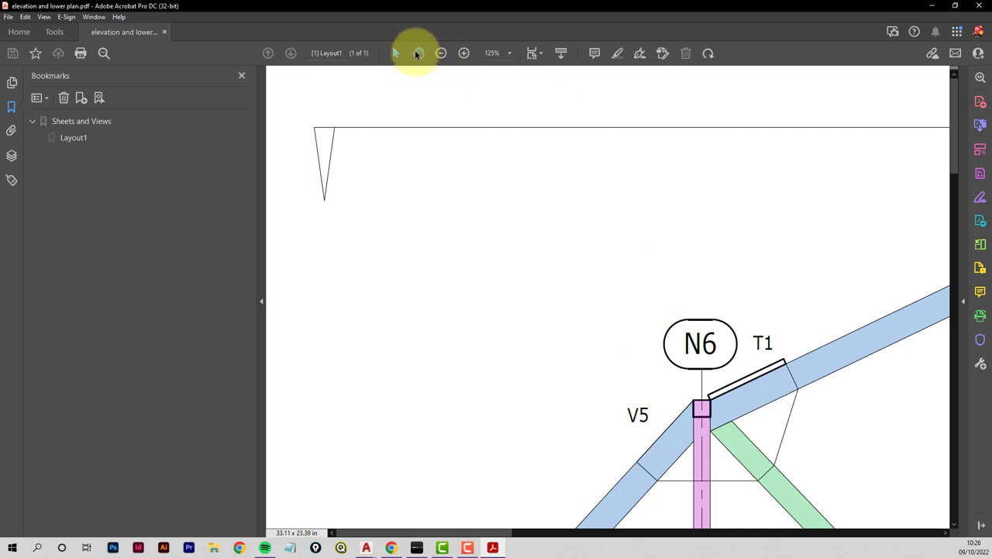
pyautogui.click(416, 54)
pyautogui.moveTo(822, 368)
pyautogui.mouseDown()
pyautogui.moveTo(592, 321)
pyautogui.moveTo(693, 297)
pyautogui.moveTo(455, 429)
pyautogui.mouseUp()
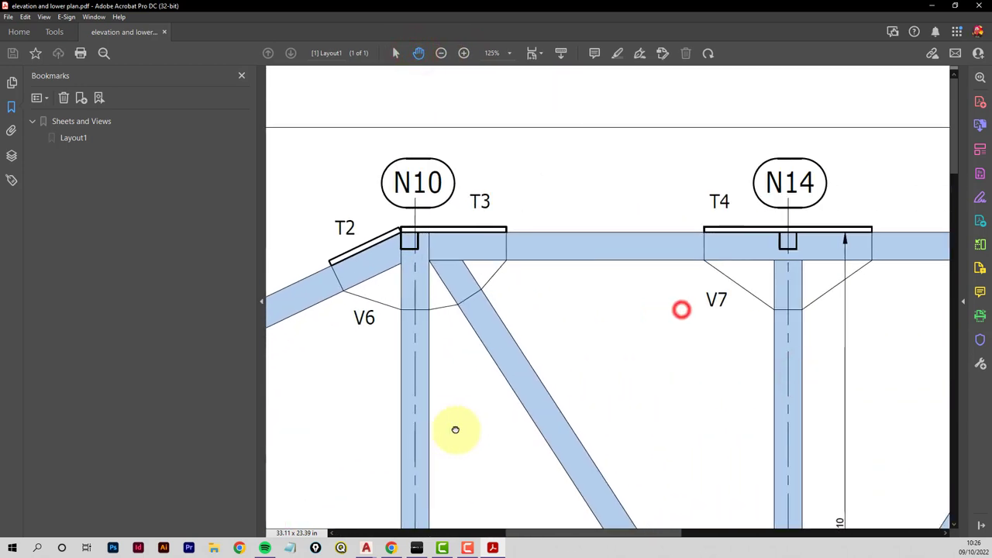
pyautogui.click(982, 7)
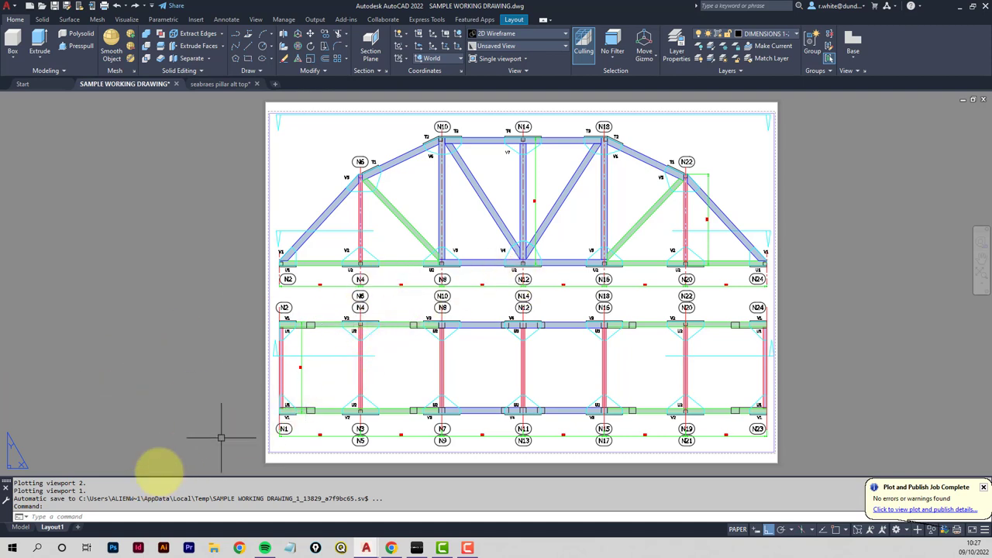
# Activate the viewport and bring the upper plan with the cross-bracing into its lower half, leaving the upper half empty.
pyautogui.doubleClick(490, 277)
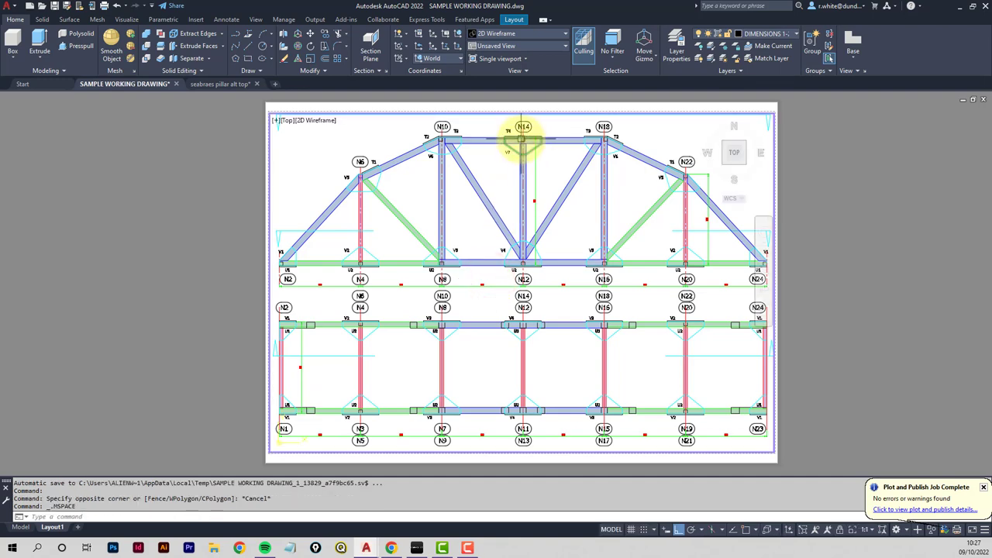
pyautogui.moveTo(524, 128)
pyautogui.mouseDown(button='middle')
pyautogui.moveTo(527, 438)
pyautogui.moveTo(513, 535)
pyautogui.moveTo(526, 545)
pyautogui.mouseUp(button='middle')
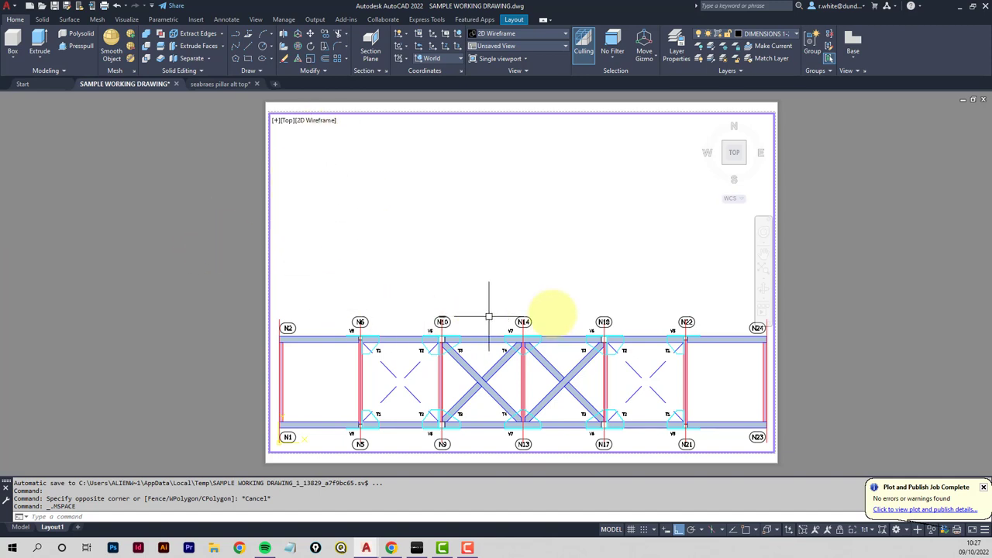
# In model space, move all the gusset plate details with ortho off to just above the upper plan.
pyautogui.click(28, 531)
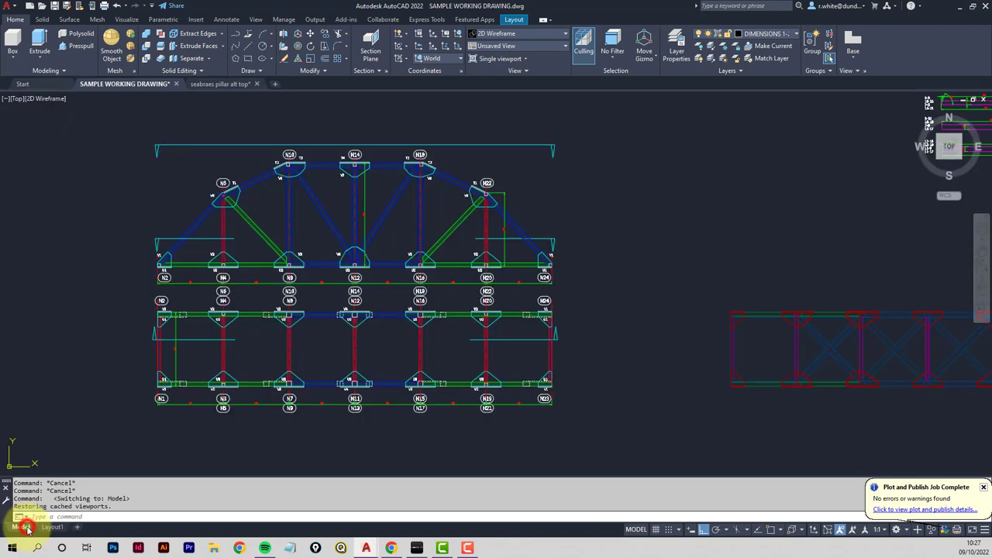
pyautogui.scroll(-5, 310, 279)
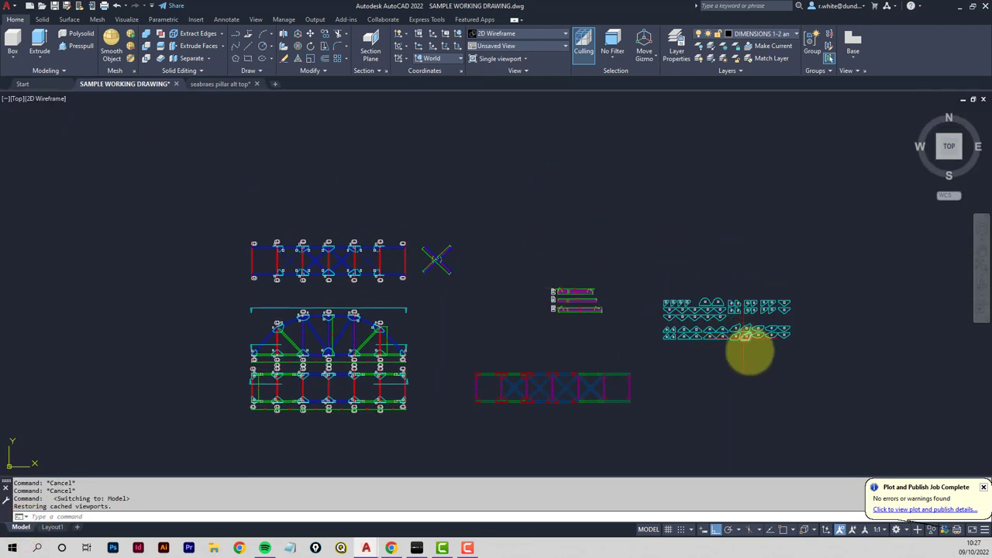
pyautogui.write('m')
pyautogui.press('Return')
pyautogui.click(659, 349)
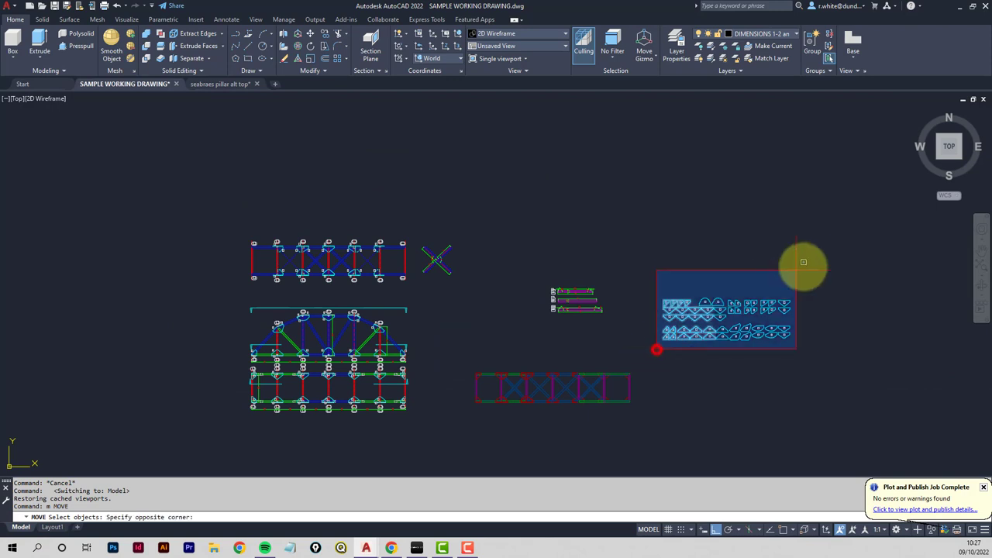
pyautogui.click(808, 293)
pyautogui.click(799, 357)
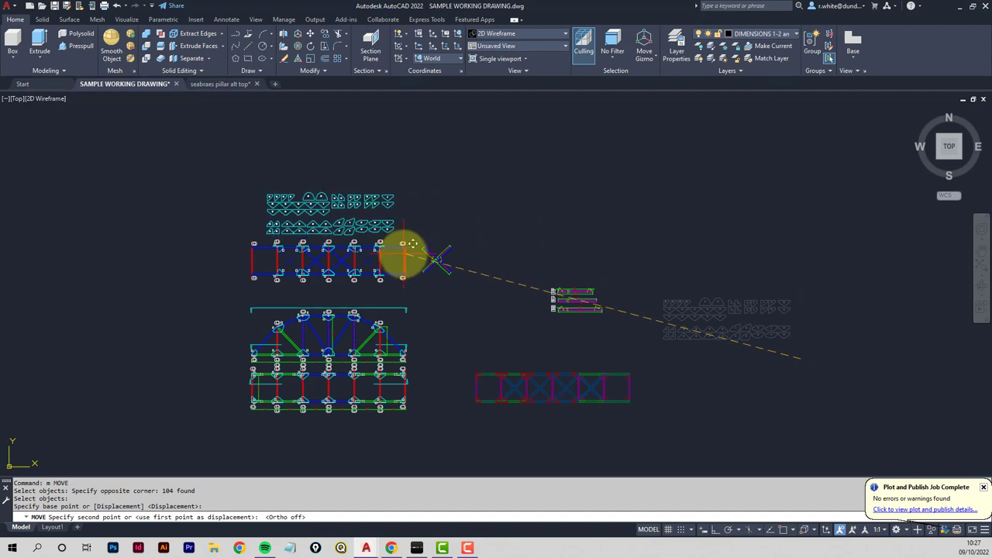
pyautogui.click(402, 247)
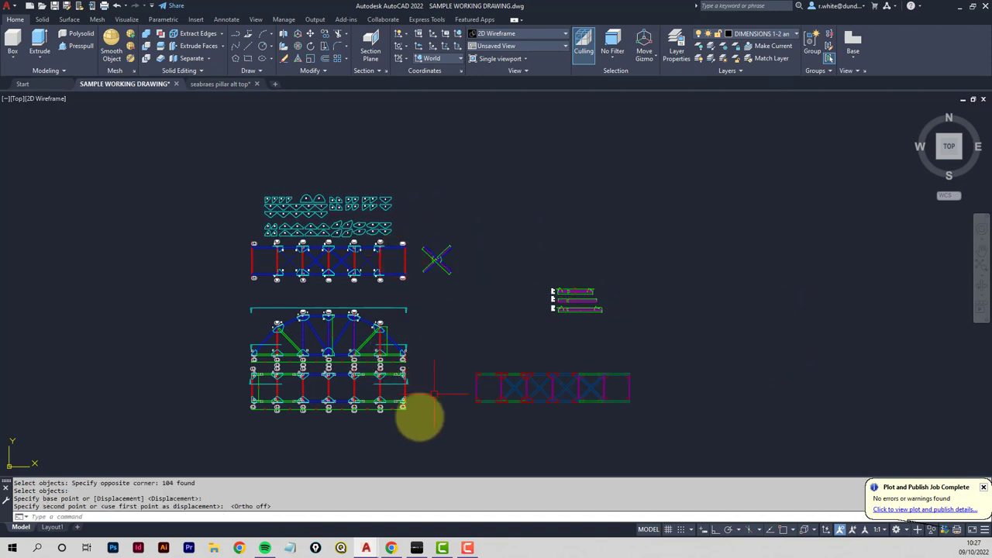
# Return to Layout1, shift the viewport contents up slightly to centre the gusset plates and upper plan, and switch back to paper space.
pyautogui.click(53, 528)
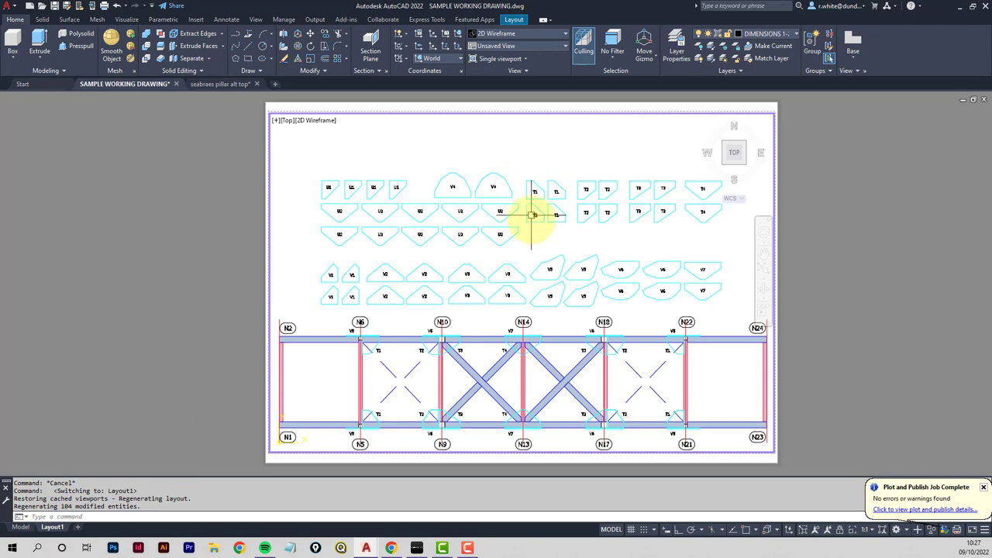
pyautogui.moveTo(549, 271); pyautogui.dragTo(549, 253, button='middle')
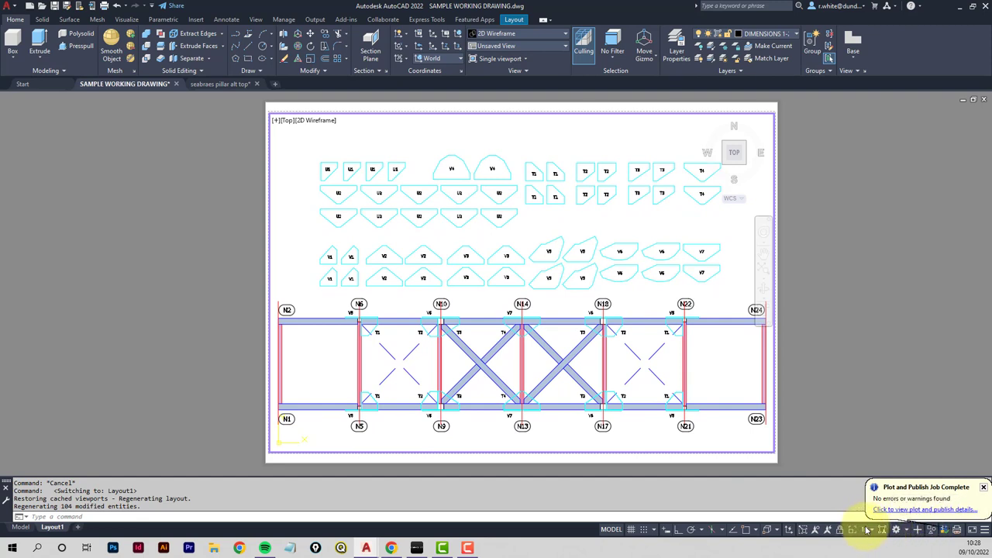
pyautogui.click(984, 486)
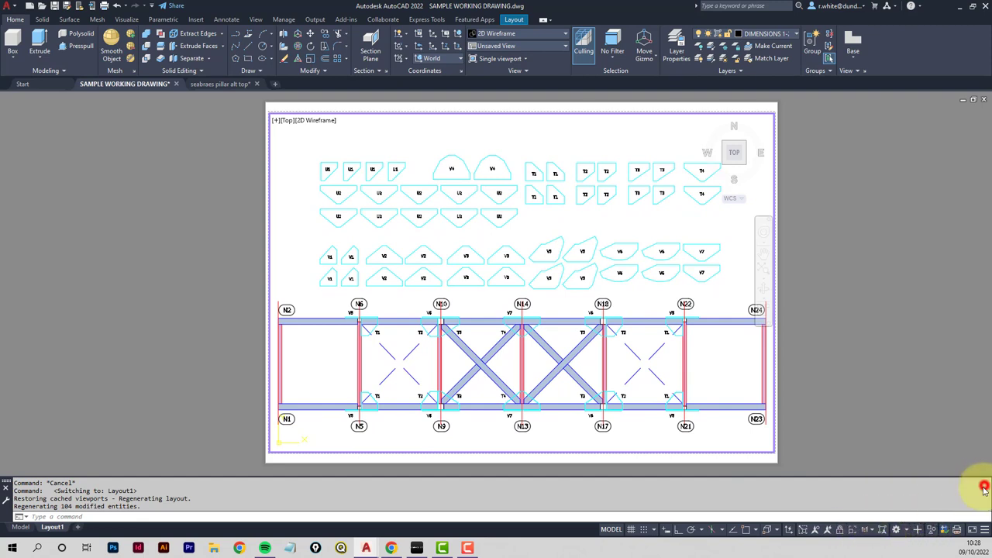
pyautogui.click(173, 342)
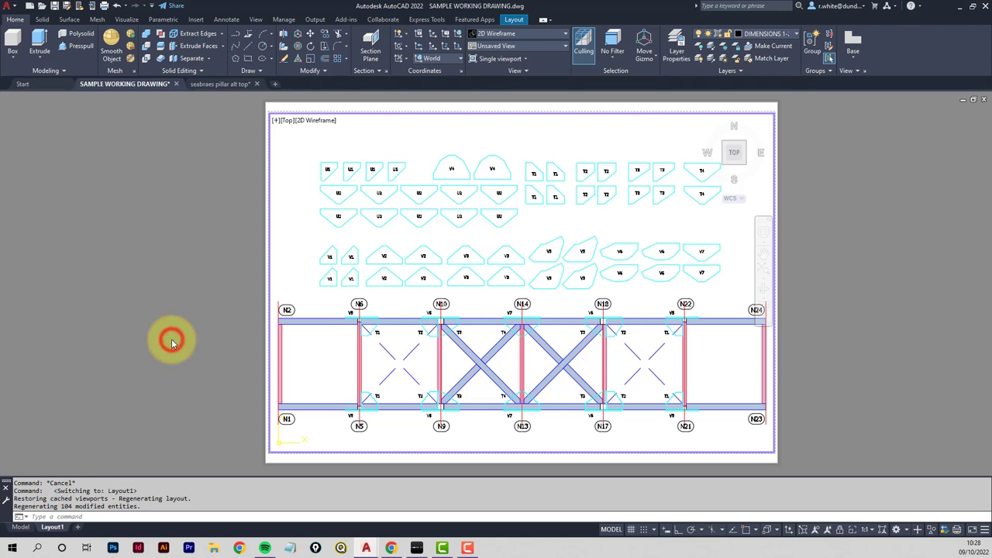
pyautogui.press('Escape')
pyautogui.press('Escape')
pyautogui.click(223, 347)
pyautogui.doubleClick(223, 347)
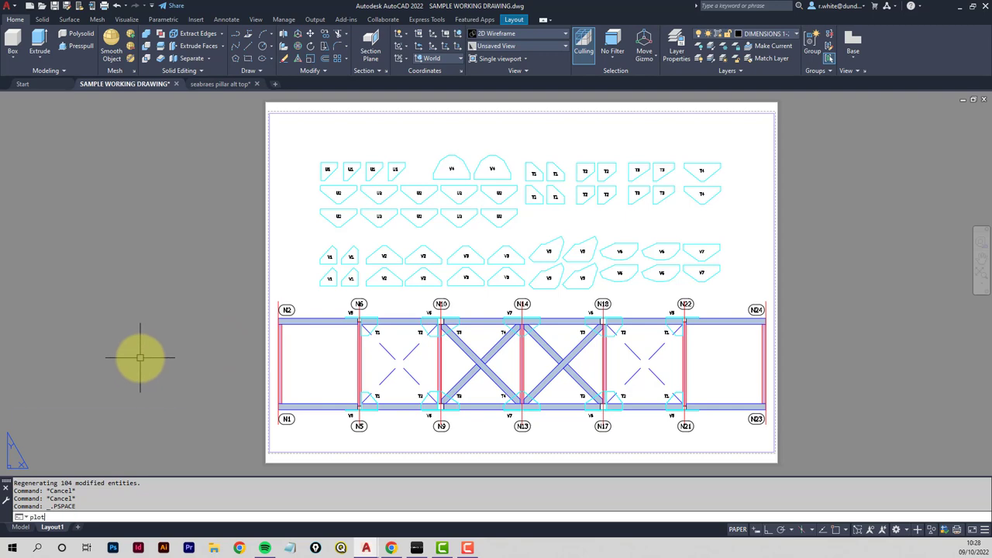
# Preview the Layout1 plot of the gusset plates and upper plan, and plot it from the preview.
pyautogui.write('plot')
pyautogui.press('Return')
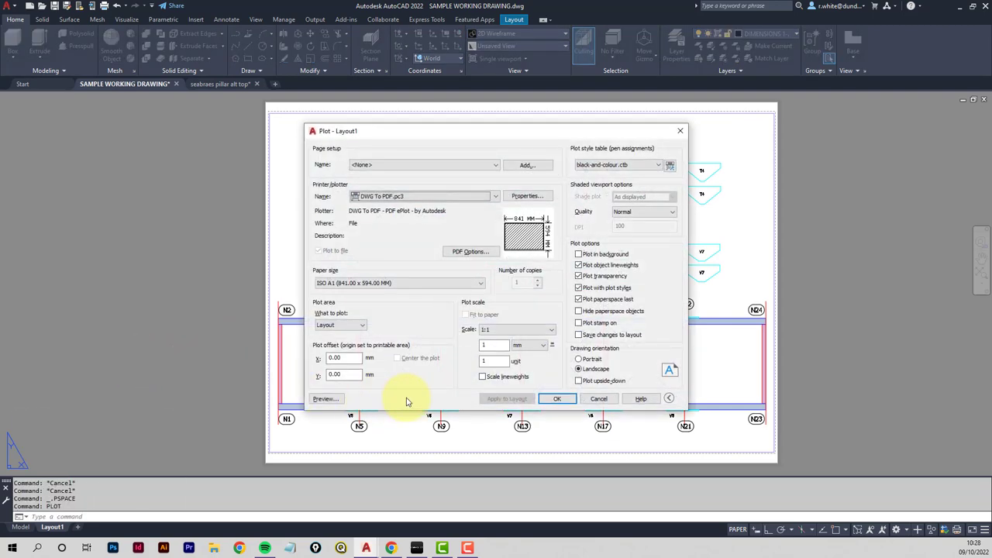
pyautogui.click(324, 399)
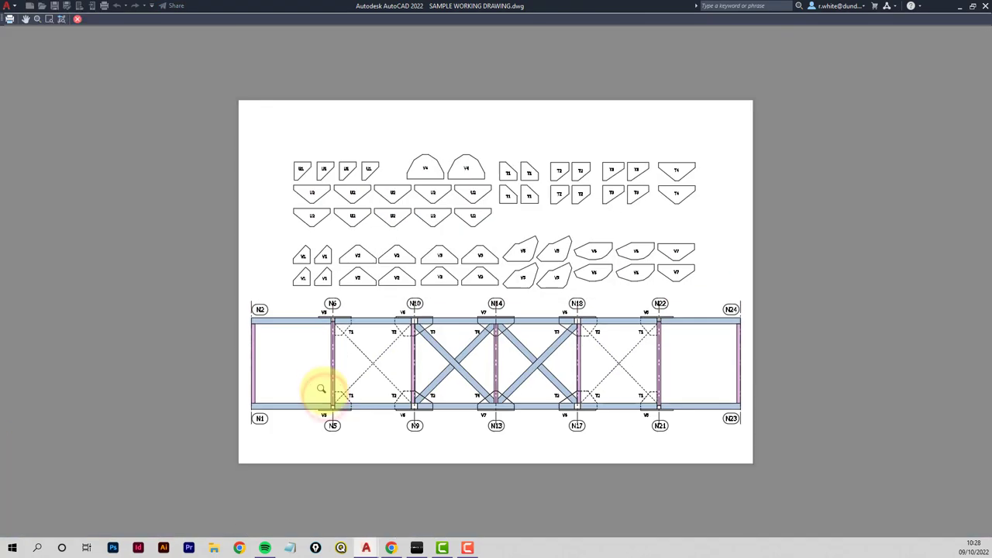
pyautogui.scroll(8, 455, 286)
pyautogui.scroll(-8, 454, 289)
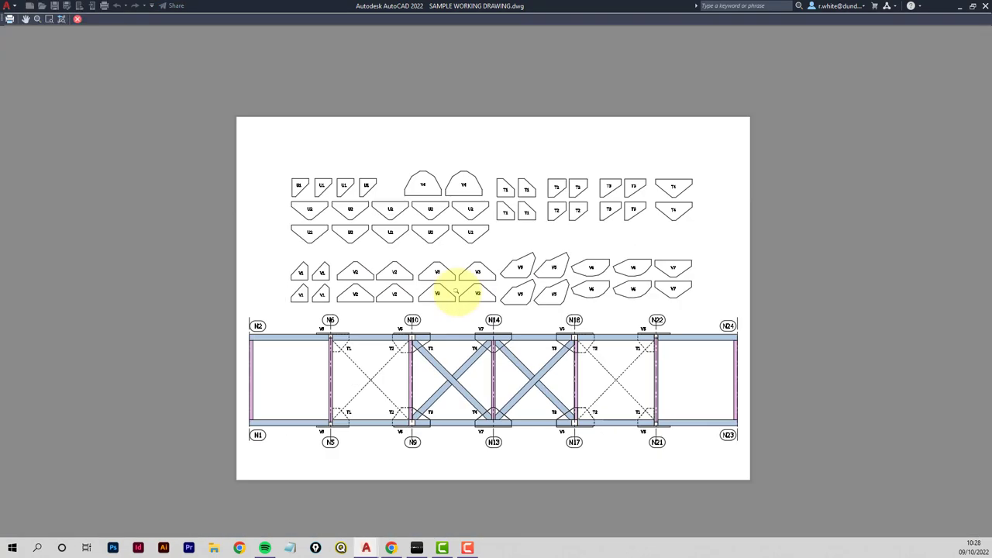
pyautogui.rightClick(455, 269)
pyautogui.click(484, 289)
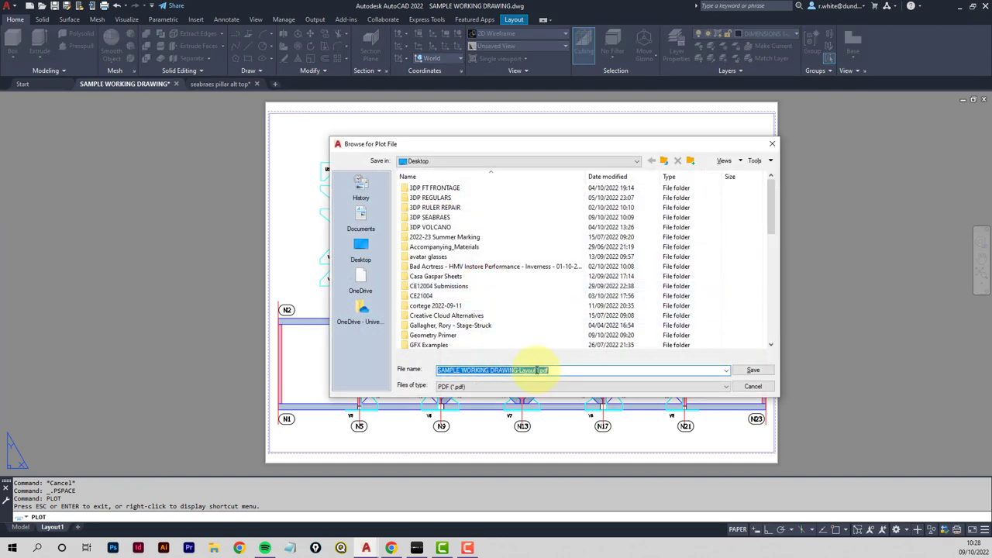
# Save the plot to the Desktop as "upper plan and gusset plates.pdf" and close the resulting PDF in Acrobat.
pyautogui.write('upper plan and gusset plates')
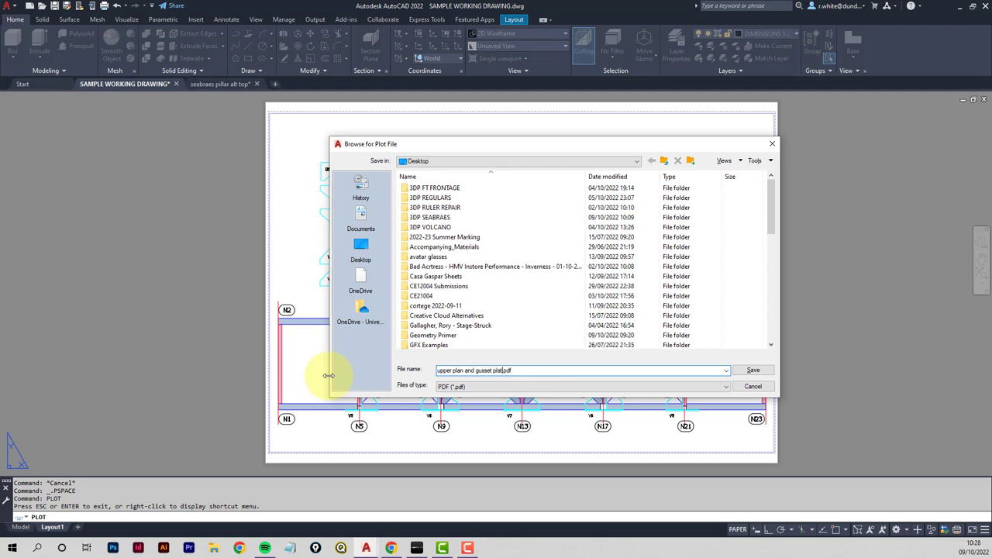
pyautogui.click(746, 371)
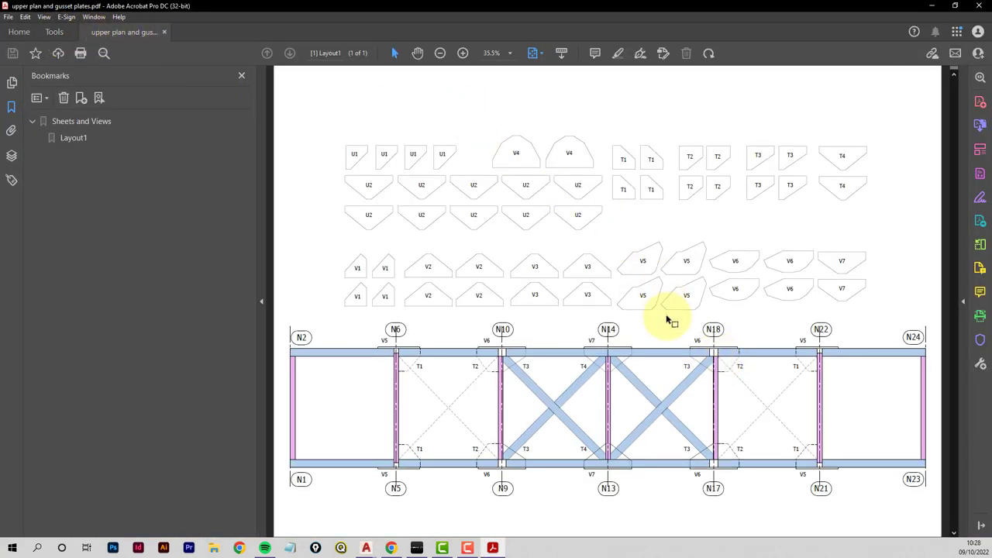
pyautogui.click(984, 7)
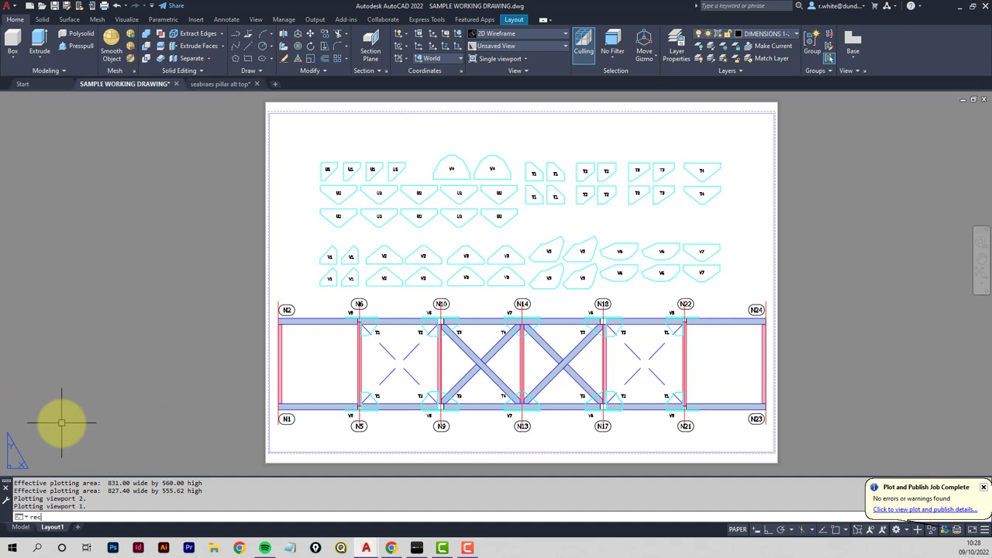
# Draw a 410 by 297 rectangle in paper space, with its first corner beside the lower left of the sheet.
pyautogui.press('Return')
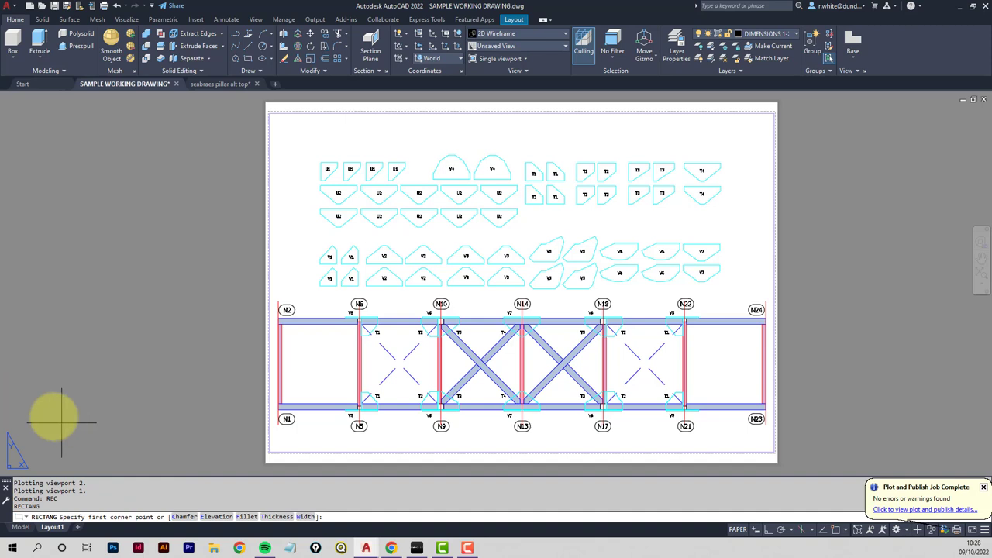
pyautogui.click(52, 420)
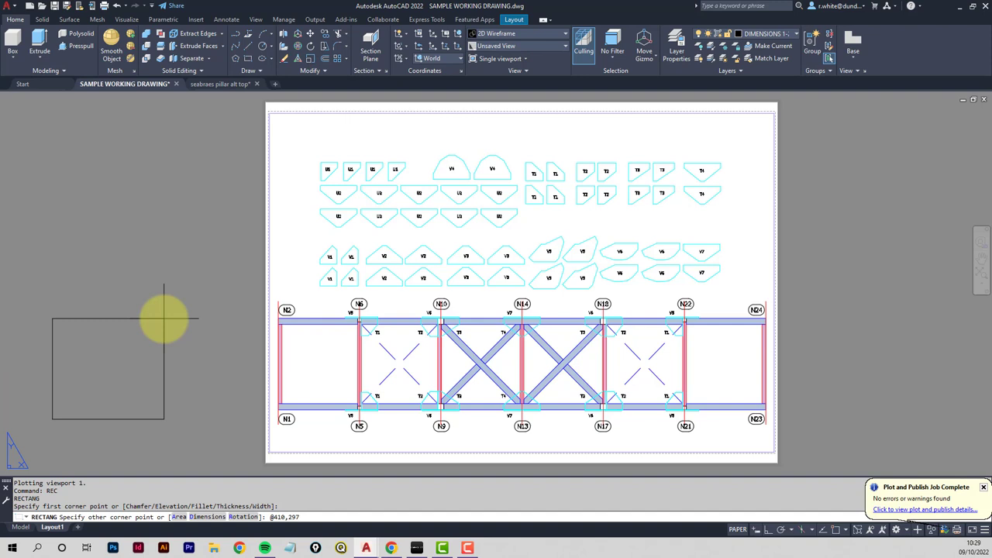
pyautogui.press('Return')
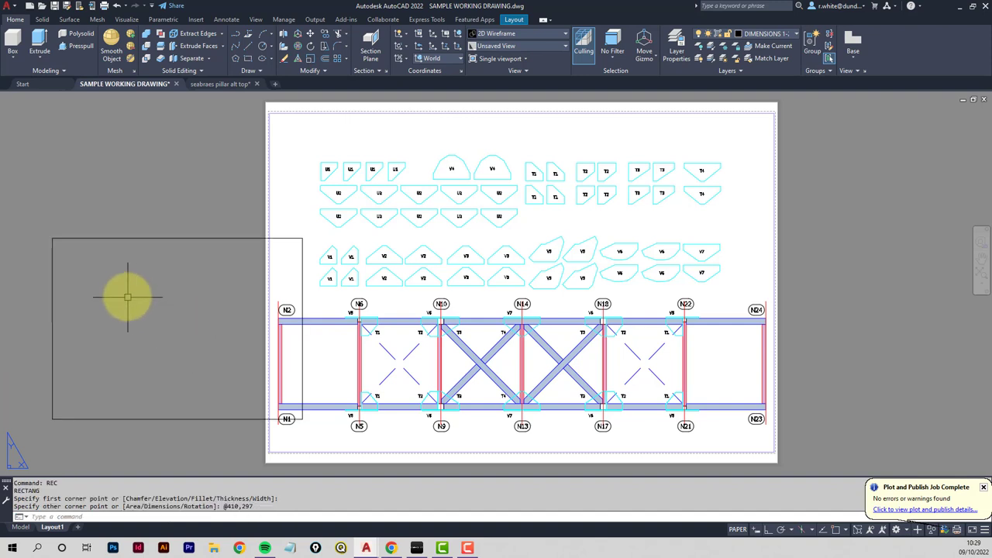
# Move the rectangle to frame the left end of the upper plan from N2 past N10, overhanging the sheet's left edge.
pyautogui.write('m')
pyautogui.press('Return')
pyautogui.click(96, 236)
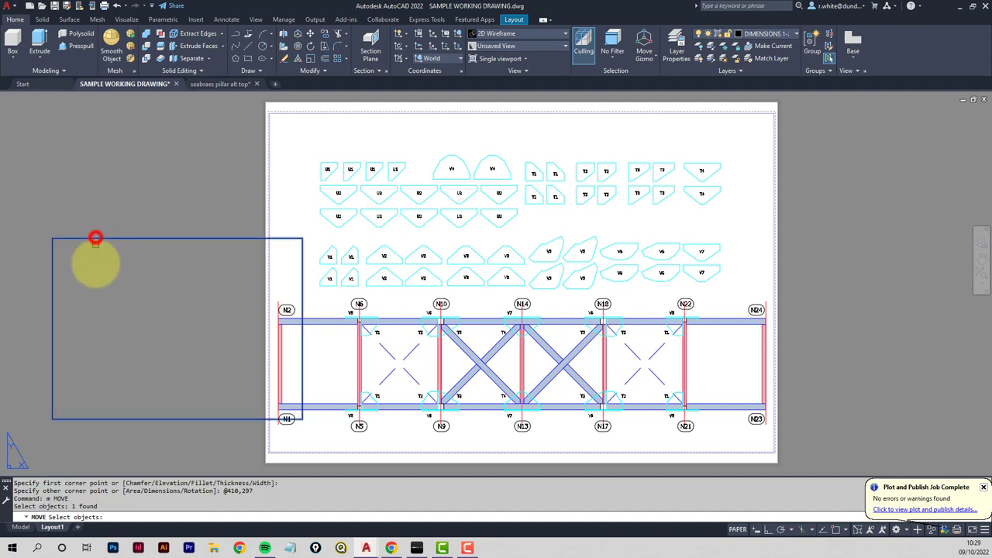
pyautogui.press('Return')
pyautogui.click(94, 275)
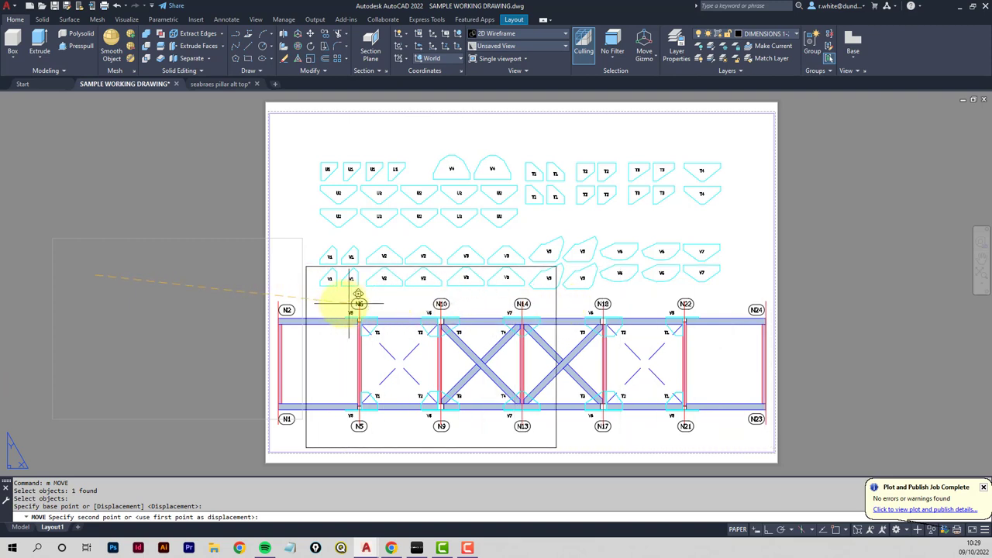
pyautogui.click(284, 304)
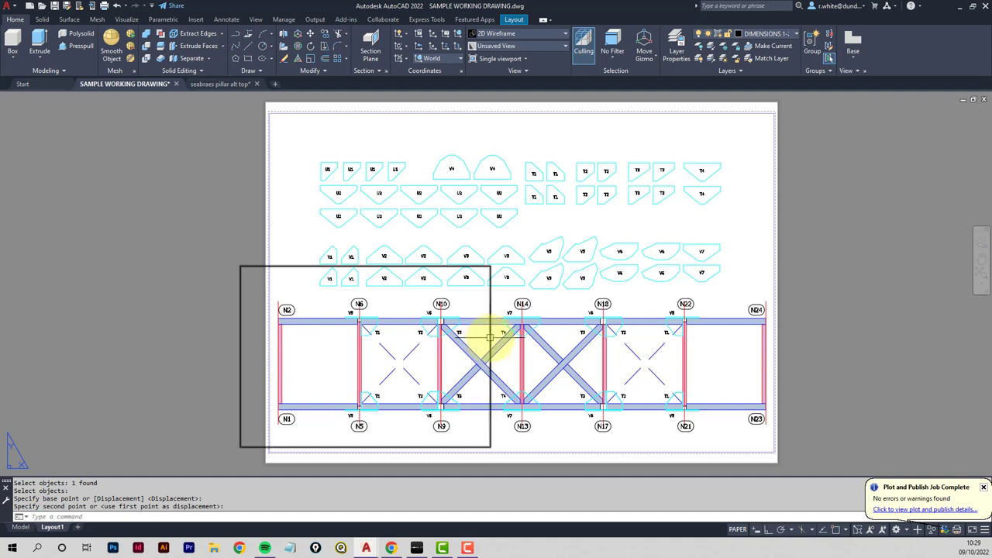
pyautogui.write('m')
pyautogui.press('Return')
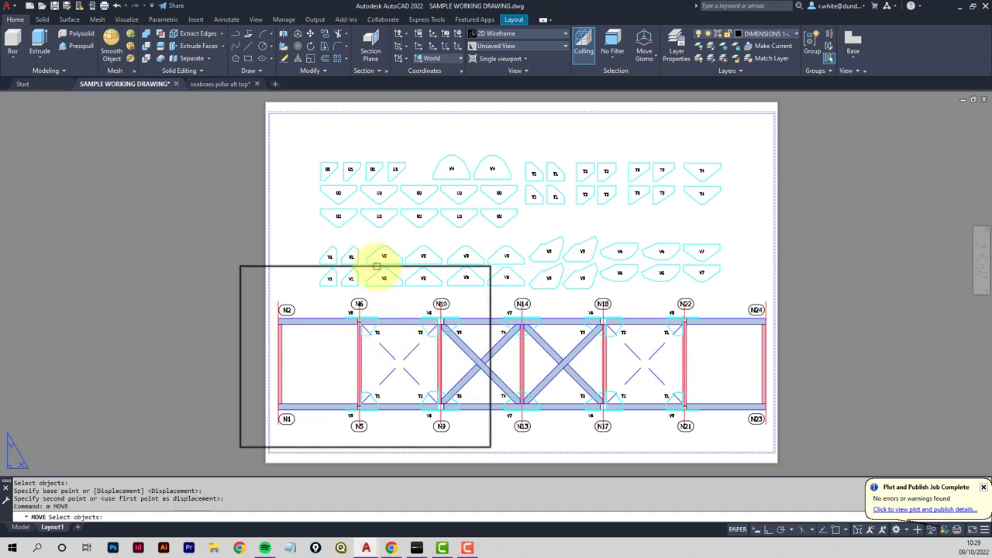
pyautogui.click(377, 267)
pyautogui.press('Return')
pyautogui.click(164, 311)
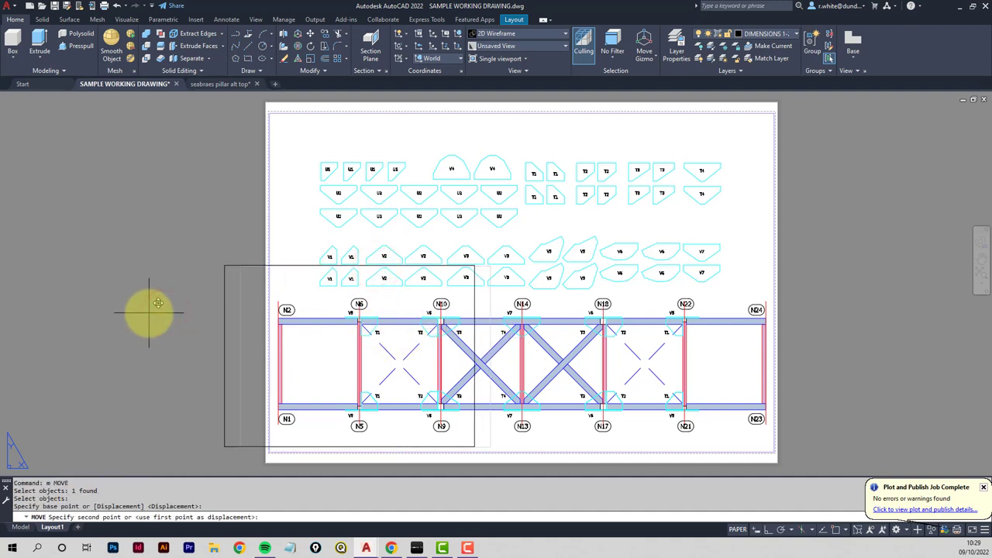
pyautogui.click(149, 314)
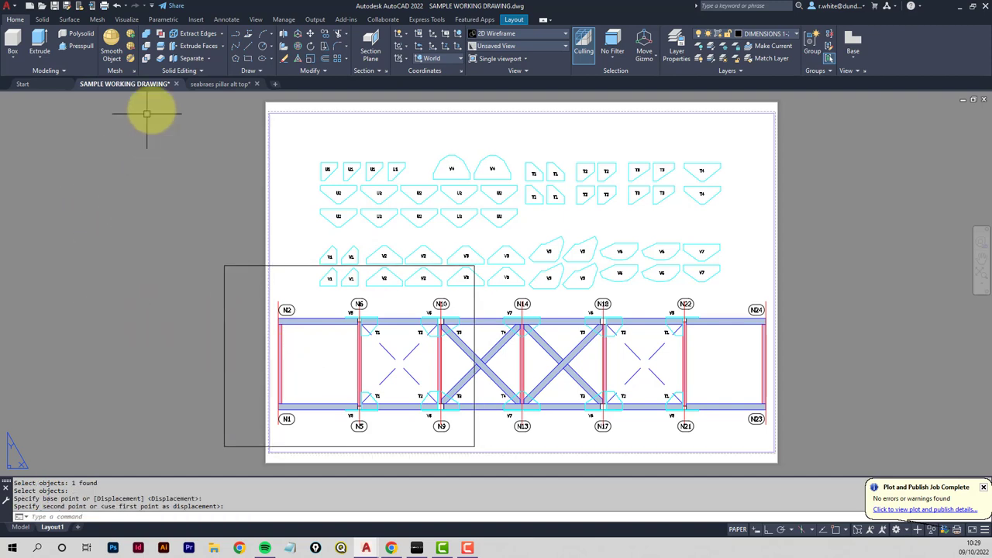
# Copy the rectangle twice horizontally with ortho on so three overlapping frames span the whole upper plan.
pyautogui.click(326, 33)
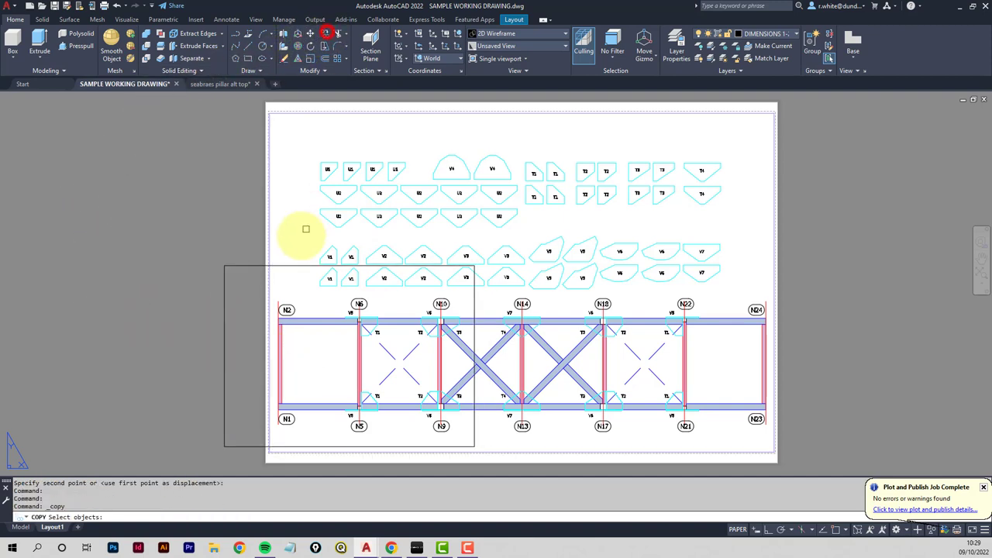
pyautogui.click(247, 267)
pyautogui.press('Return')
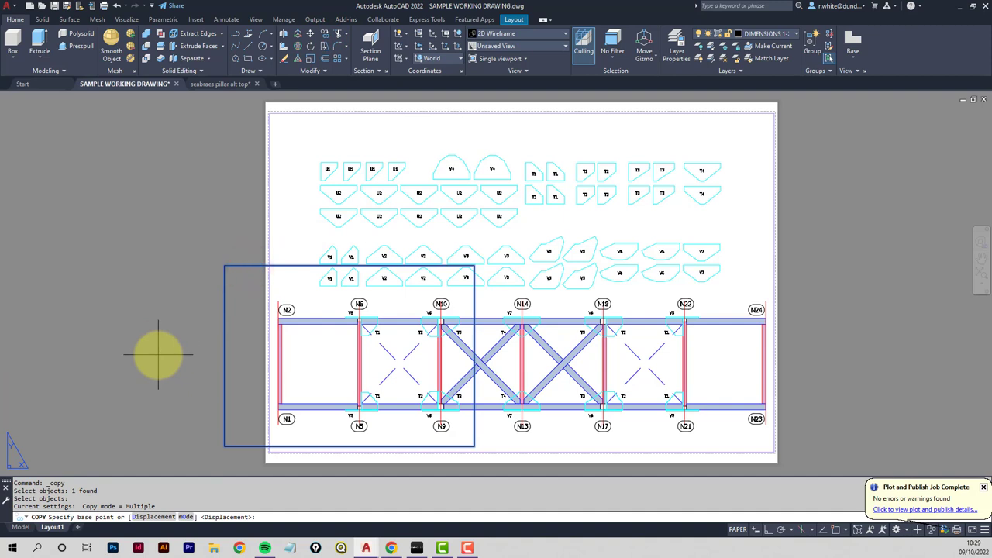
pyautogui.click(159, 355)
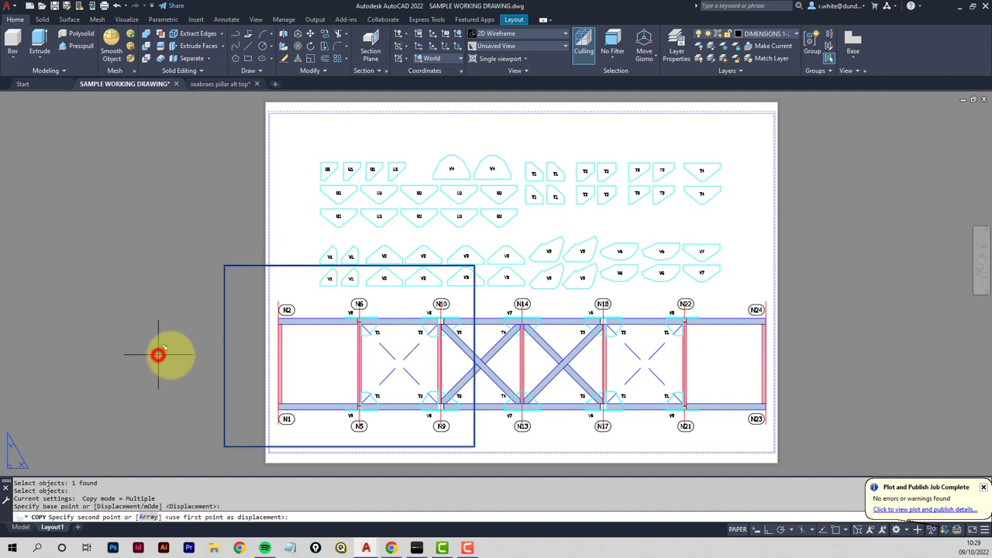
pyautogui.click(768, 530)
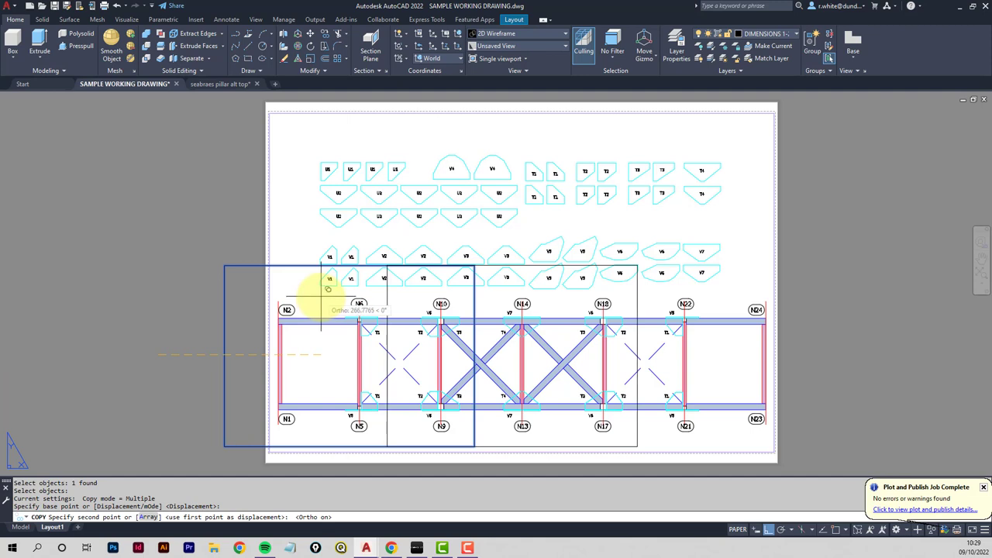
pyautogui.click(321, 295)
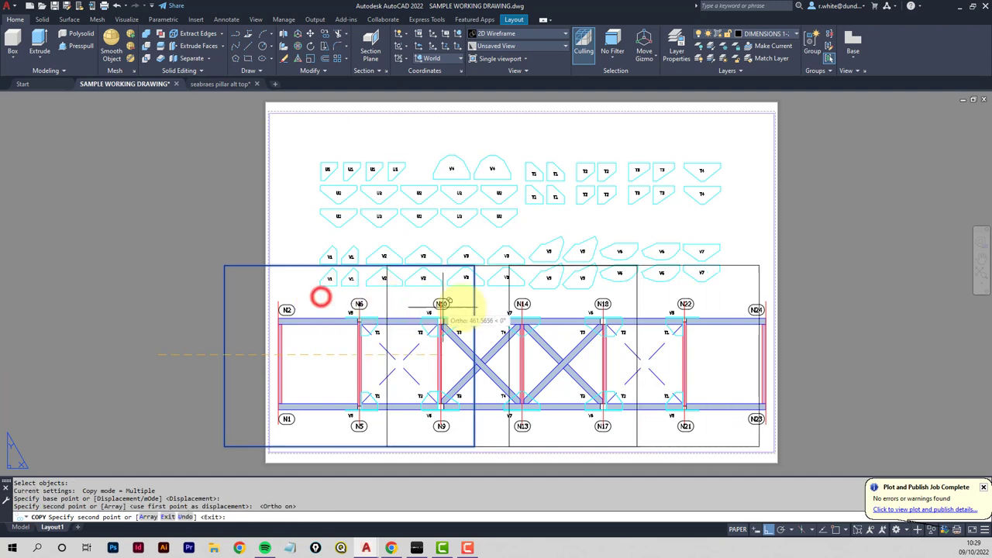
pyautogui.click(490, 303)
pyautogui.press('Return')
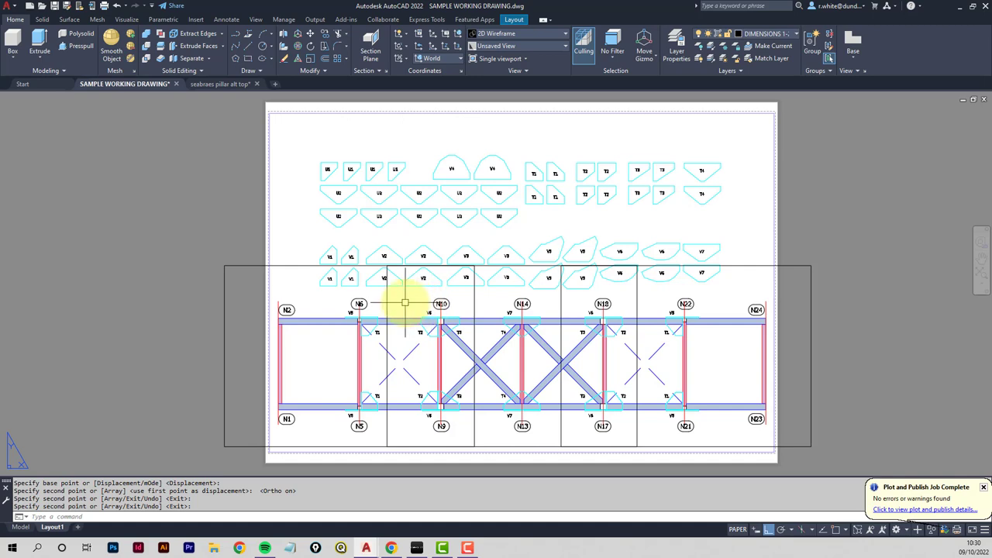
# Draw a small circle above the plan between N6 and N10, inside the overlap of the first two frames.
pyautogui.press('Return')
pyautogui.scroll(2, 405, 302)
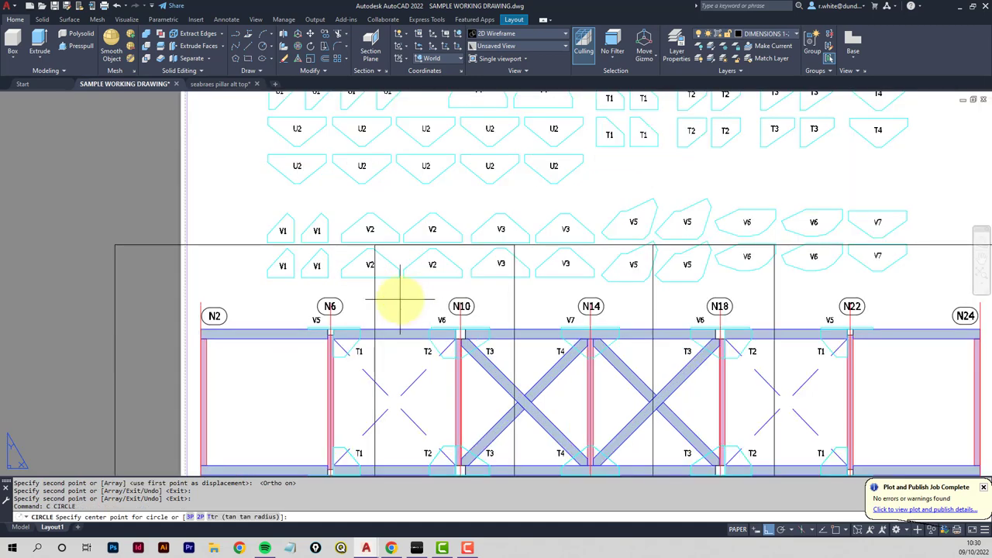
pyautogui.click(400, 301)
pyautogui.click(406, 299)
pyautogui.press('Return')
pyautogui.write('cp')
pyautogui.press('Return')
pyautogui.press('Escape')
pyautogui.press('Escape')
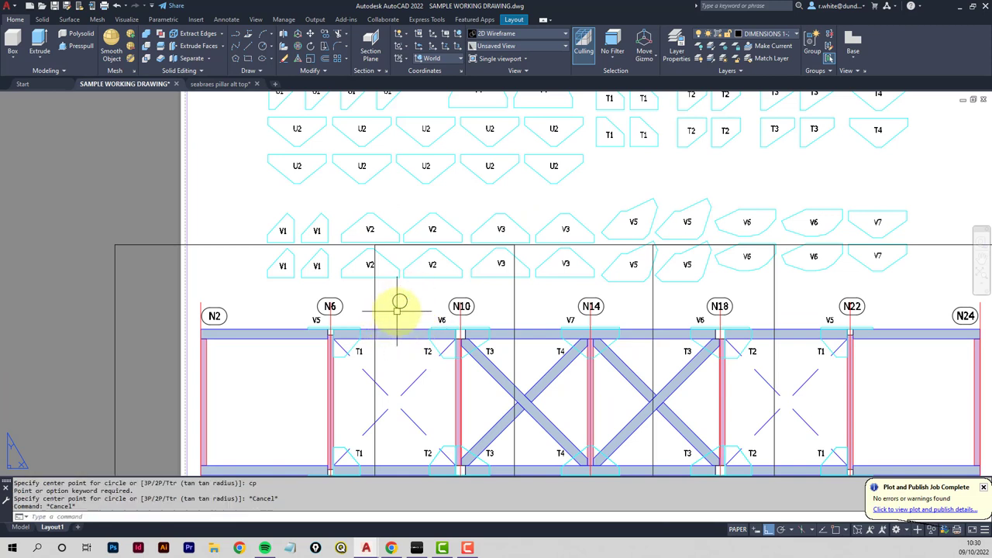
# Copy the circle horizontally to four more positions above the plan, so both frame overlaps and the stretches either side of N14 have marks.
pyautogui.write('cond p')
pyautogui.press('Return')
pyautogui.click(399, 303)
pyautogui.press('Return')
pyautogui.click(393, 316)
pyautogui.click(537, 315)
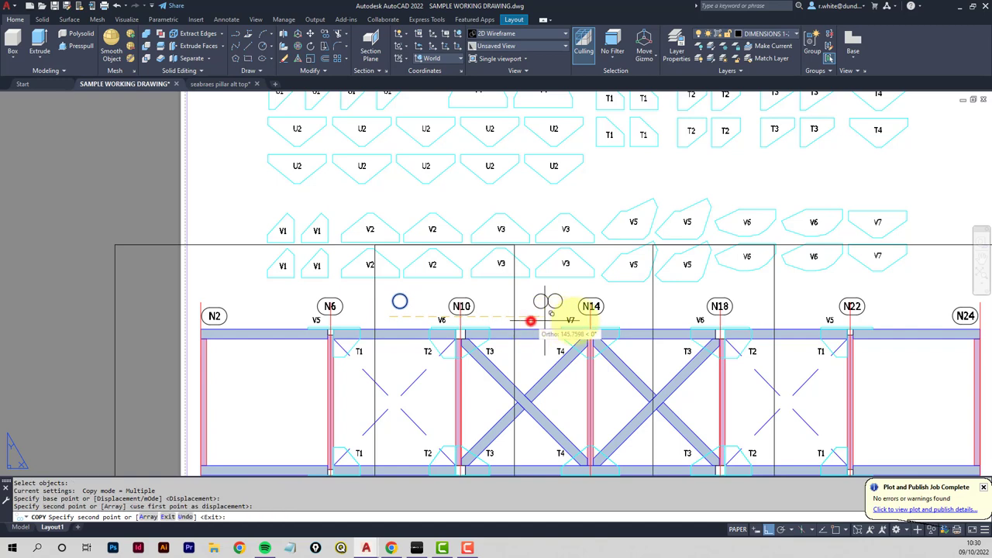
pyautogui.click(628, 314)
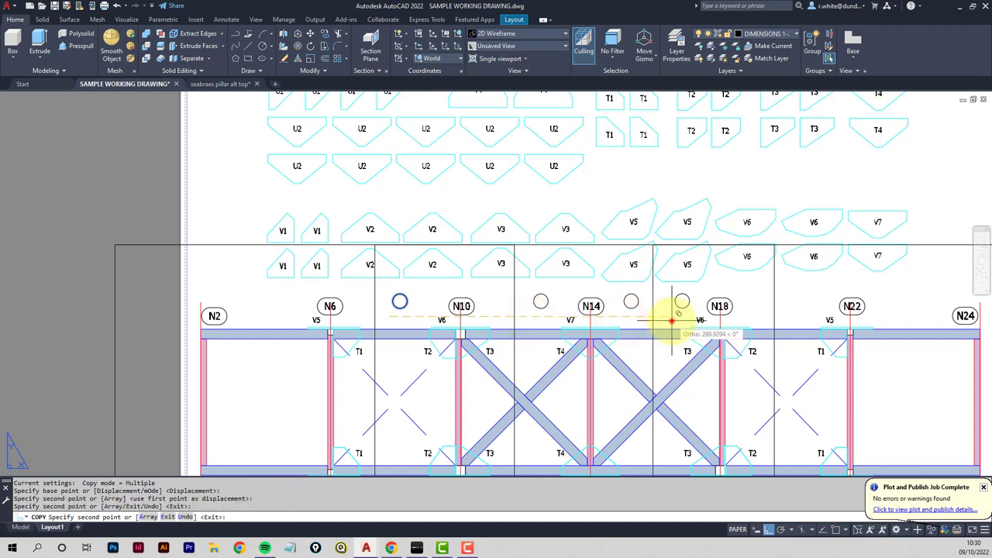
pyautogui.click(671, 320)
pyautogui.click(740, 319)
pyautogui.middleClick(740, 320)
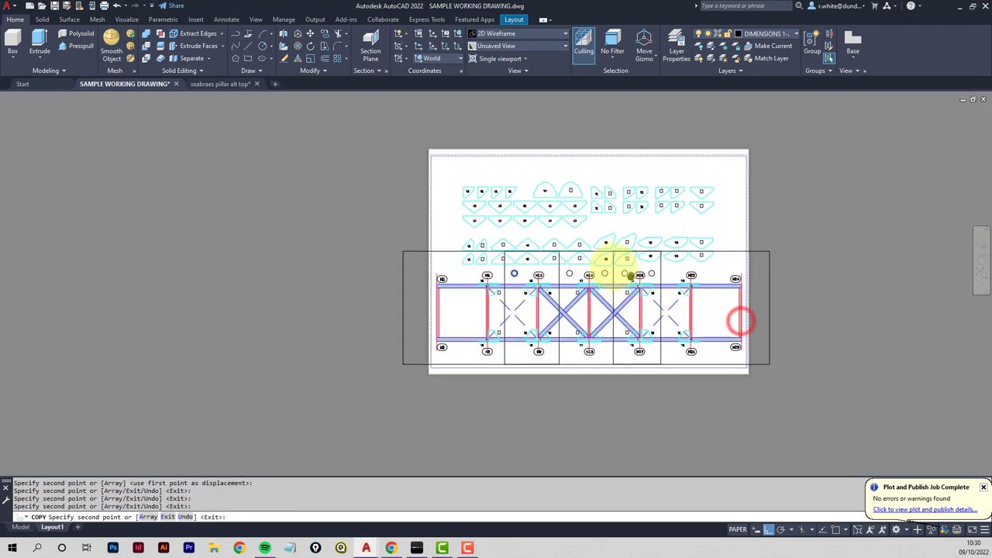
pyautogui.scroll(5, 628, 279)
pyautogui.press('Return')
# Copy all five circles straight down with ortho on, to a matching row below the plan level with N9, N13 and N17.
pyautogui.write('cp')
pyautogui.press('Return')
pyautogui.click(649, 242)
pyautogui.click(584, 241)
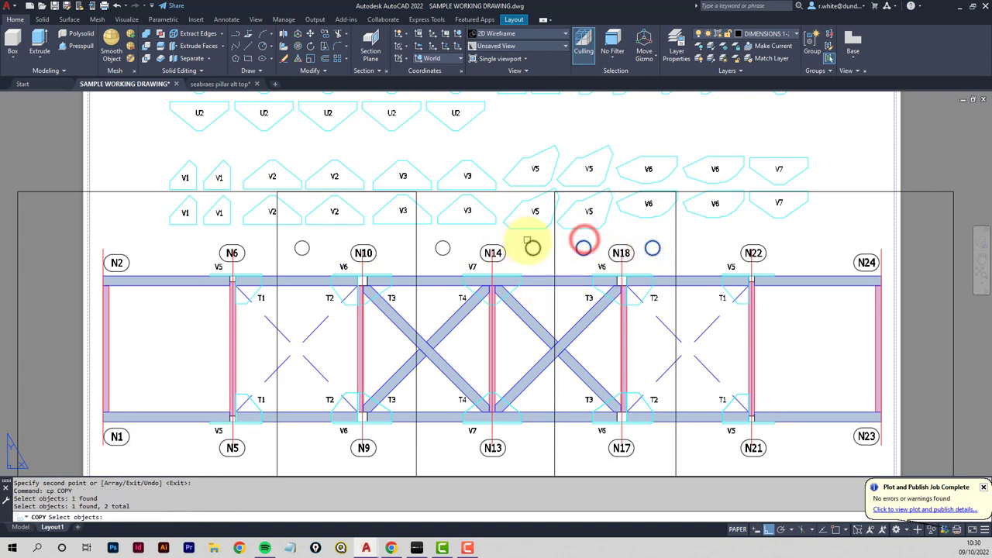
pyautogui.click(532, 246)
pyautogui.click(443, 246)
pyautogui.click(302, 247)
pyautogui.press('Return')
pyautogui.click(362, 217)
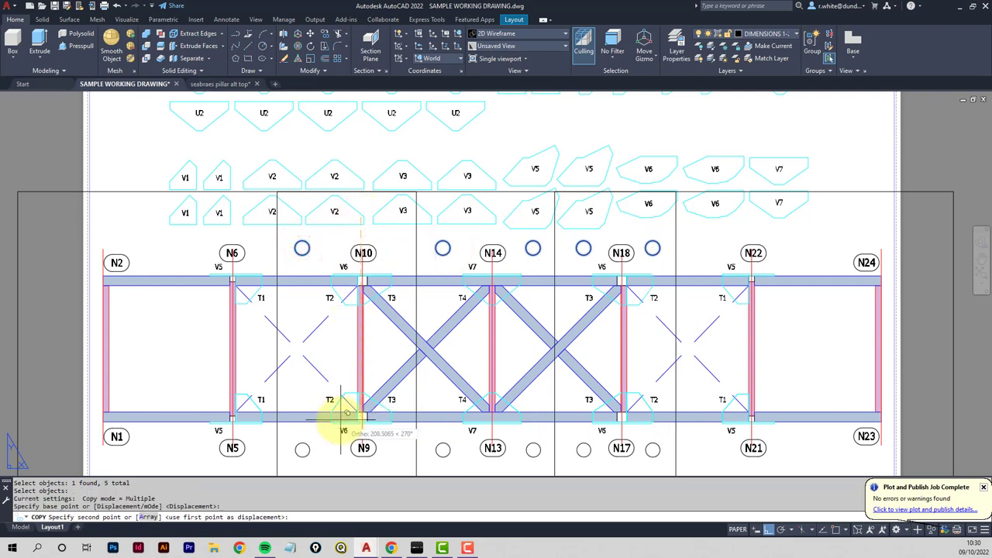
pyautogui.click(344, 413)
pyautogui.press('Return')
# Turn on object snap so the frame corners can be picked exactly.
pyautogui.scroll(-4, 354, 410)
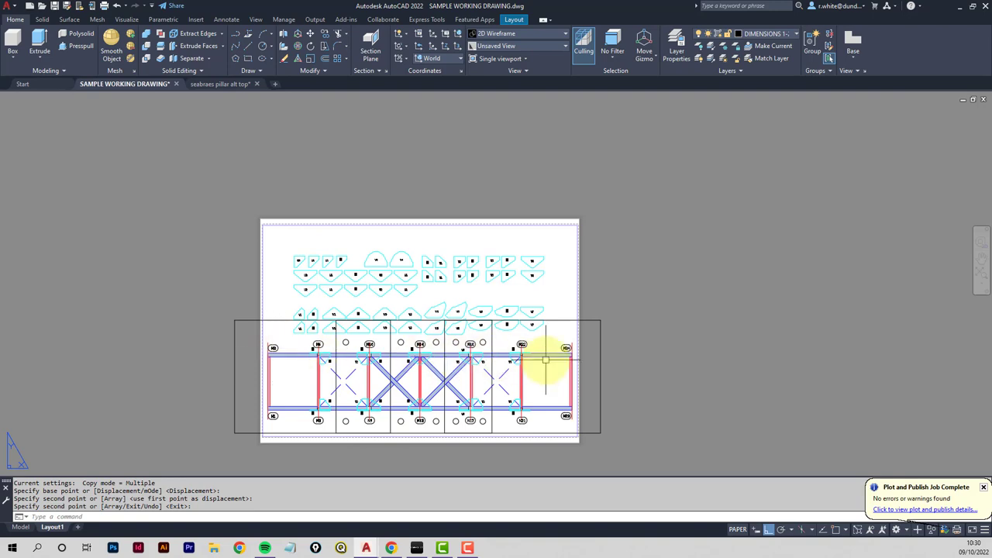
pyautogui.scroll(3, 392, 387)
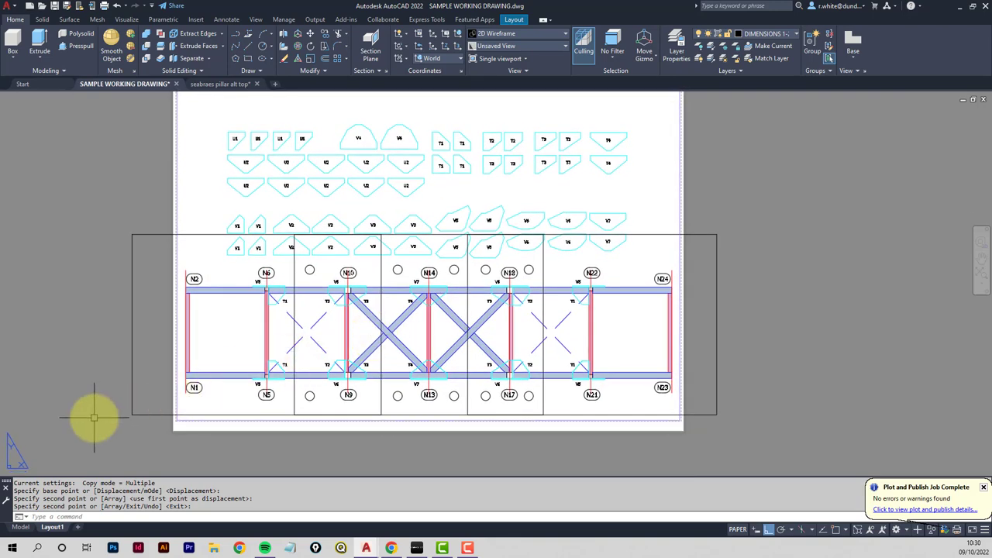
pyautogui.moveTo(94, 417); pyautogui.dragTo(150, 398, button='middle')
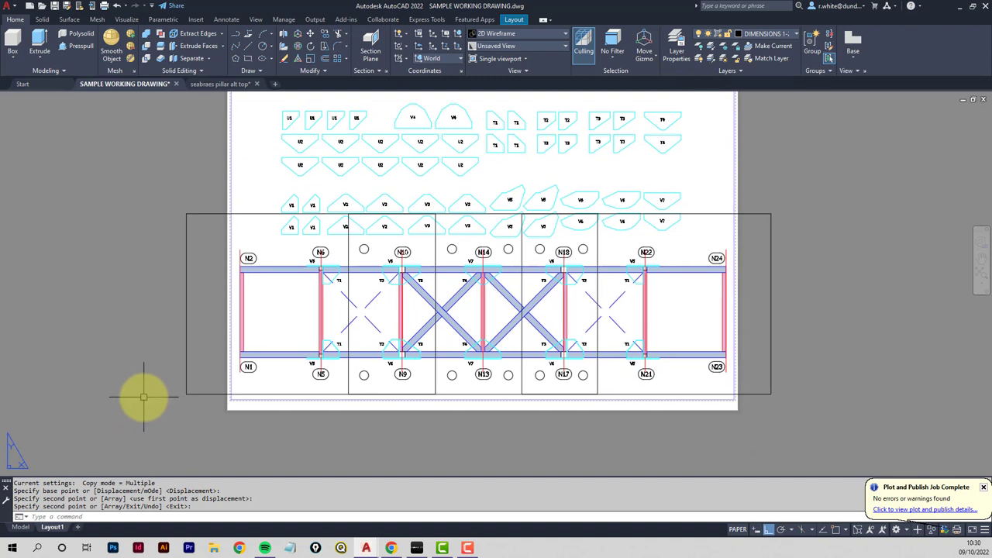
pyautogui.click(837, 531)
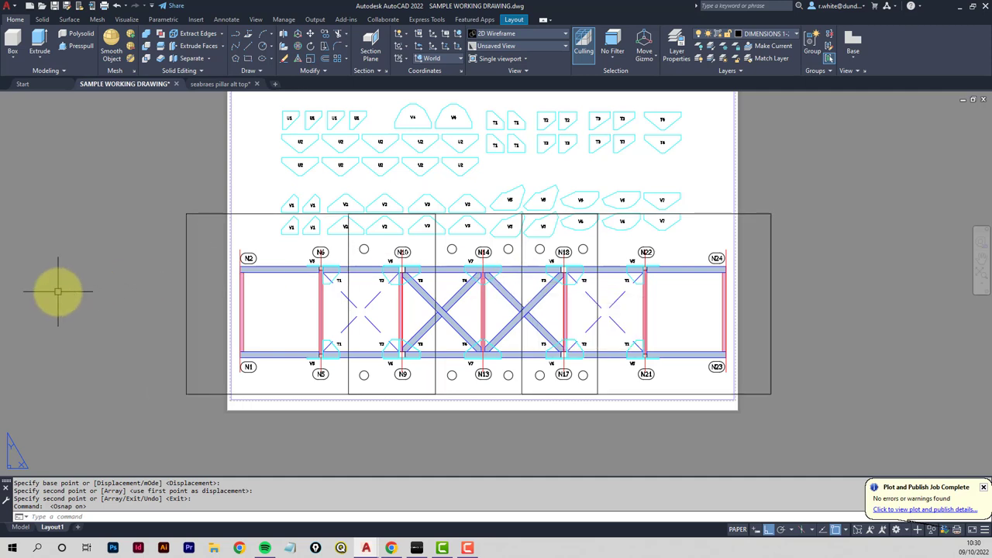
pyautogui.press('Escape')
pyautogui.press('Escape')
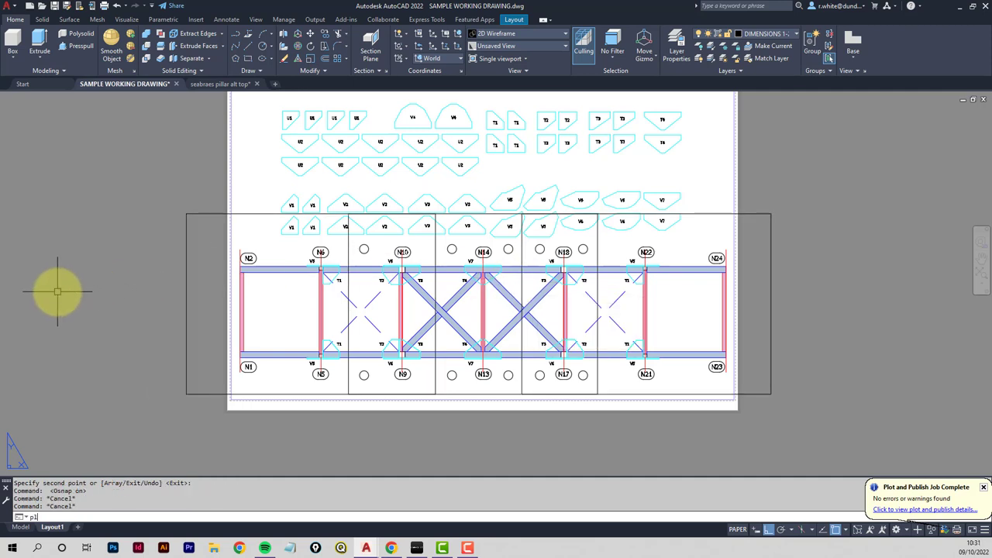
pyautogui.press('BackSpace')
pyautogui.press('BackSpace')
pyautogui.press('BackSpace')
pyautogui.press('BackSpace')
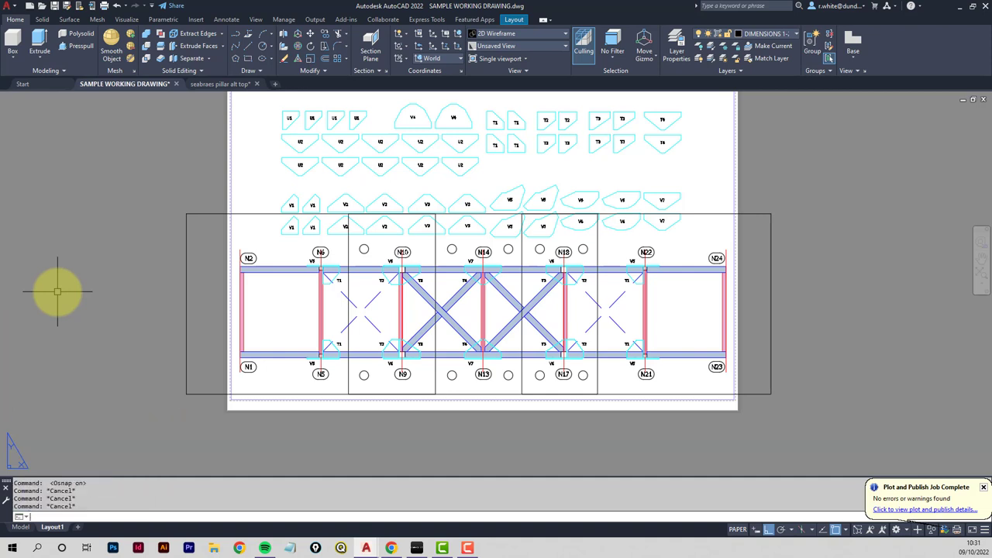
# Modify Layout1's page setup to use the paper size ISO A3 (420.00 x 297.00 MM).
pyautogui.rightClick(53, 527)
pyautogui.click(108, 450)
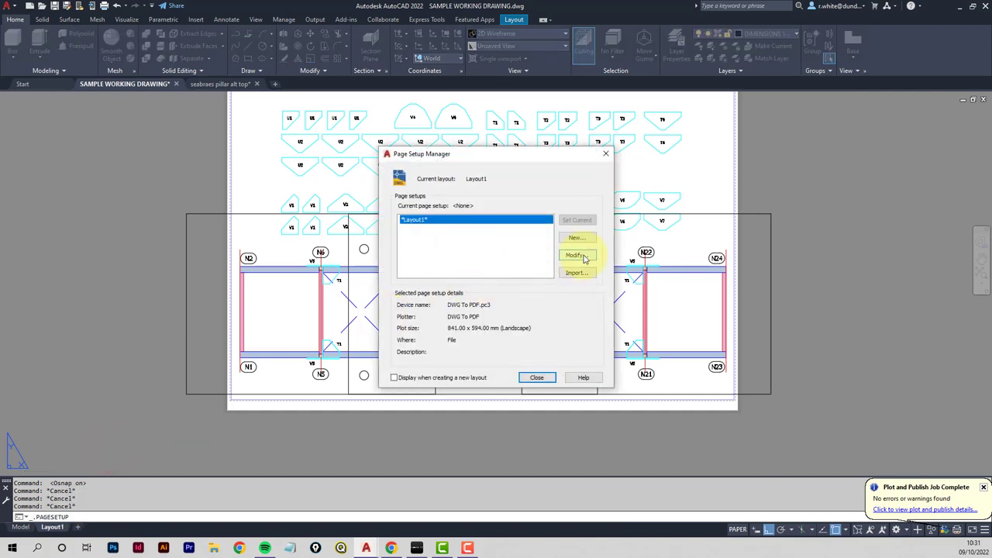
pyautogui.click(583, 257)
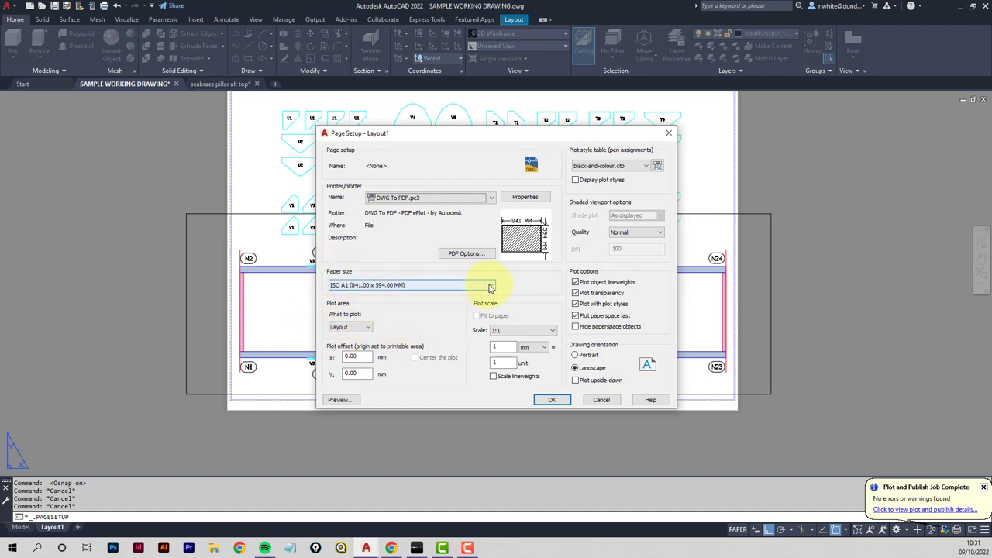
pyautogui.click(490, 288)
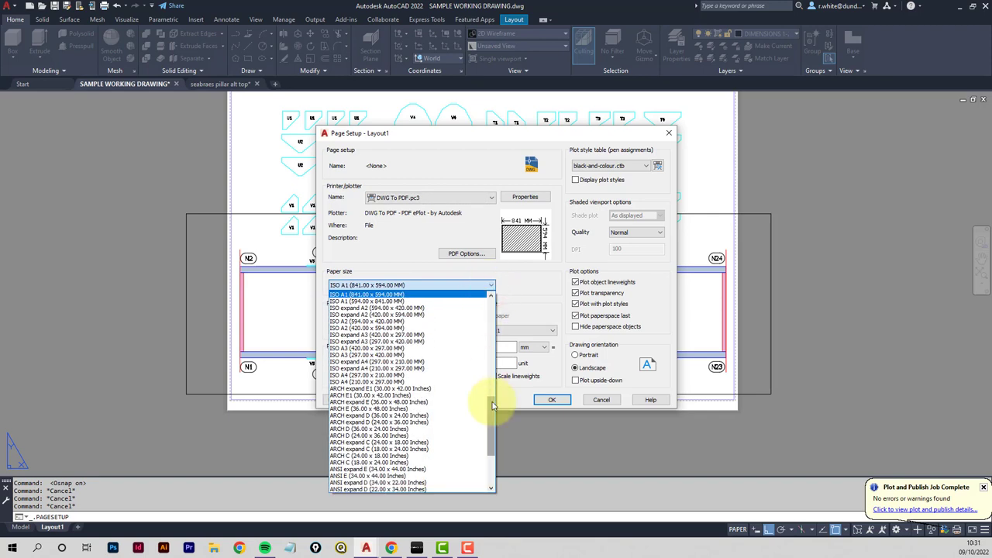
pyautogui.click(344, 350)
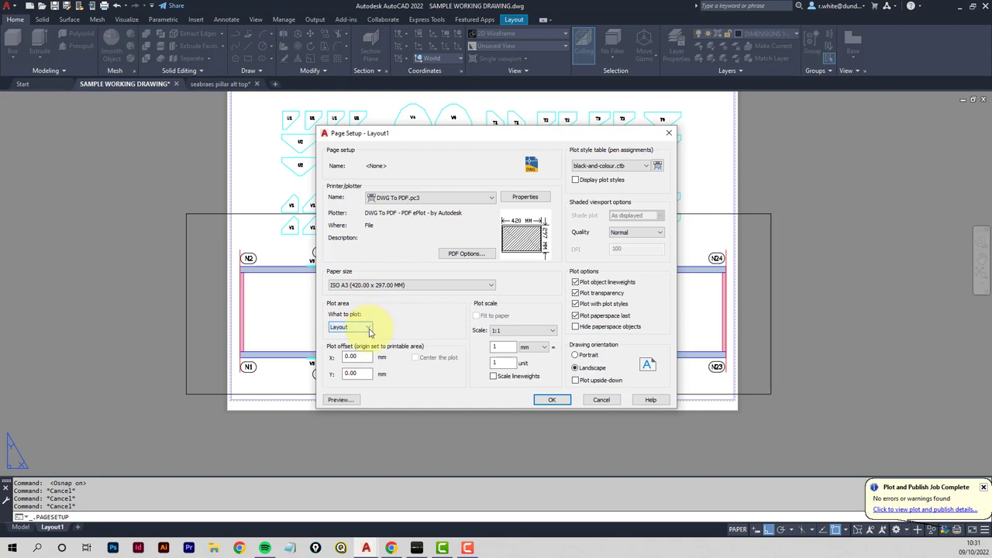
# Set the plot area to a window snapped to opposite corners of the first frame, covering N2 past N10.
pyautogui.click(369, 329)
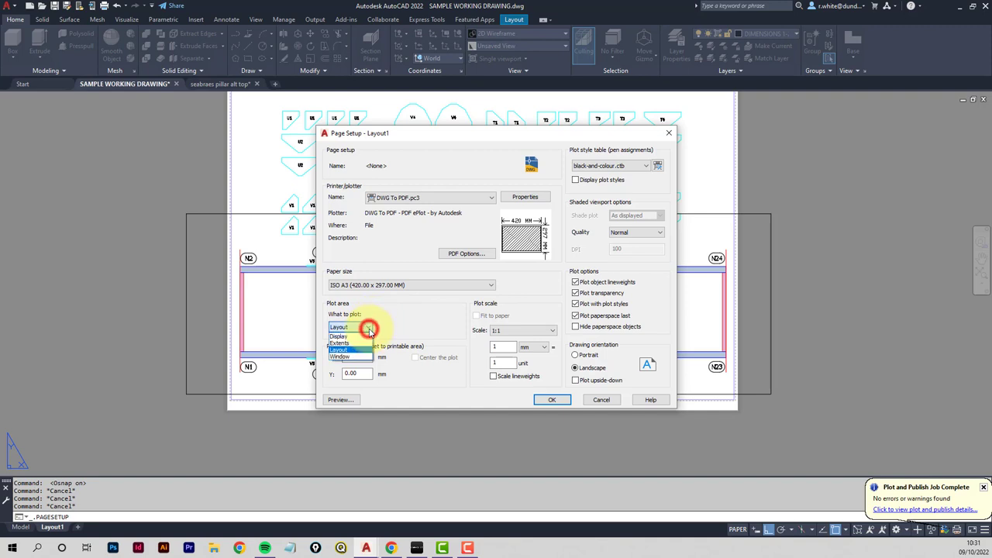
pyautogui.click(338, 357)
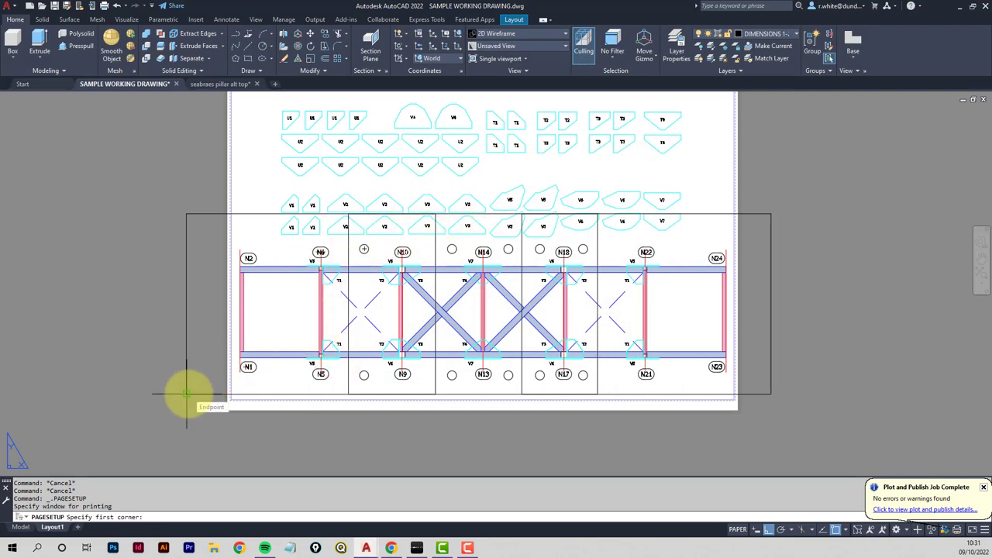
pyautogui.click(187, 214)
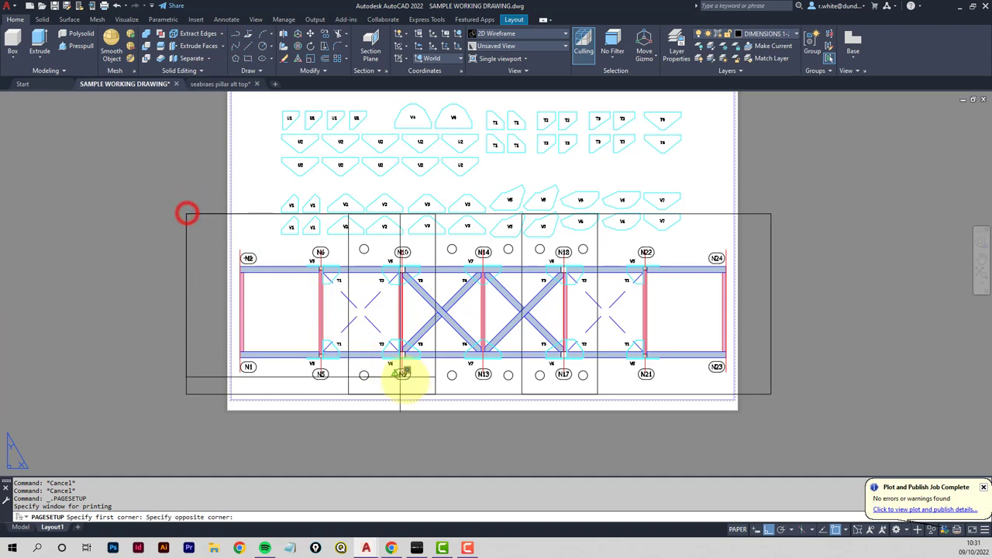
pyautogui.click(436, 394)
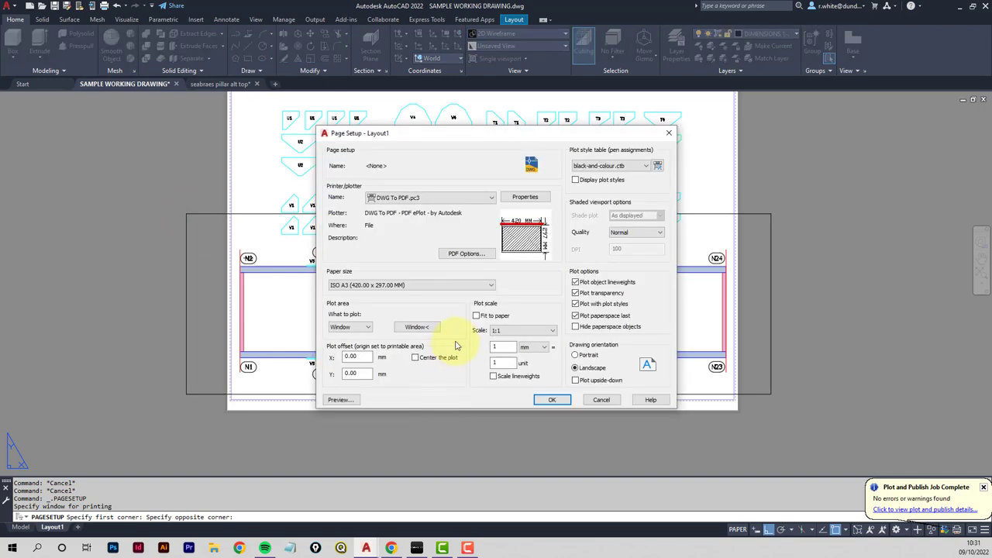
# Preview the first frame's A3 plot, then accept the modified page setup for Layout1.
pyautogui.click(339, 400)
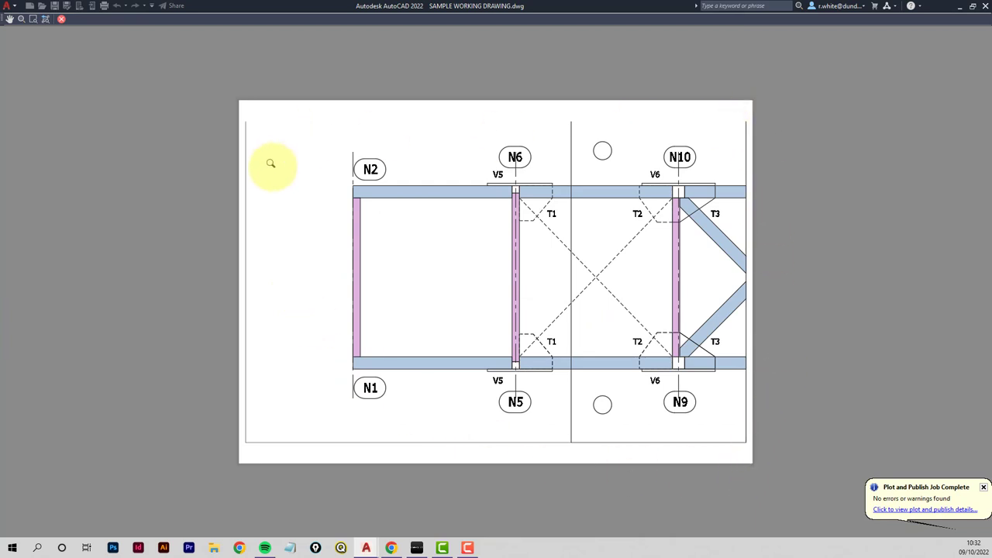
pyautogui.rightClick(283, 210)
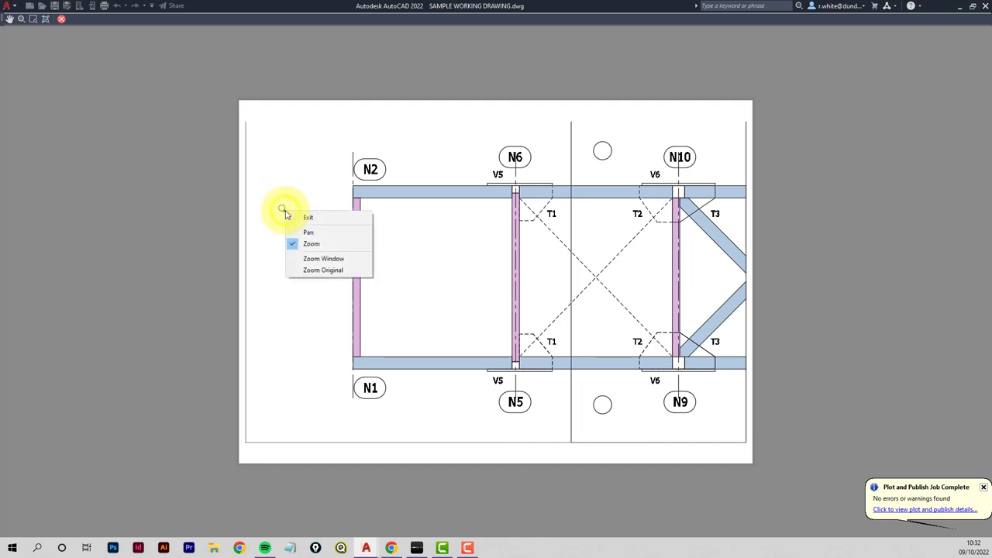
pyautogui.click(310, 217)
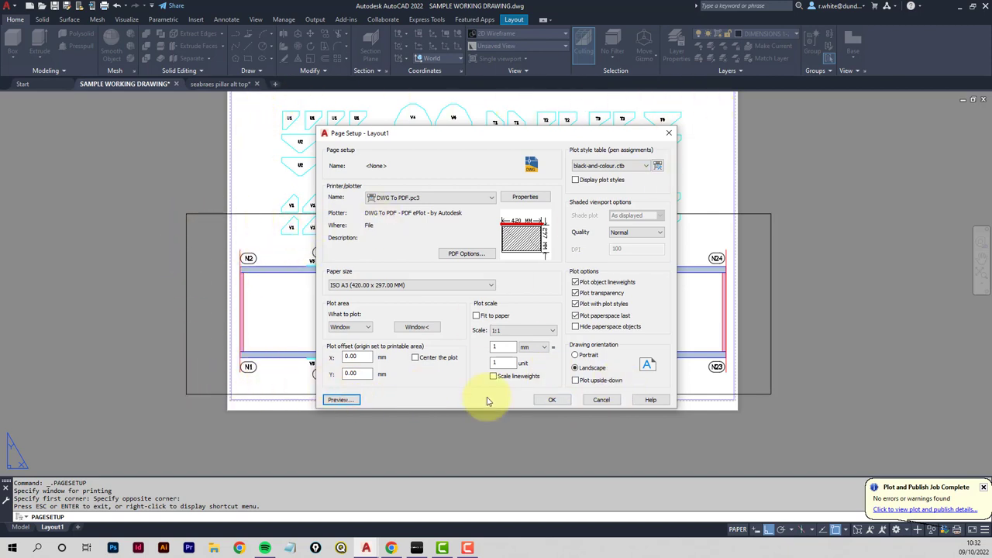
pyautogui.click(557, 400)
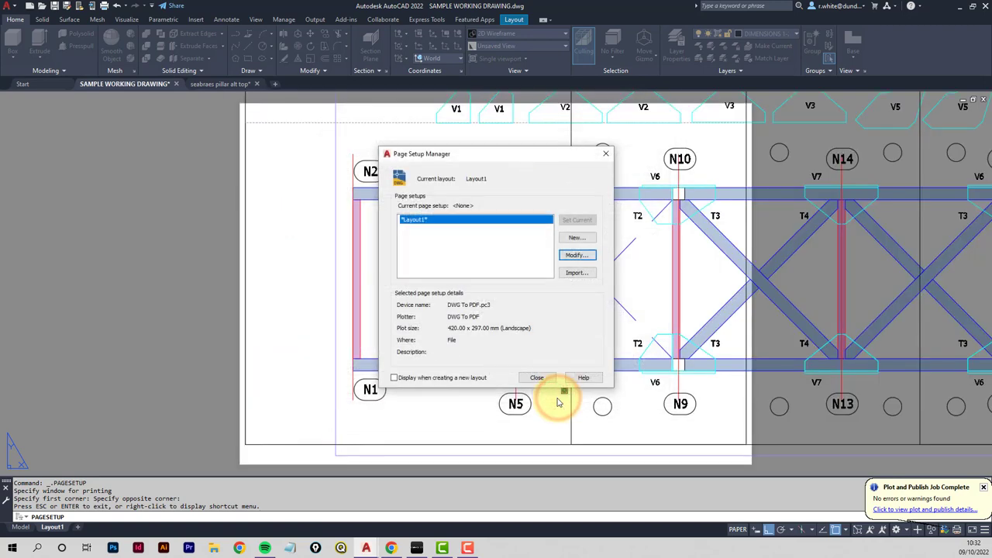
pyautogui.click(538, 377)
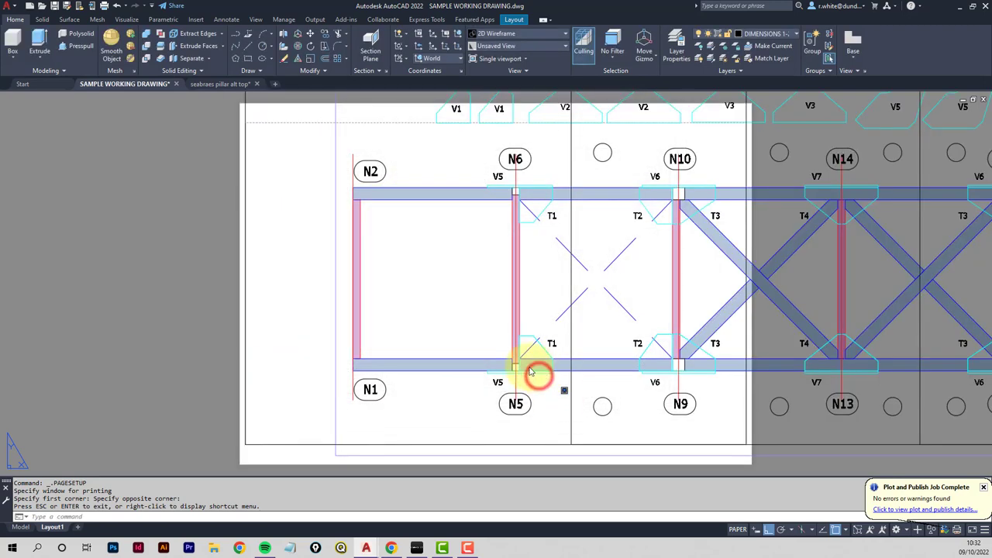
# Plot the first frame to a PDF named "upper plan part 1" on the Desktop, then close the resulting PDF.
pyautogui.scroll(-2, 154, 281)
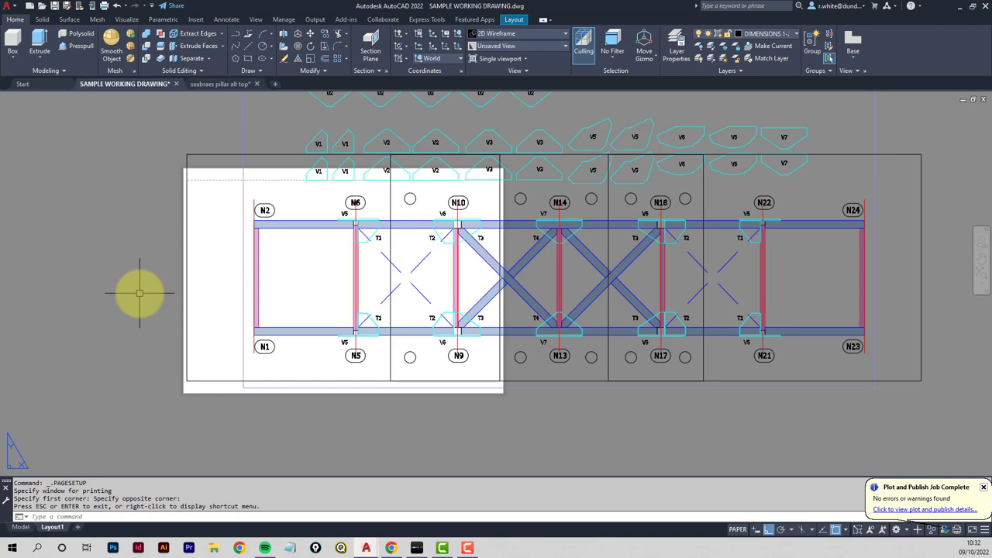
pyautogui.press('Return')
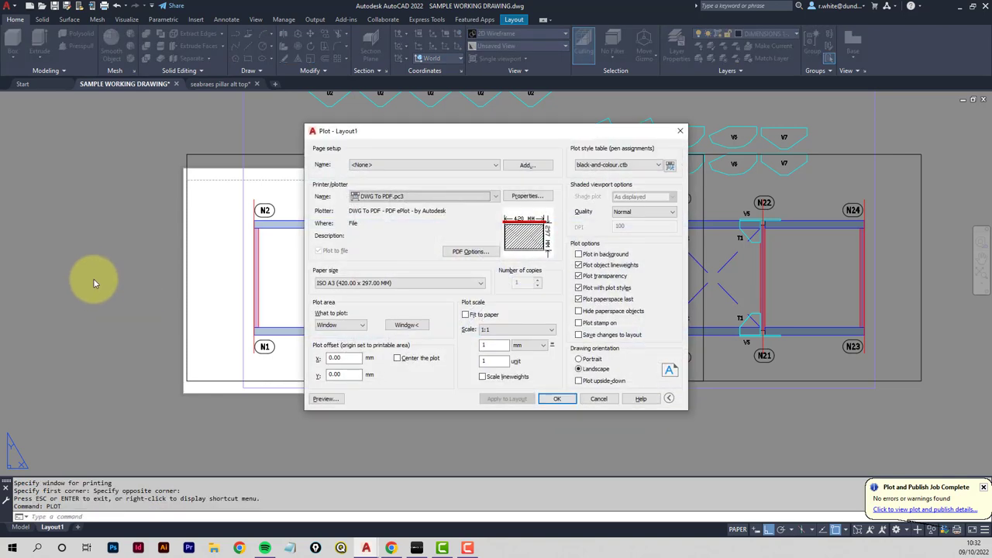
pyautogui.click(557, 398)
pyautogui.click(534, 370)
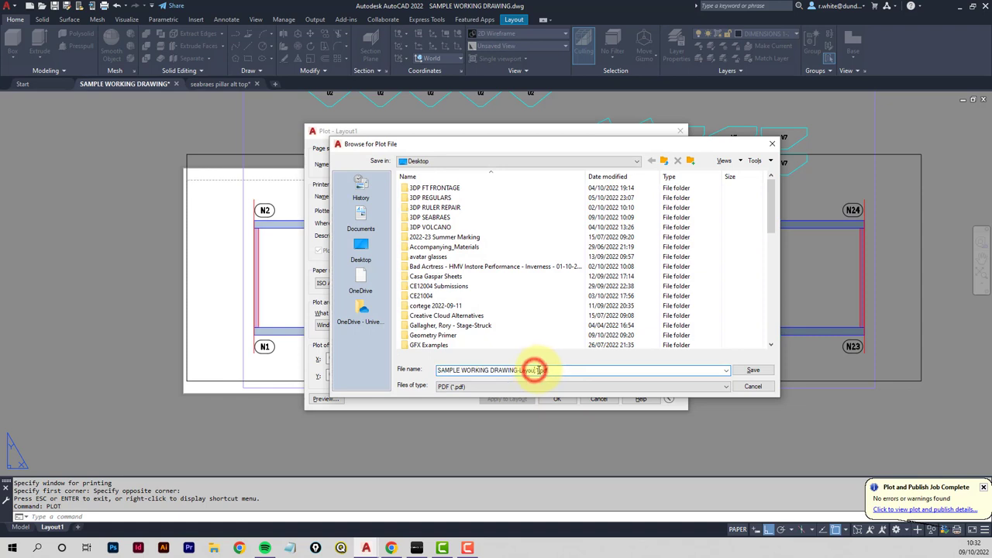
pyautogui.moveTo(538, 371); pyautogui.dragTo(288, 370)
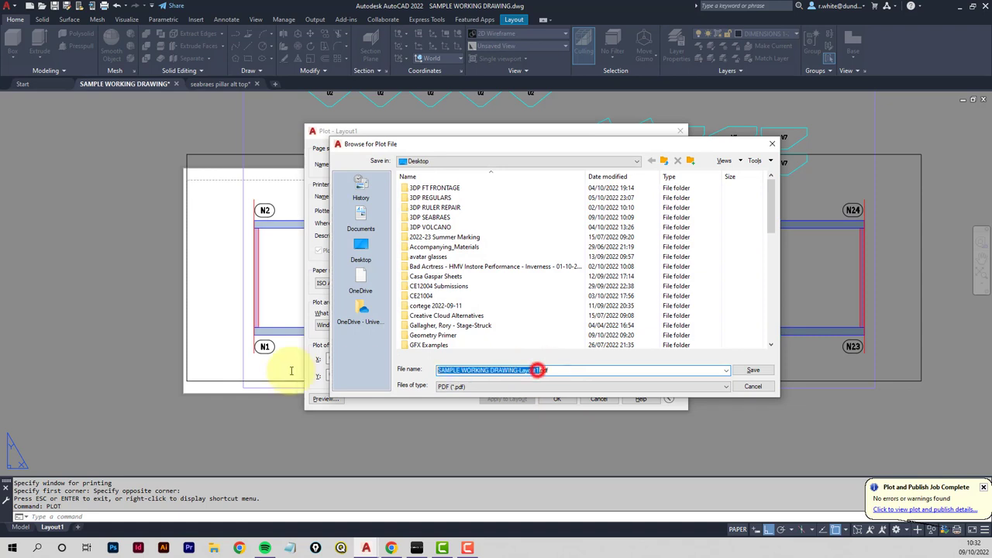
pyautogui.write('u')
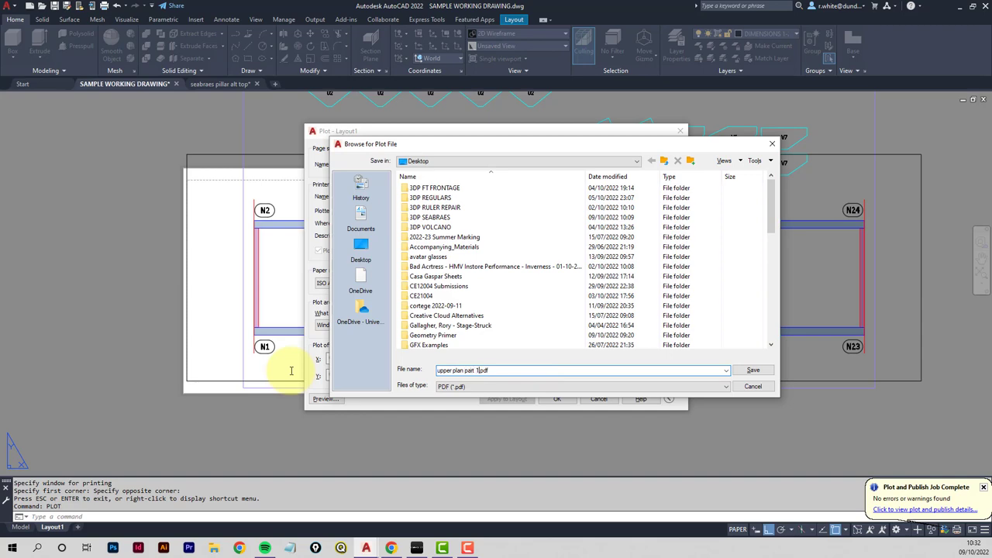
pyautogui.write('pper plan part 1')
pyautogui.click(756, 370)
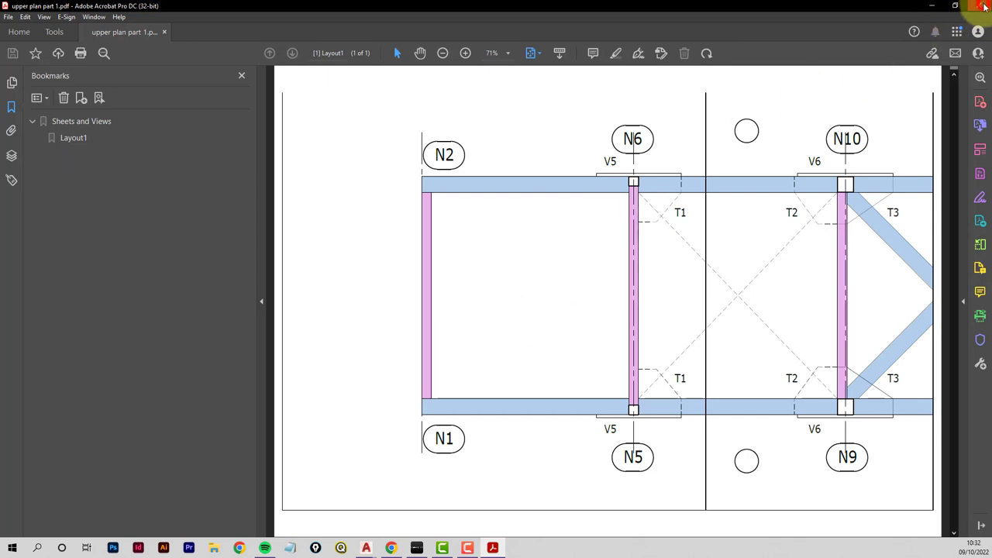
pyautogui.click(985, 7)
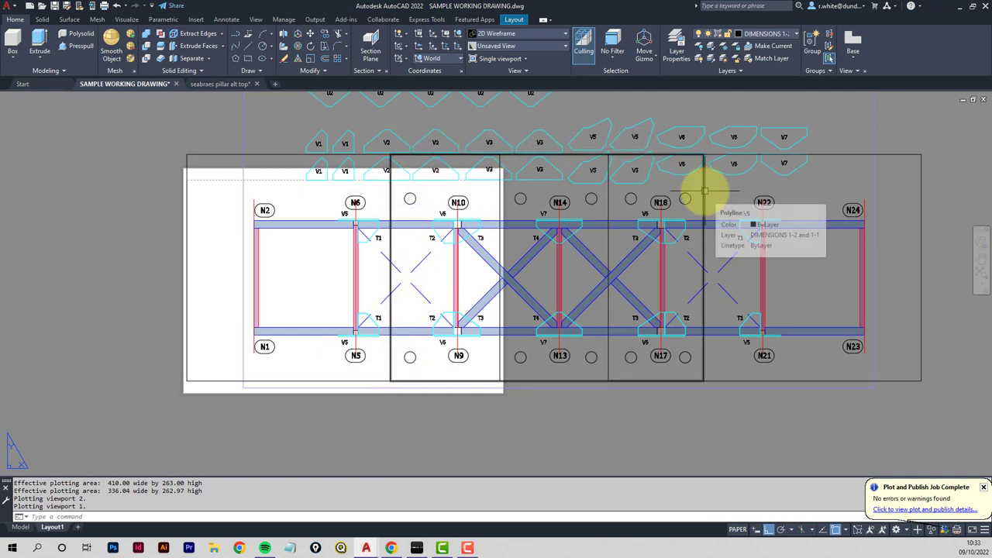
# Modify Layout1's page setup so the plot window snaps to opposite corners of the second frame, covering N10 to N18.
pyautogui.rightClick(51, 527)
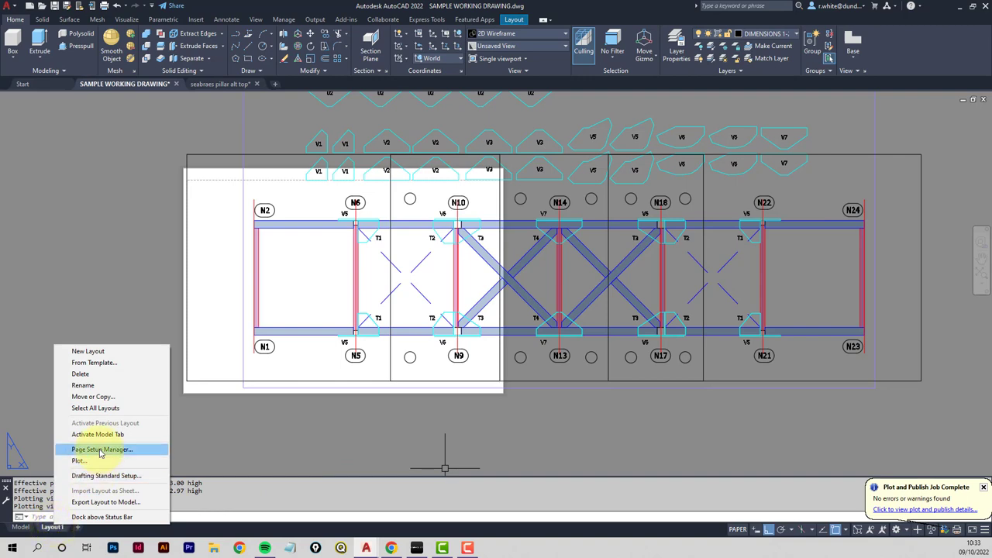
pyautogui.click(100, 450)
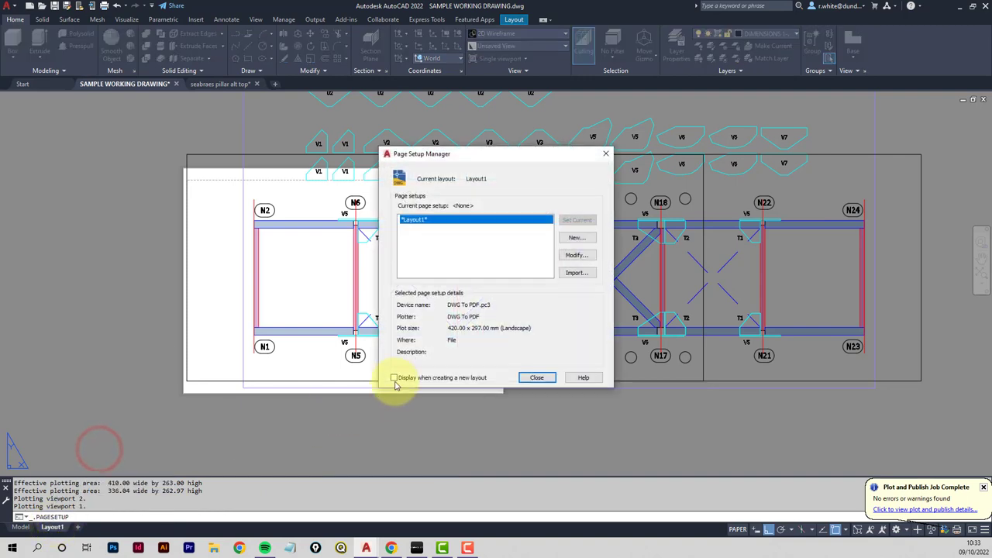
pyautogui.click(577, 256)
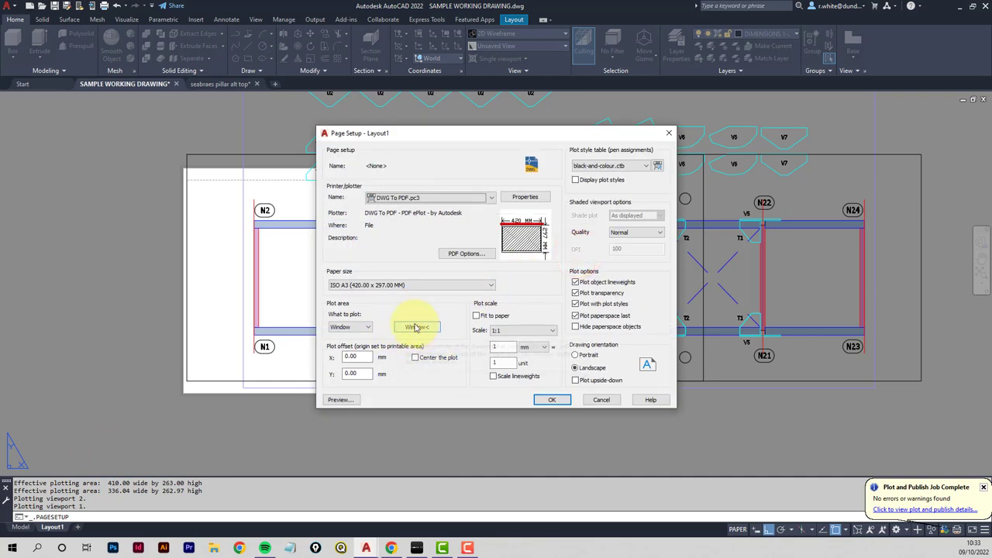
pyautogui.click(417, 327)
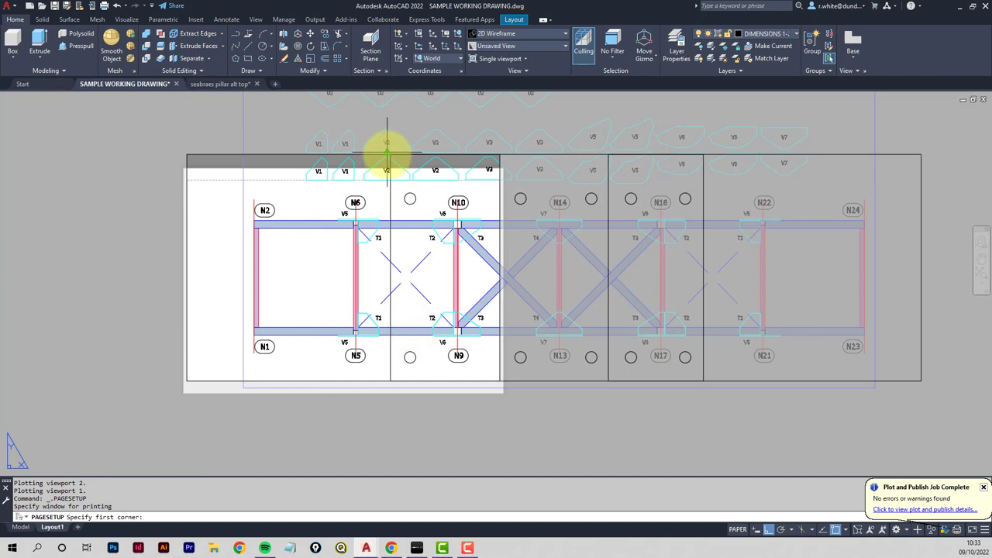
pyautogui.click(391, 380)
pyautogui.scroll(5, 704, 155)
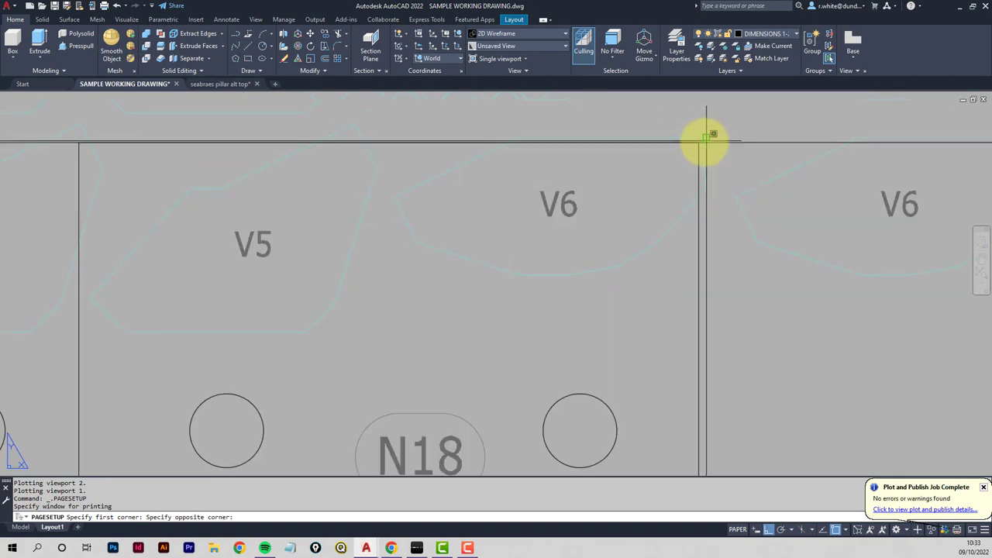
pyautogui.click(698, 143)
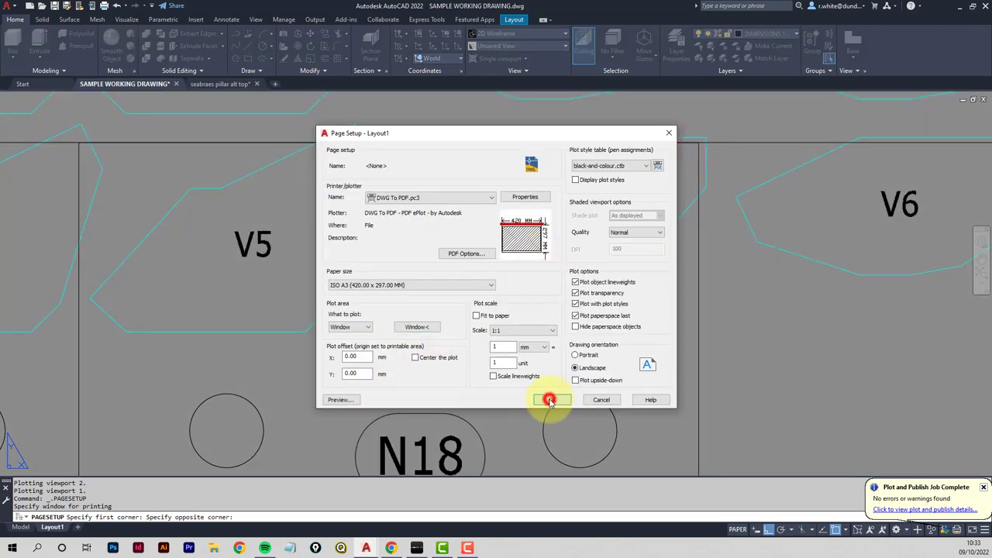
pyautogui.click(549, 400)
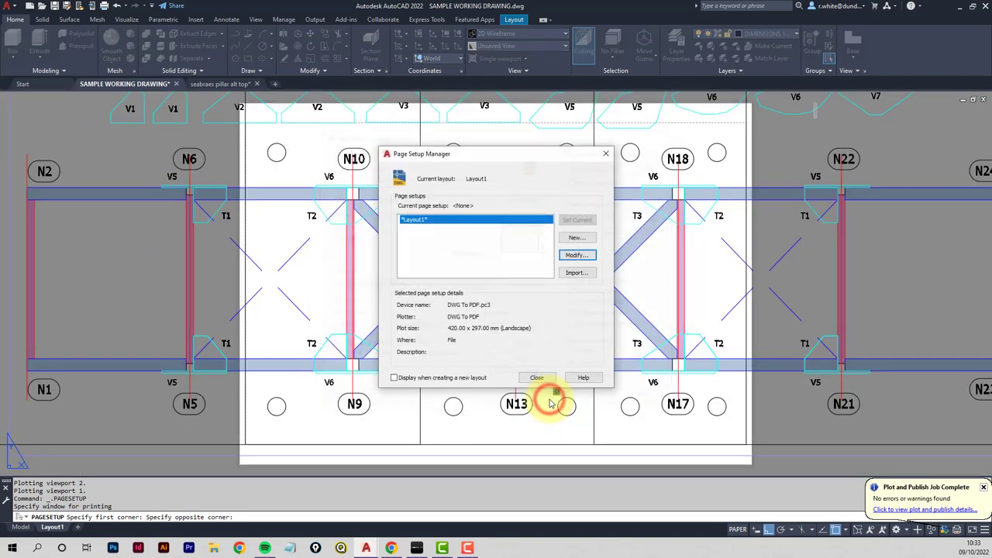
pyautogui.click(538, 378)
# Preview the second frame's A3 plot at 1:1 and start plotting it from the preview.
pyautogui.scroll(-3, 532, 383)
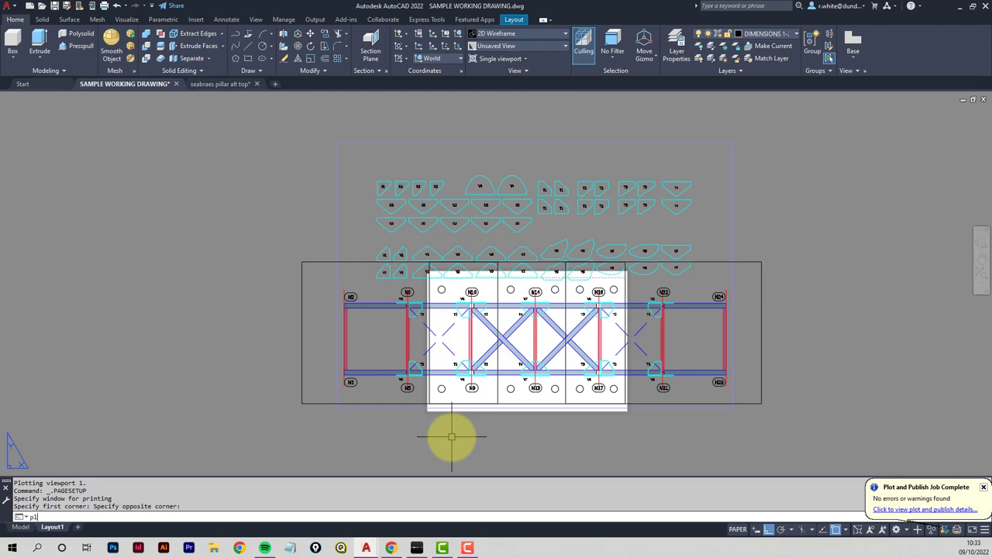
pyautogui.press('Return')
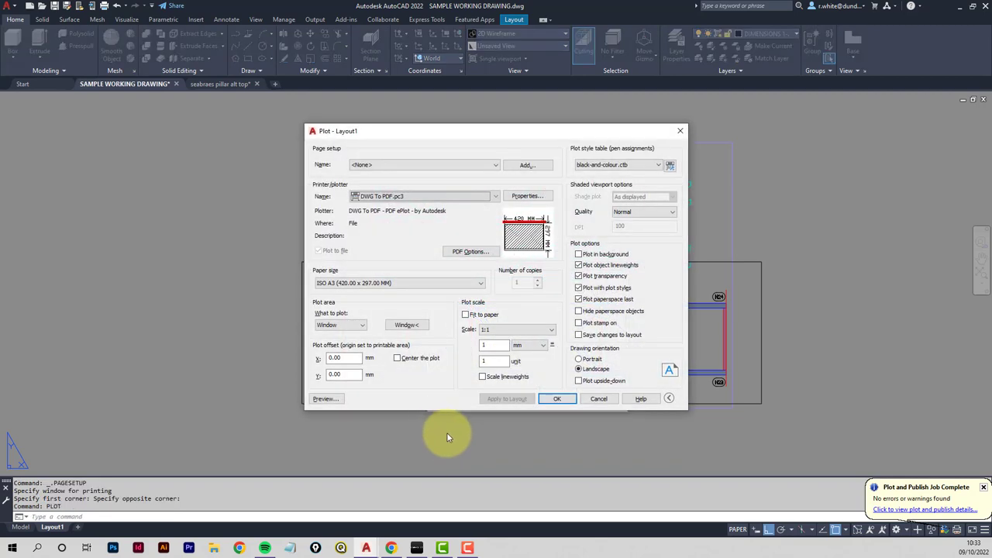
pyautogui.click(327, 401)
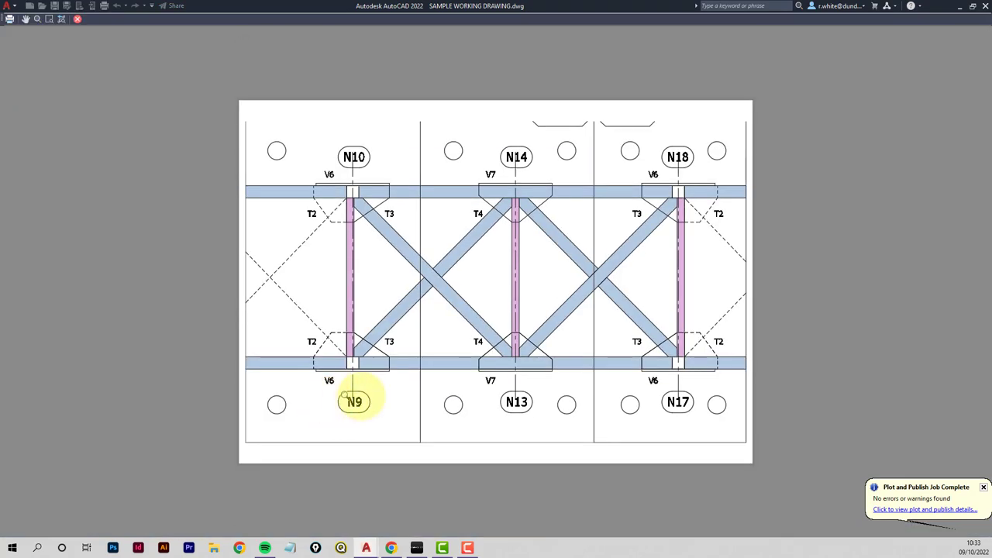
pyautogui.rightClick(542, 297)
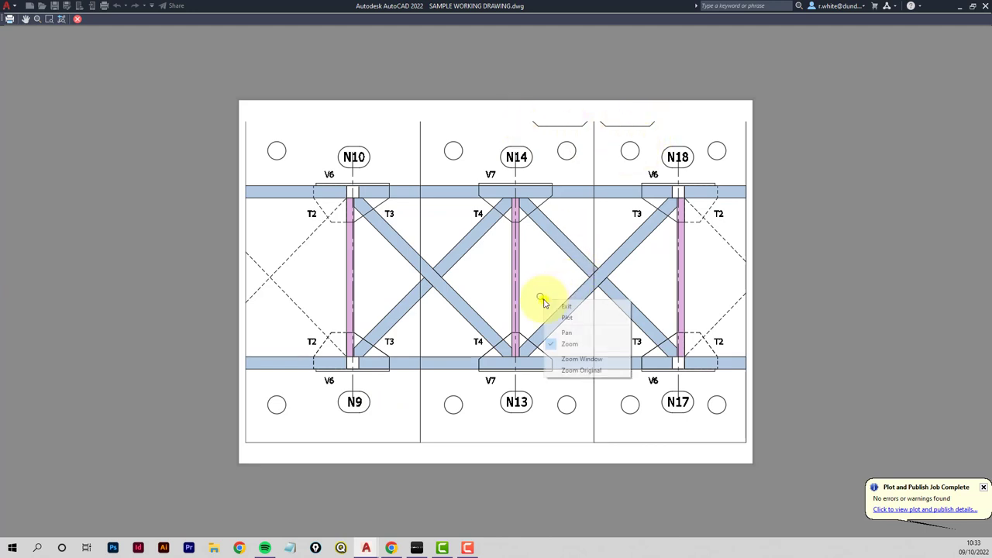
pyautogui.click(574, 318)
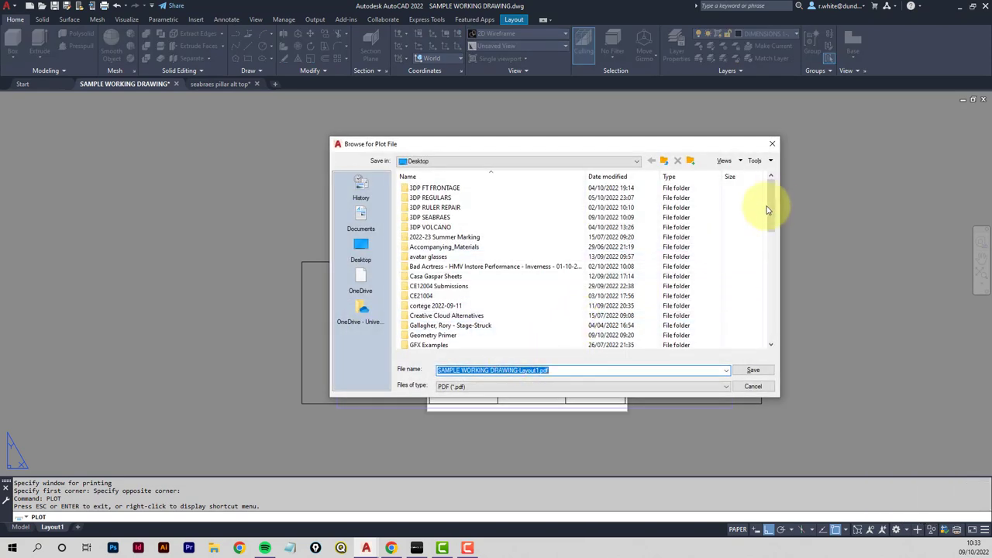
# Save the plot to the Desktop as "upper plan part 2", then close the resulting PDF.
pyautogui.moveTo(772, 211); pyautogui.dragTo(772, 345)
pyautogui.click(438, 336)
pyautogui.moveTo(438, 371); pyautogui.dragTo(490, 371)
pyautogui.write('upper plan part 2')
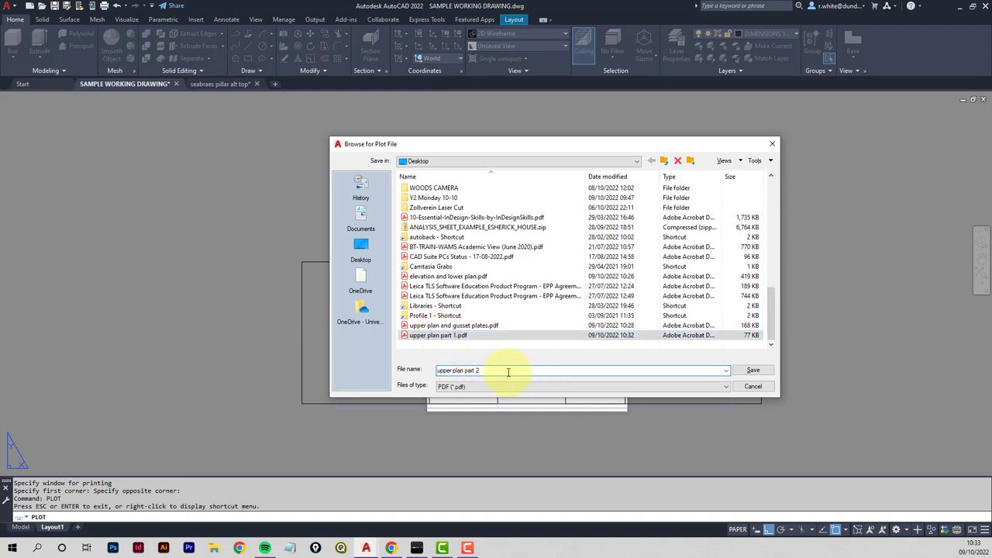
pyautogui.click(753, 372)
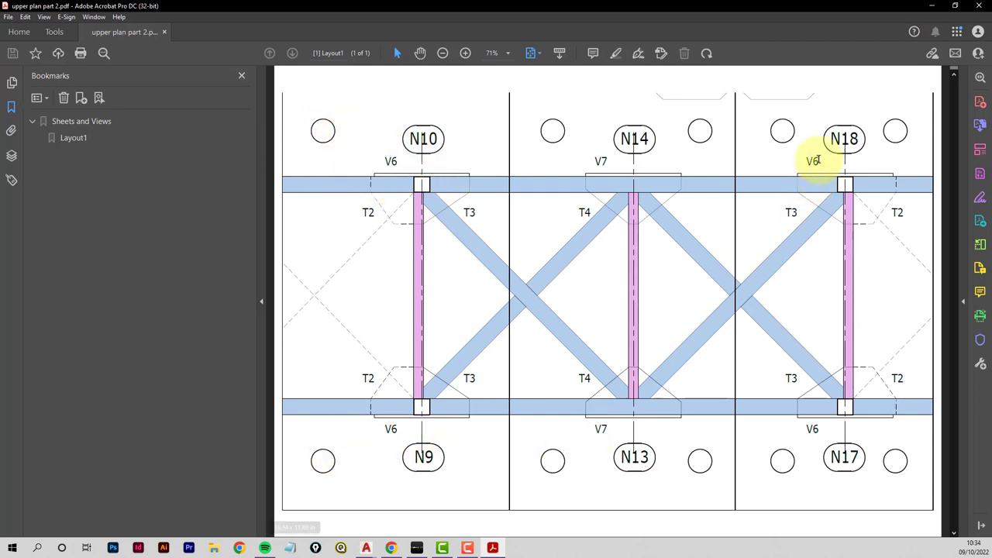
pyautogui.click(982, 6)
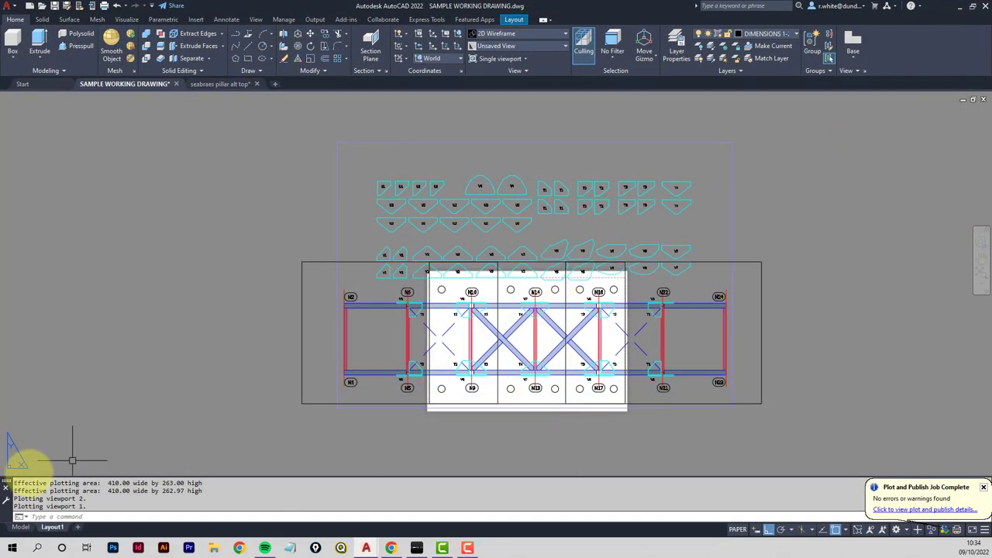
pyautogui.rightClick(52, 527)
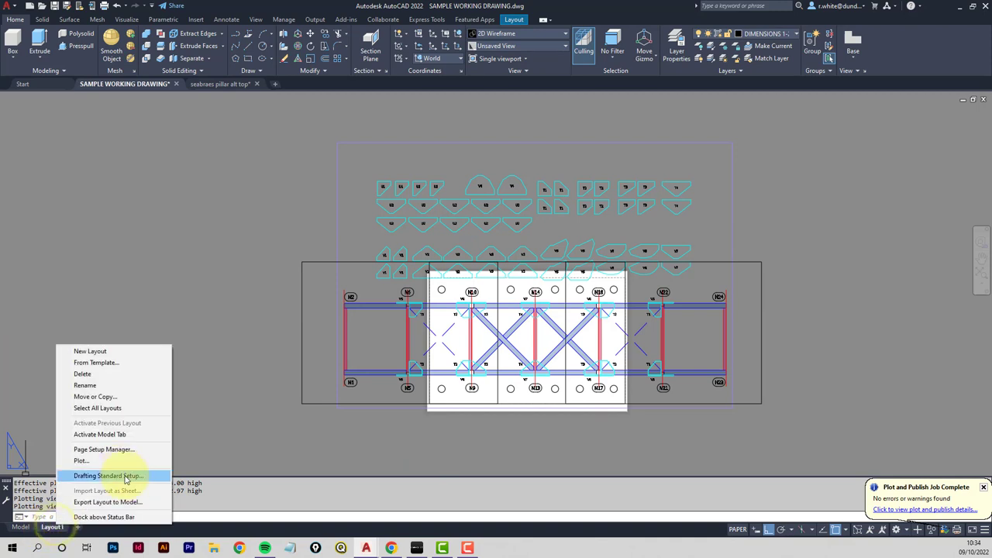
pyautogui.click(123, 473)
pyautogui.click(88, 501)
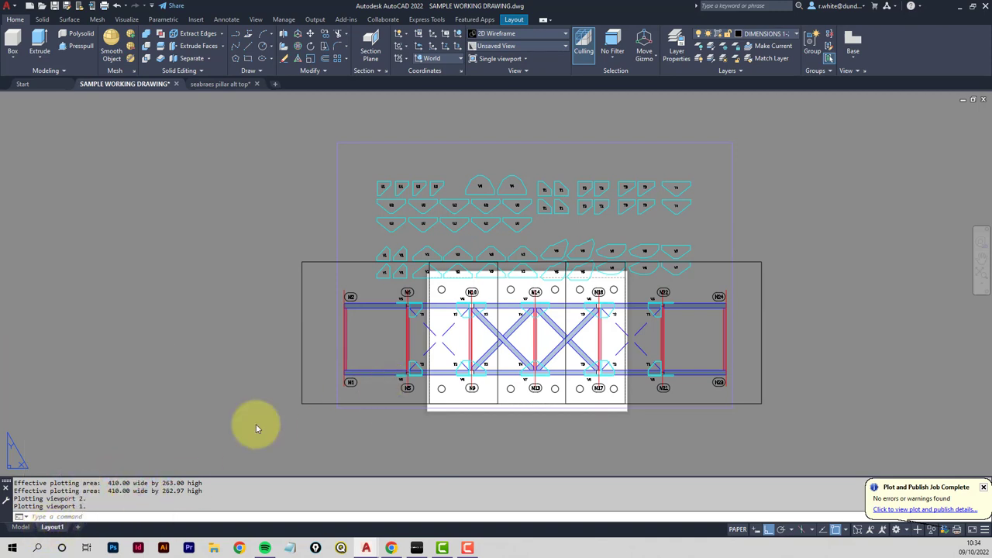
pyautogui.rightClick(50, 528)
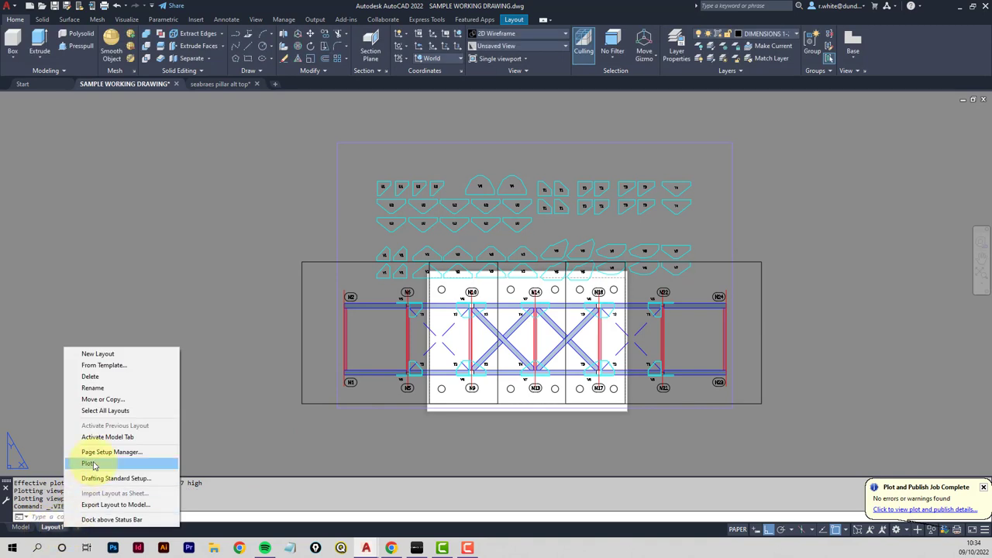
pyautogui.click(196, 261)
pyautogui.press('Escape')
# Modify Layout1's page setup so the plot window snaps to opposite corners of the third frame, covering N18 past N24.
pyautogui.rightClick(53, 528)
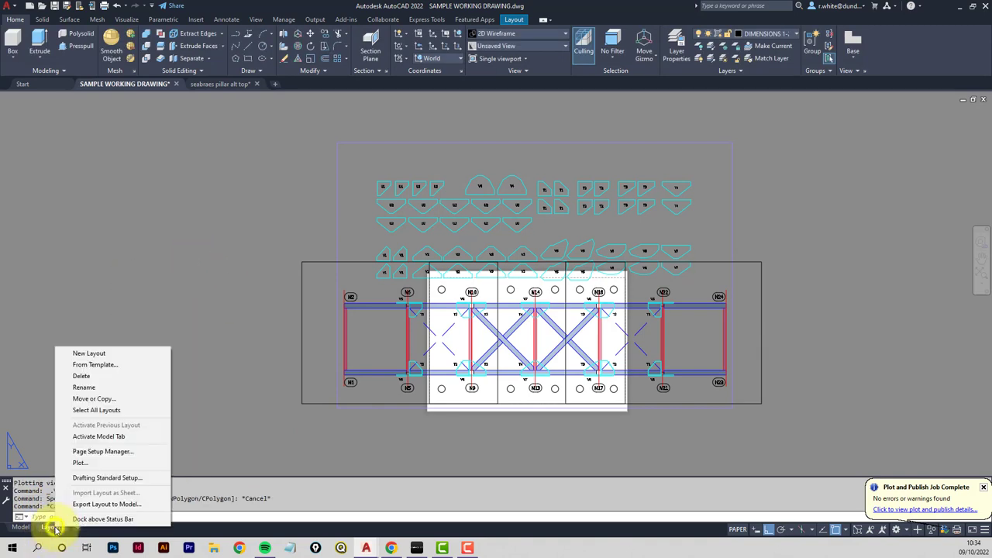
pyautogui.click(100, 452)
pyautogui.click(578, 255)
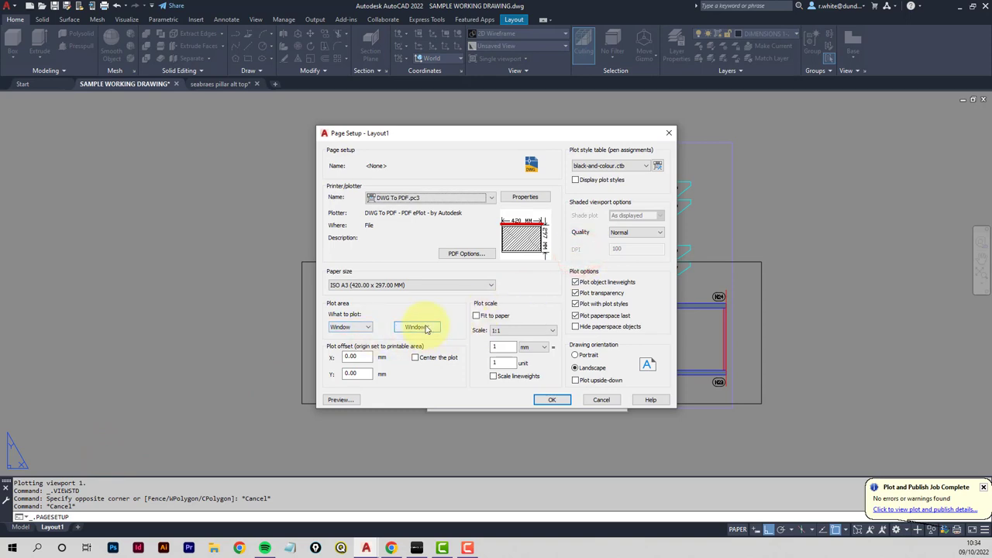
pyautogui.click(414, 326)
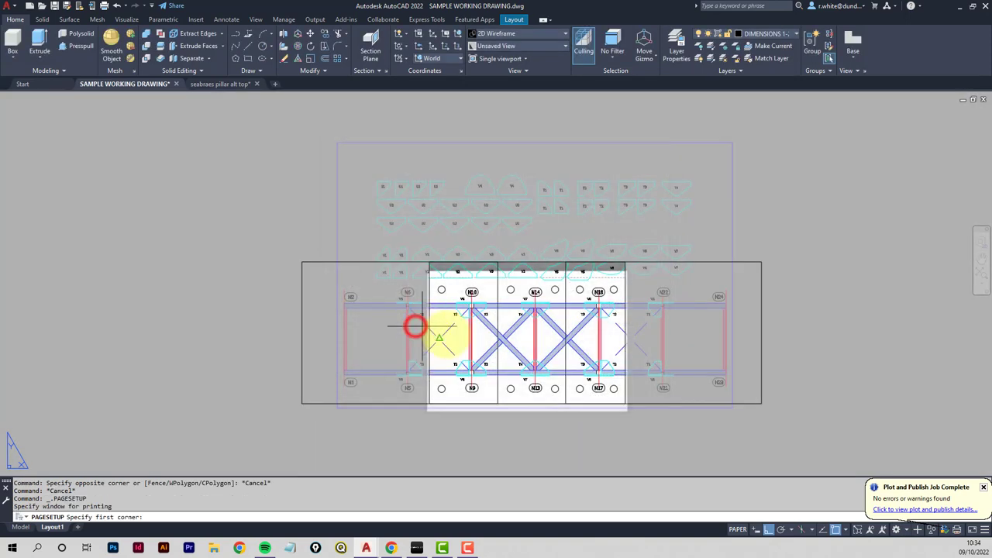
pyautogui.click(566, 403)
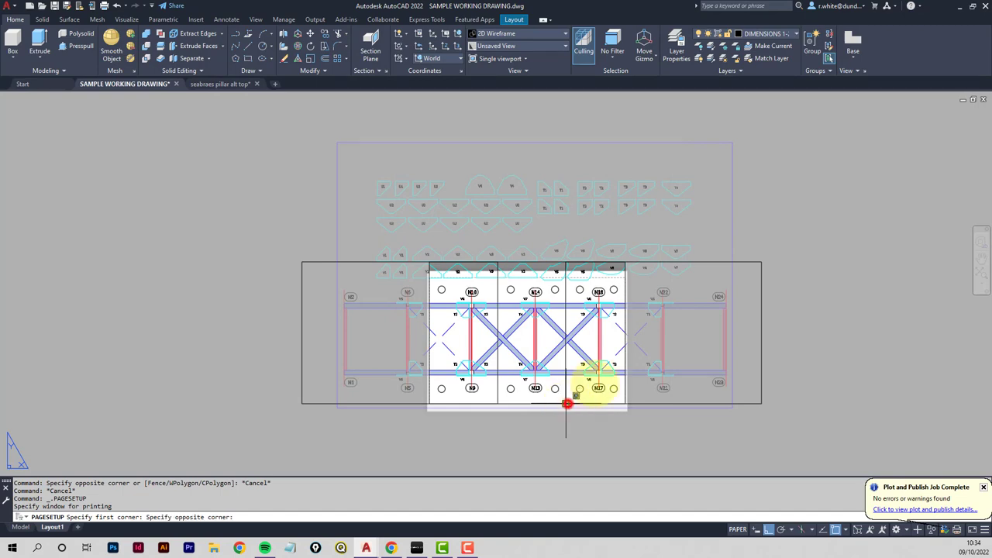
pyautogui.click(764, 262)
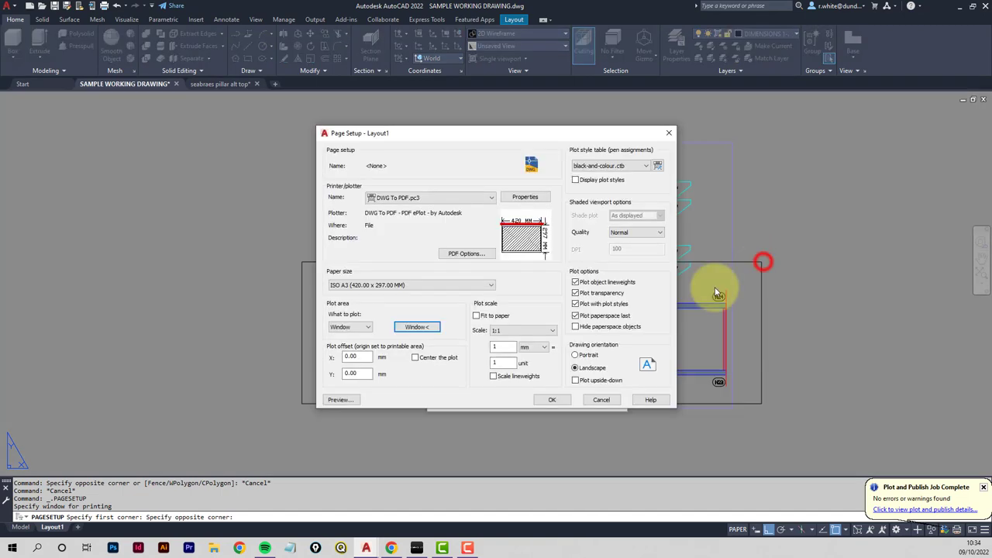
pyautogui.click(553, 400)
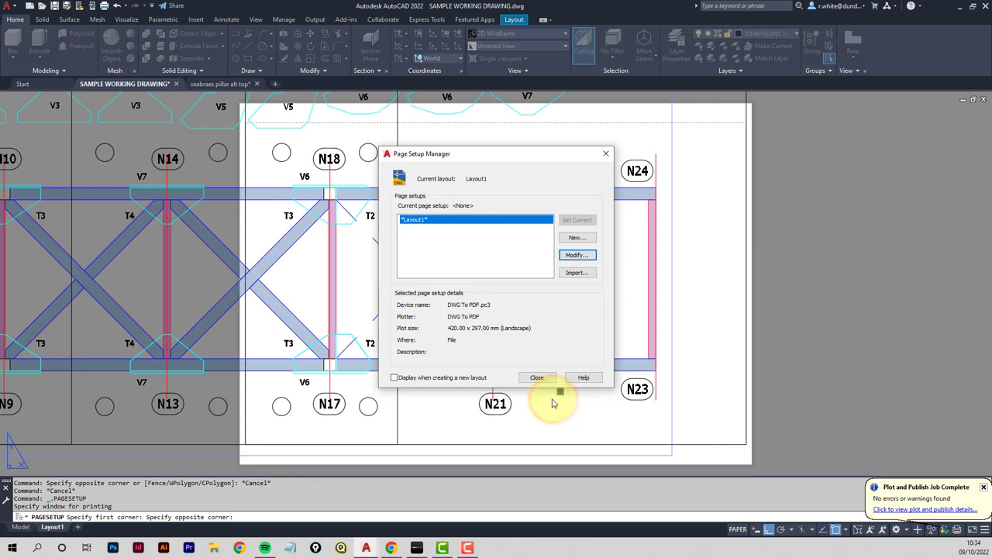
pyautogui.click(537, 378)
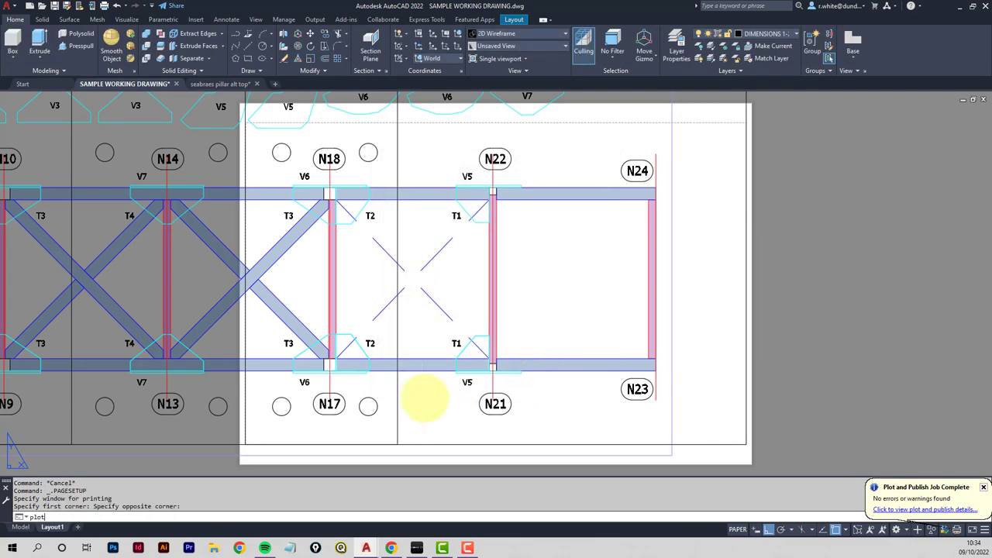
# Preview the third frame's A3 plot at 1:1 and start plotting it from the preview.
pyautogui.write('plot')
pyautogui.press('Return')
pyautogui.click(315, 400)
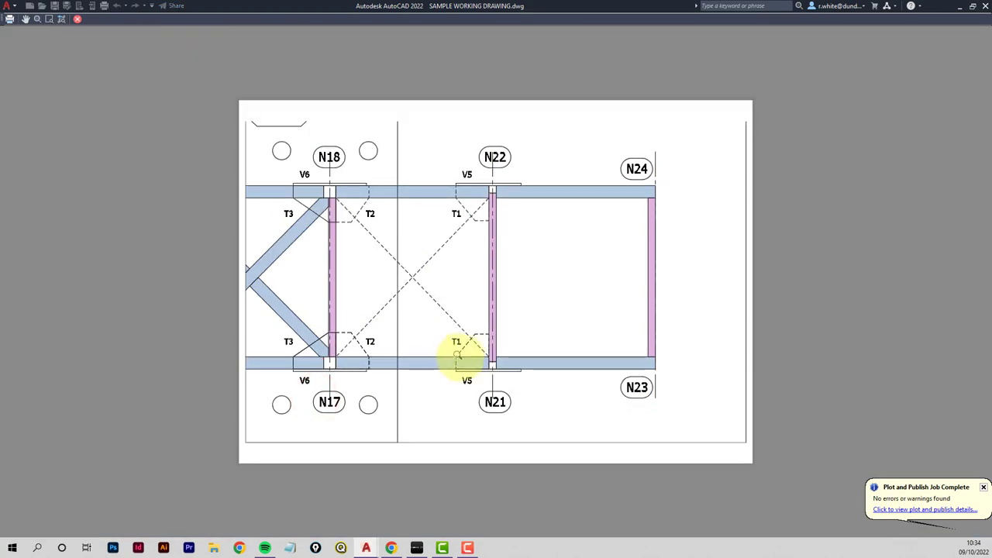
pyautogui.rightClick(457, 354)
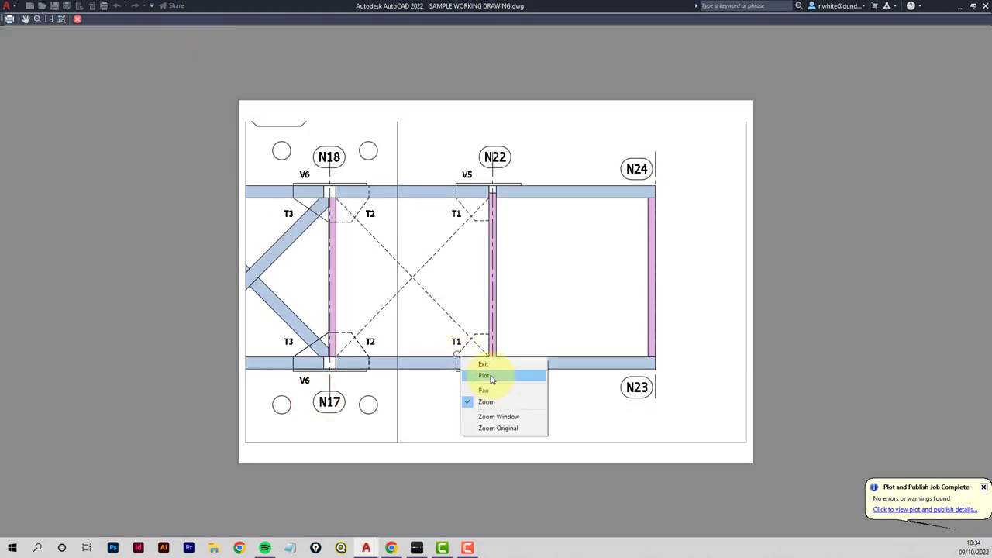
pyautogui.click(485, 376)
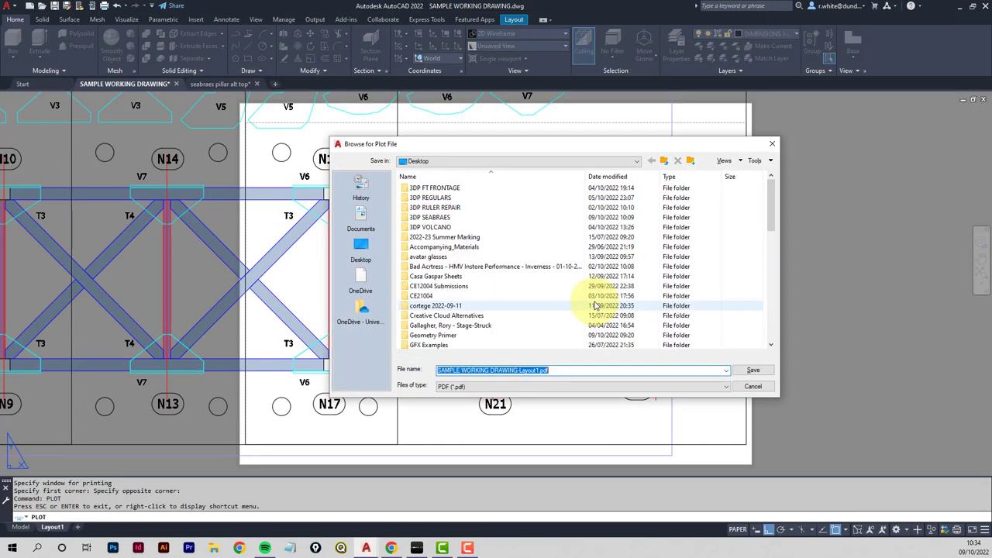
# Save the plot to the Desktop as "upper plan part 3", then close the resulting PDF.
pyautogui.moveTo(771, 211); pyautogui.dragTo(771, 318)
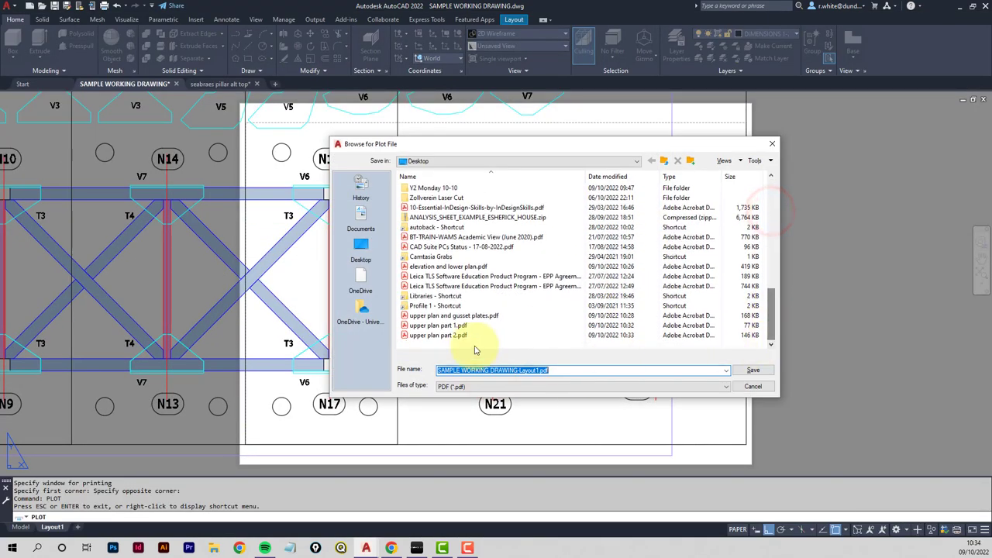
pyautogui.click(441, 335)
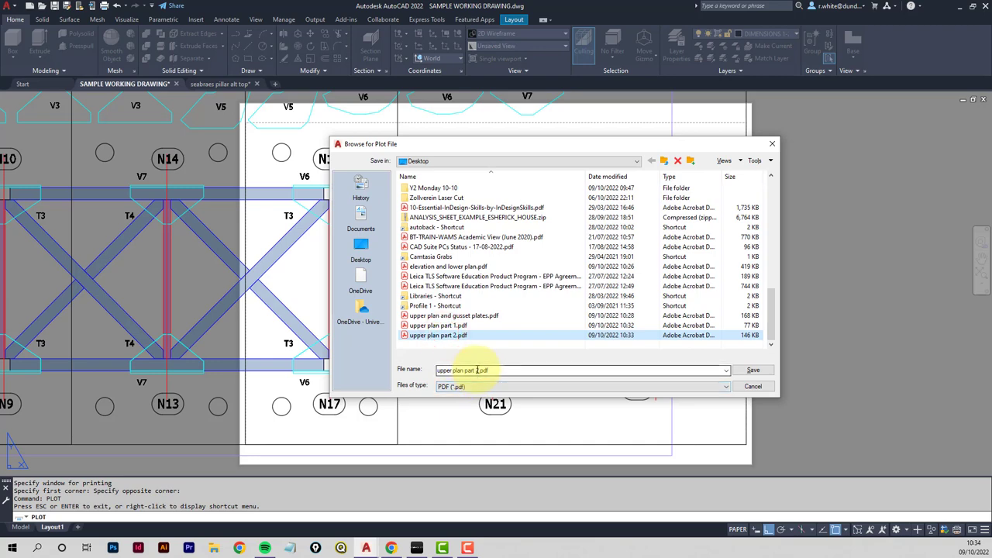
pyautogui.click(476, 370)
pyautogui.press('BackSpace')
pyautogui.click(753, 370)
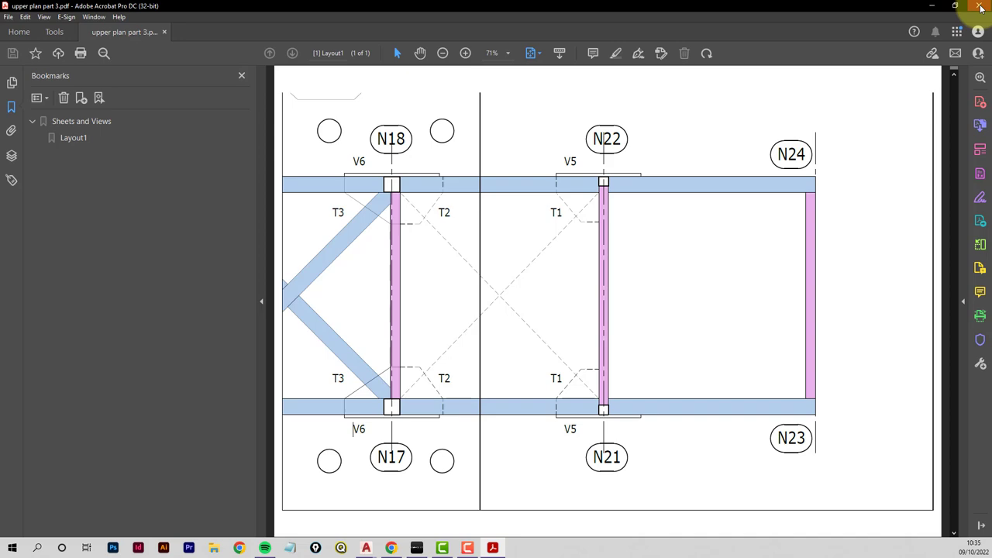
pyautogui.click(981, 6)
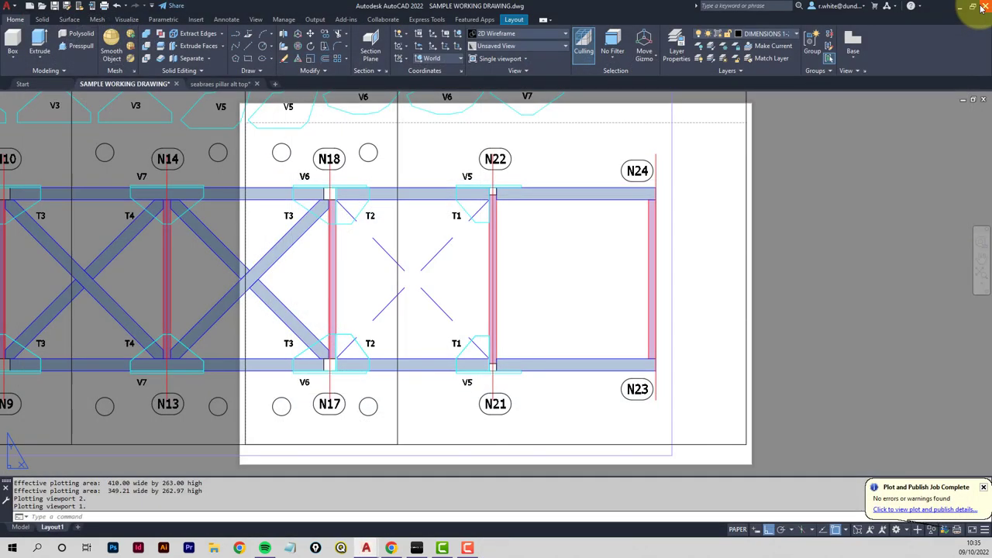
# Switch to Photoshop and open "upper plan part 1.pdf", "upper plan part 2.pdf" and "upper plan part 3.pdf" together from the Desktop.
pyautogui.click(114, 549)
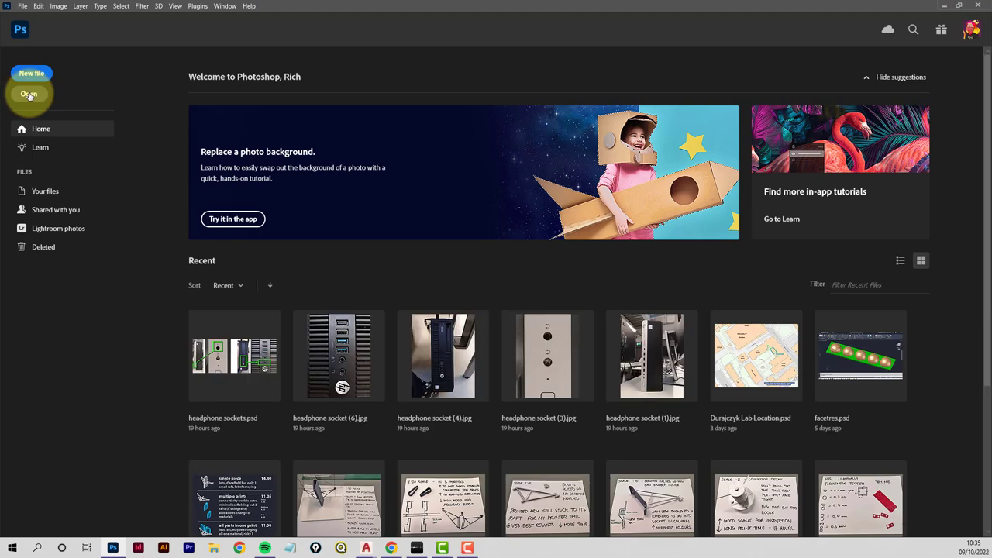
pyautogui.click(30, 94)
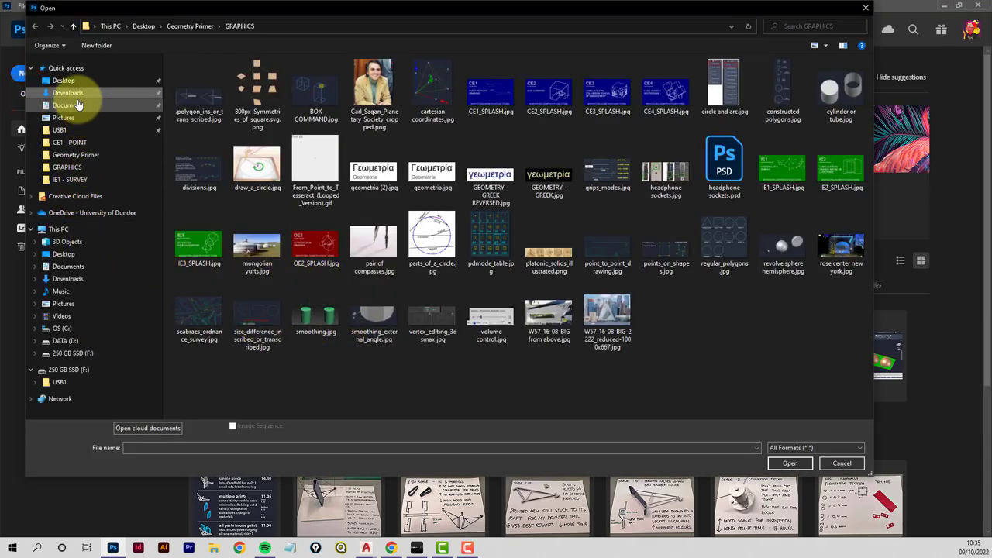
pyautogui.click(63, 80)
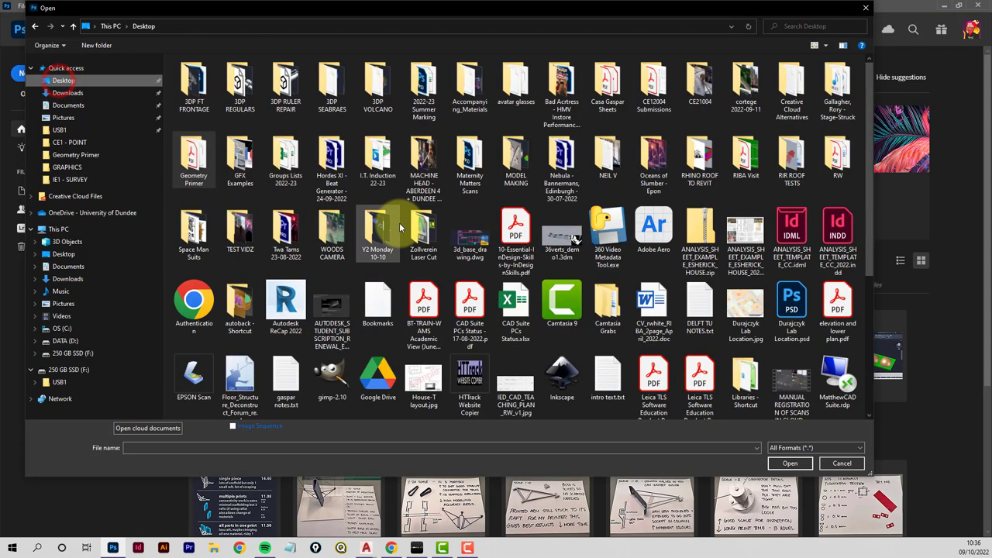
pyautogui.scroll(-3, 552, 289)
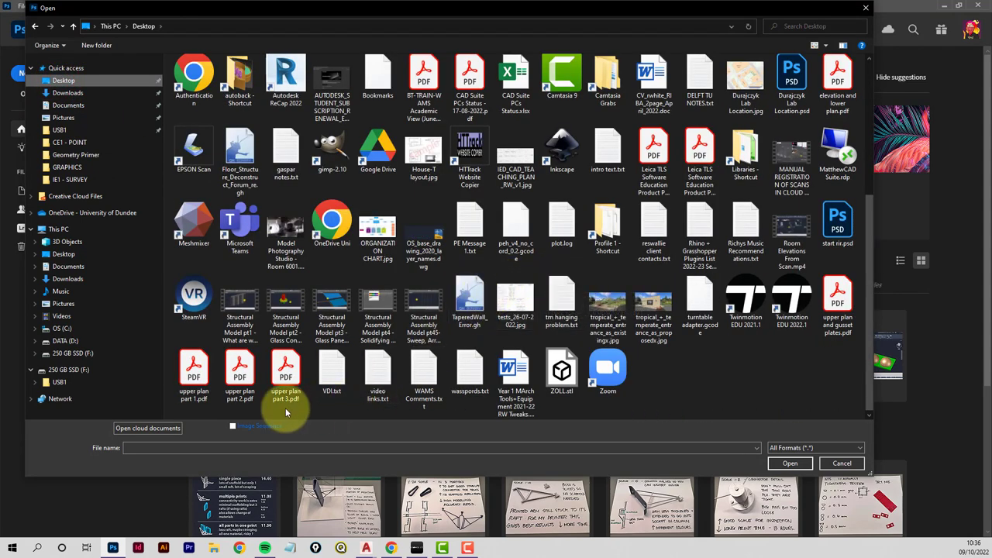
pyautogui.click(192, 374)
pyautogui.keyDown('ctrl'); pyautogui.click(231, 374); pyautogui.keyUp('ctrl')
pyautogui.keyDown('ctrl'); pyautogui.click(285, 372); pyautogui.keyUp('ctrl')
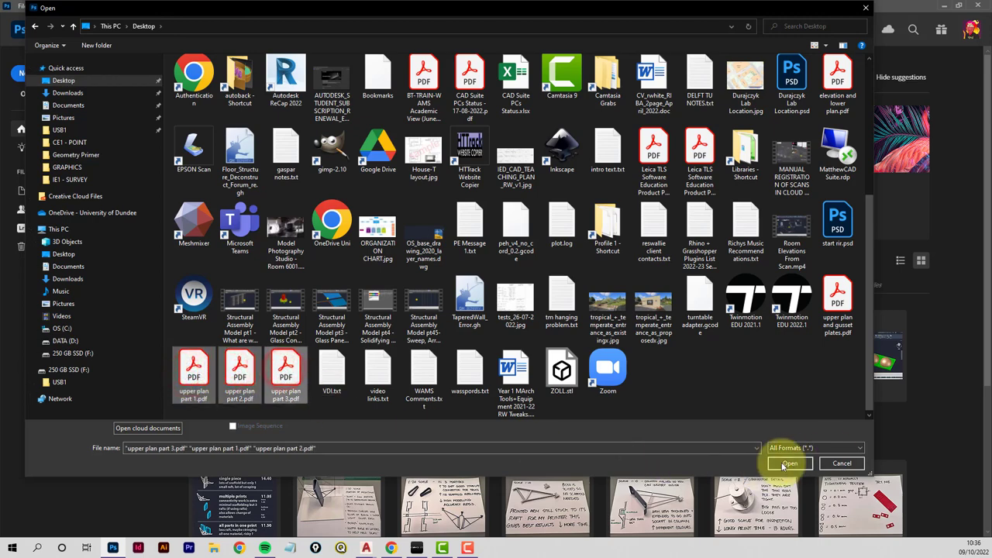
pyautogui.click(790, 464)
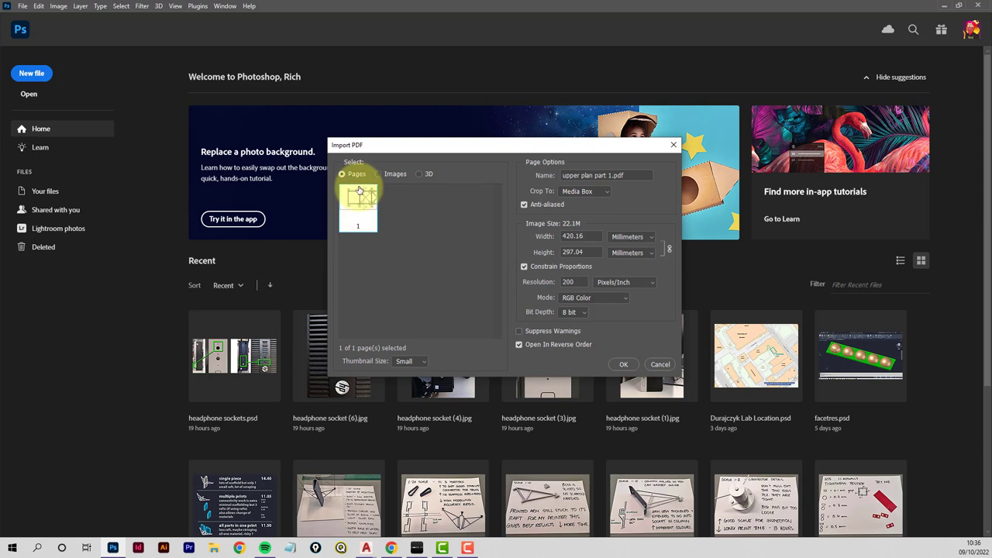
# Set the PDF import resolution to 150 pixels/inch and import the page of each of the three upper plan files.
pyautogui.click(574, 282)
pyautogui.moveTo(575, 281); pyautogui.dragTo(543, 287)
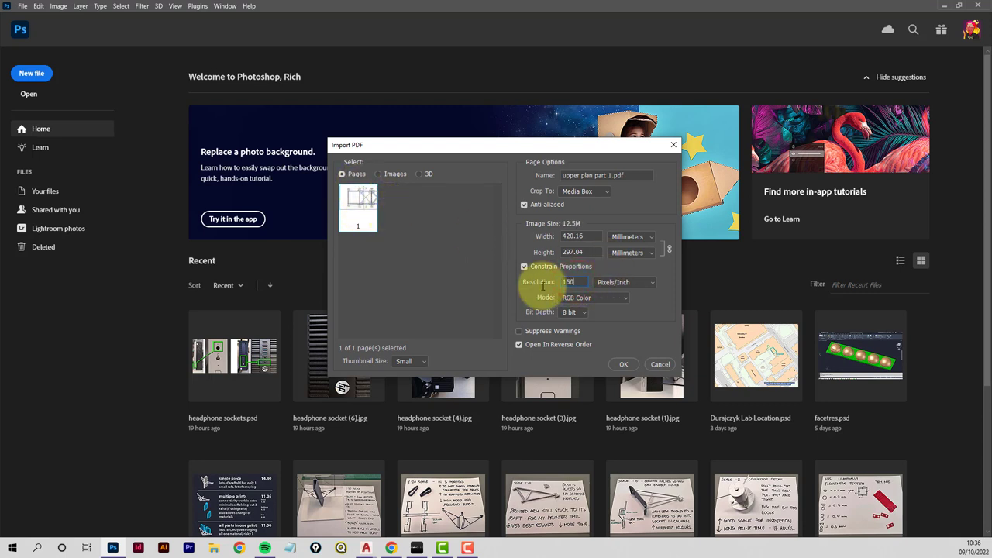
pyautogui.click(624, 365)
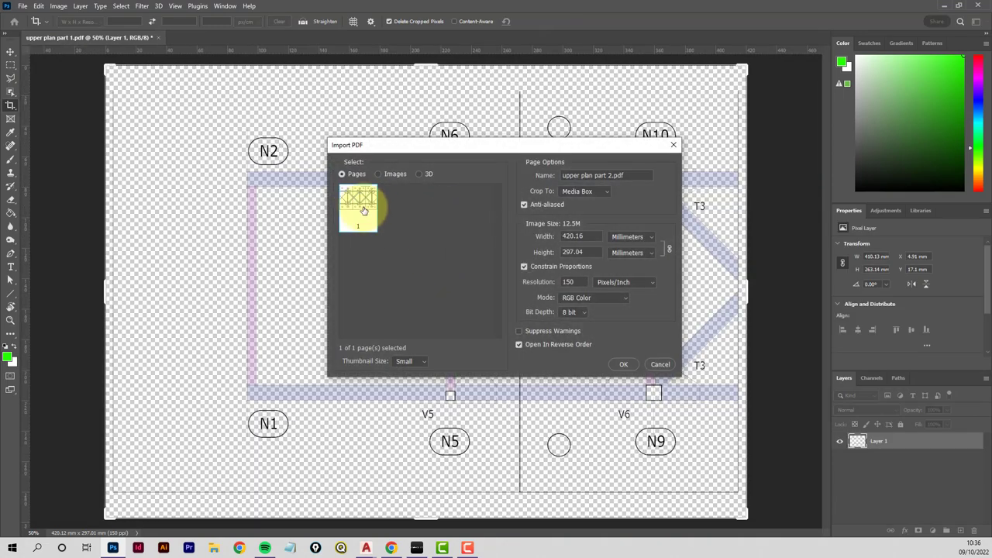
pyautogui.click(624, 365)
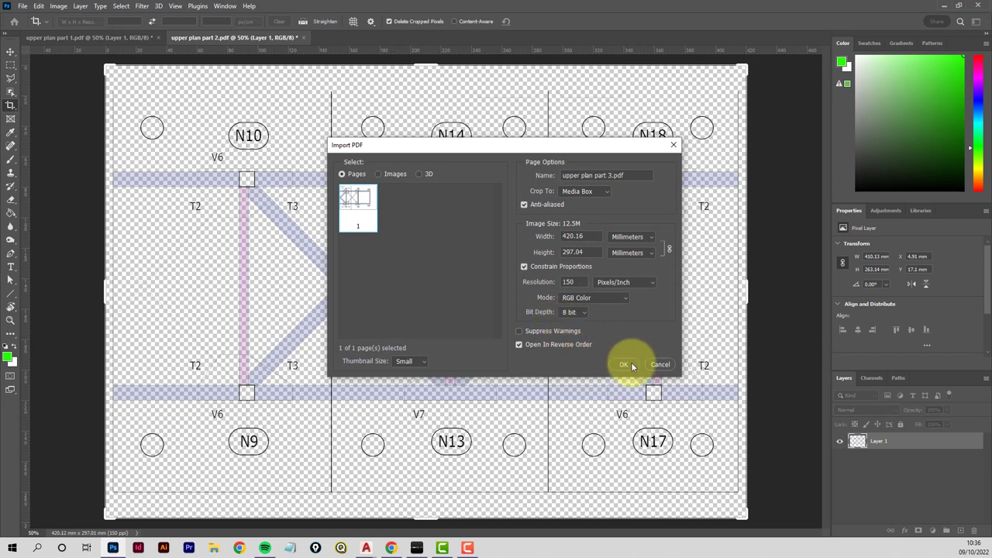
pyautogui.click(632, 366)
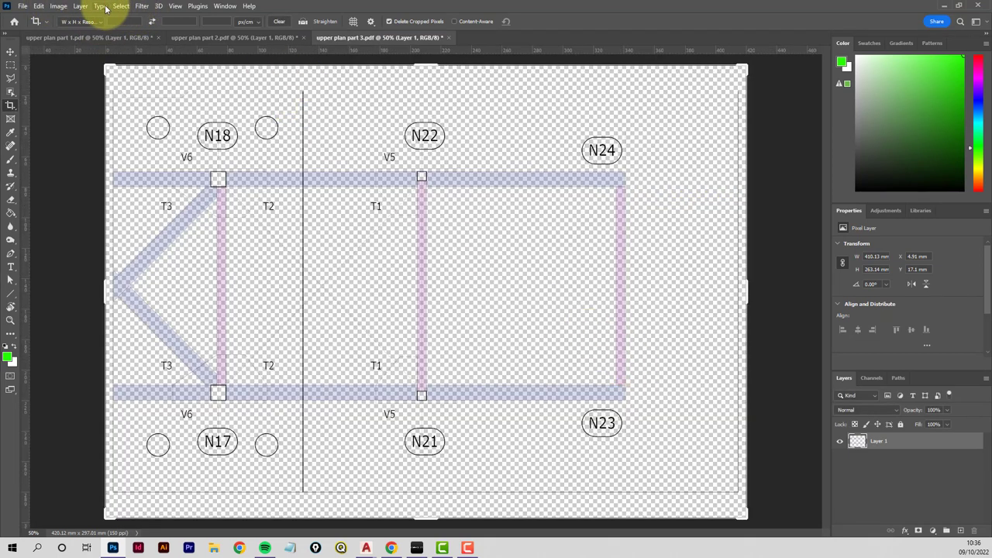
# Flatten the images of upper plan parts 3, 2 and 1 onto white backgrounds.
pyautogui.click(81, 6)
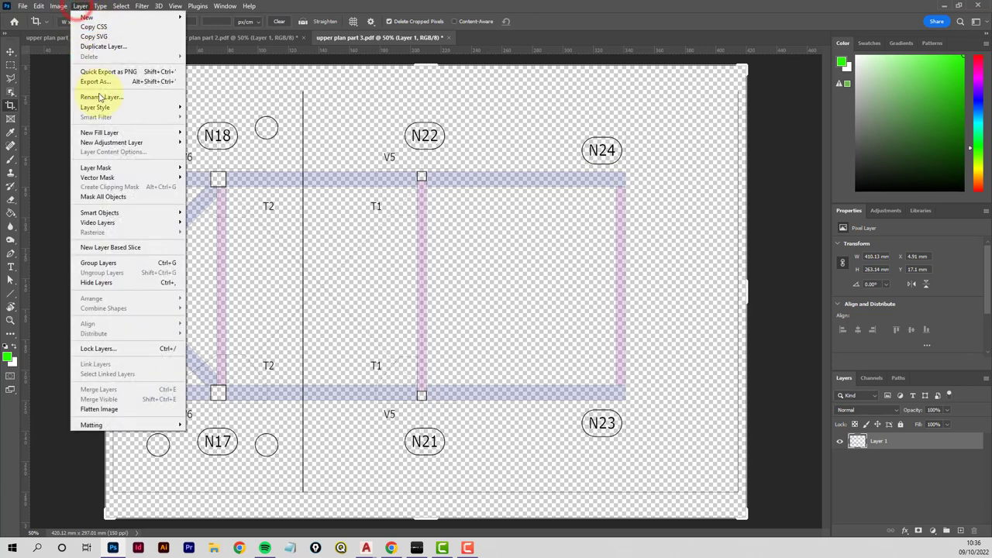
pyautogui.click(120, 409)
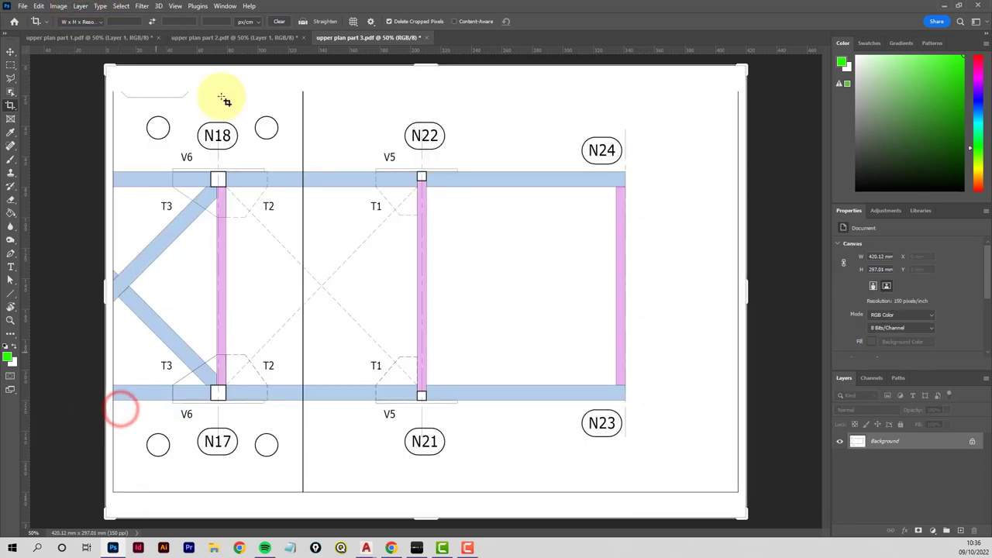
pyautogui.click(241, 37)
pyautogui.click(81, 6)
pyautogui.click(107, 408)
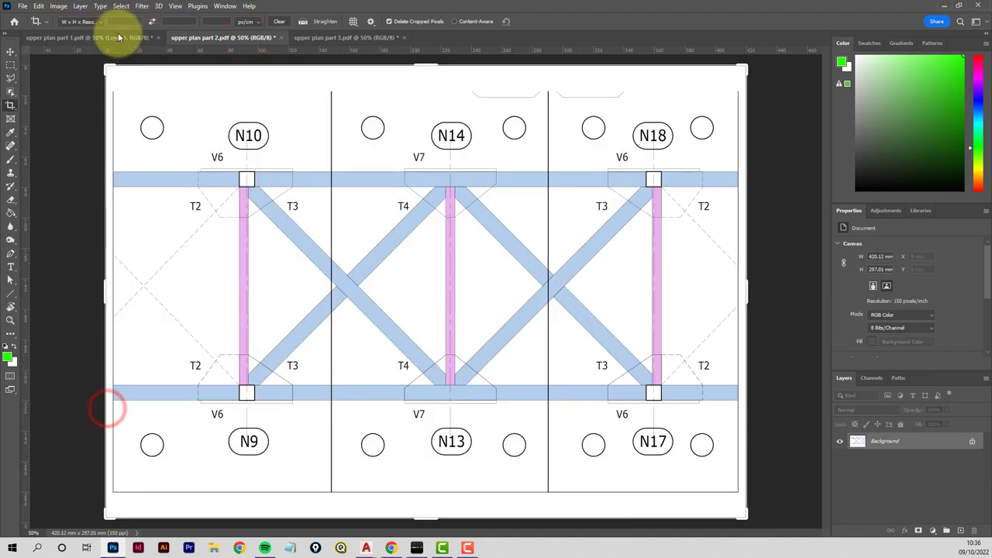
pyautogui.click(116, 37)
pyautogui.click(81, 6)
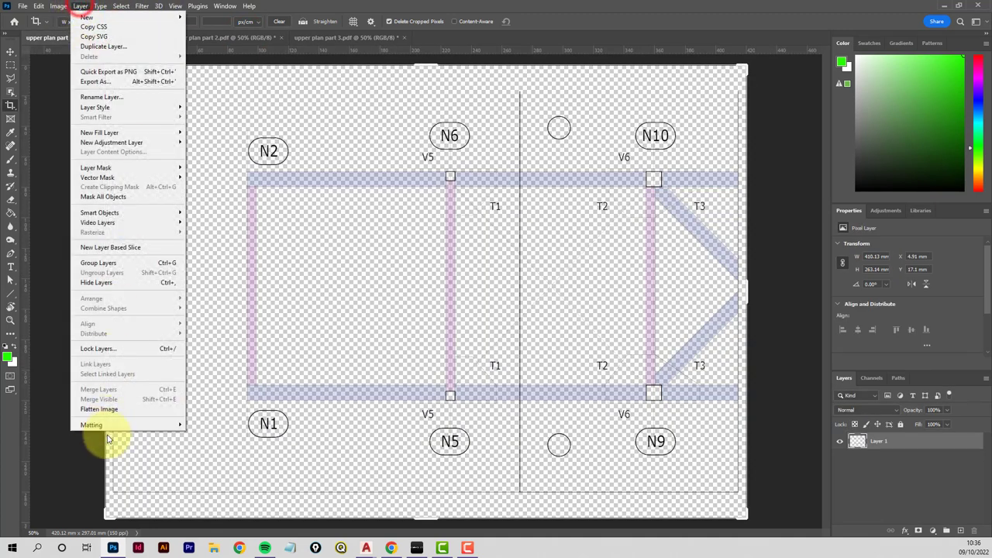
pyautogui.click(99, 409)
# Extend the part 1 canvas to 300 percent of its width, anchored at the middle left so it grows rightward.
pyautogui.hotkey('ctrl', '0')
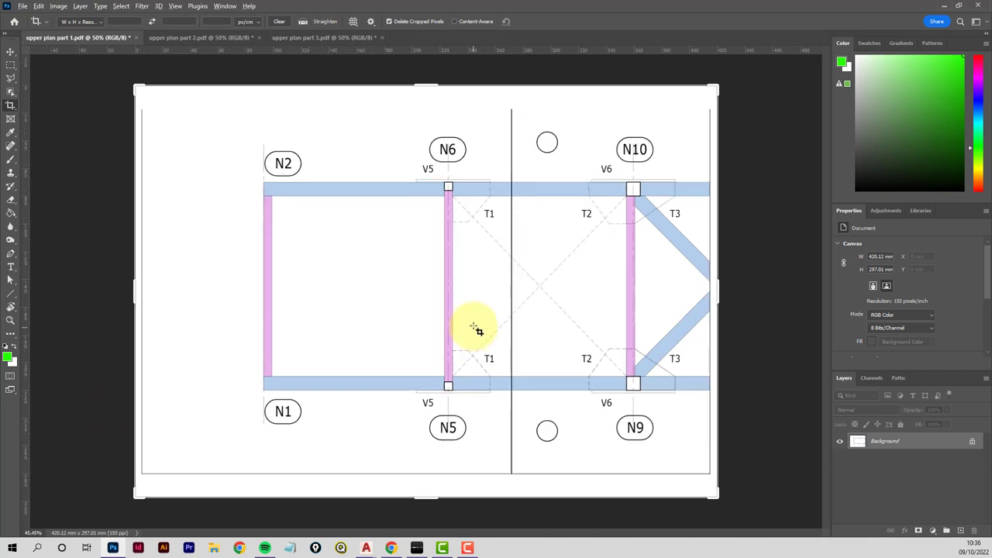
pyautogui.keyDown('alt'); pyautogui.scroll(-3, 476, 330); pyautogui.keyUp('alt')
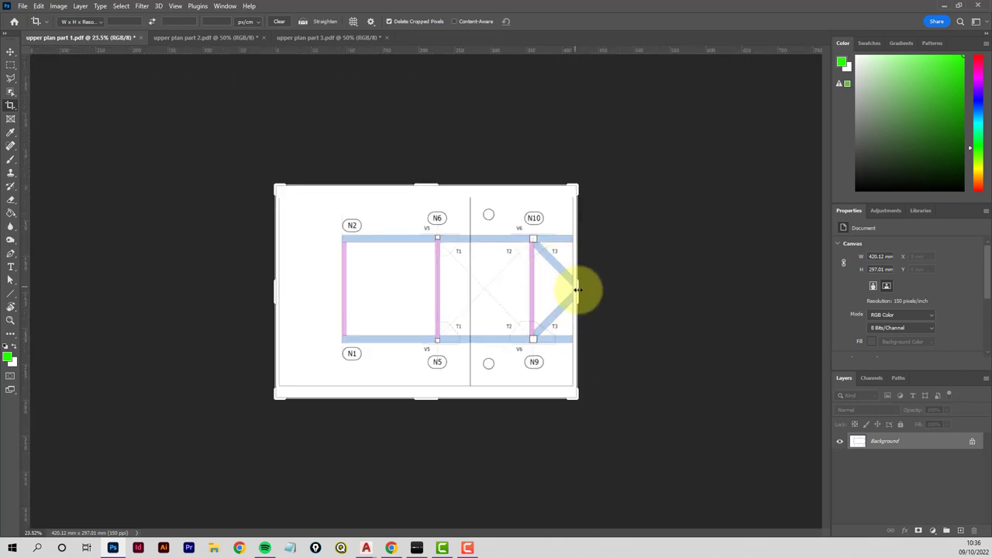
pyautogui.click(59, 7)
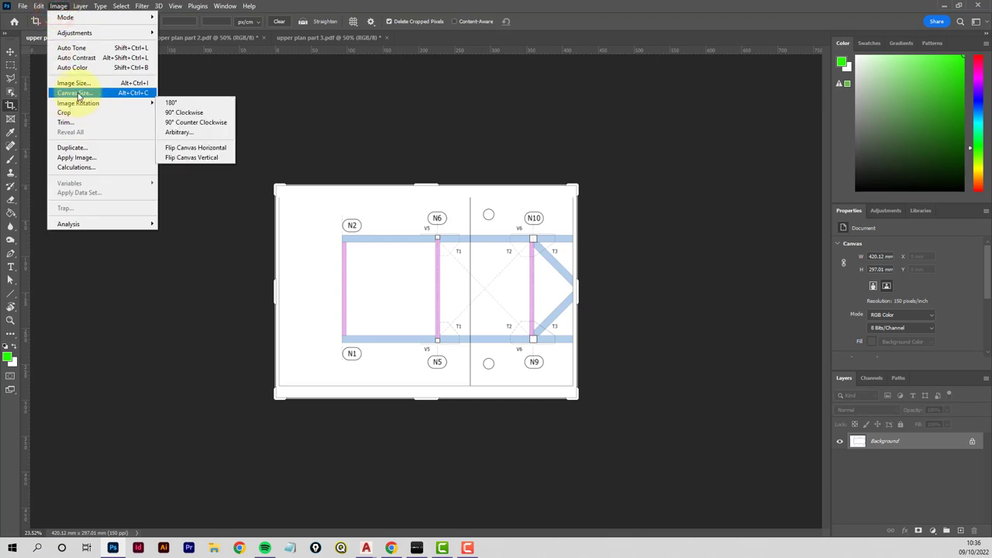
pyautogui.click(77, 93)
pyautogui.click(392, 291)
pyautogui.click(464, 232)
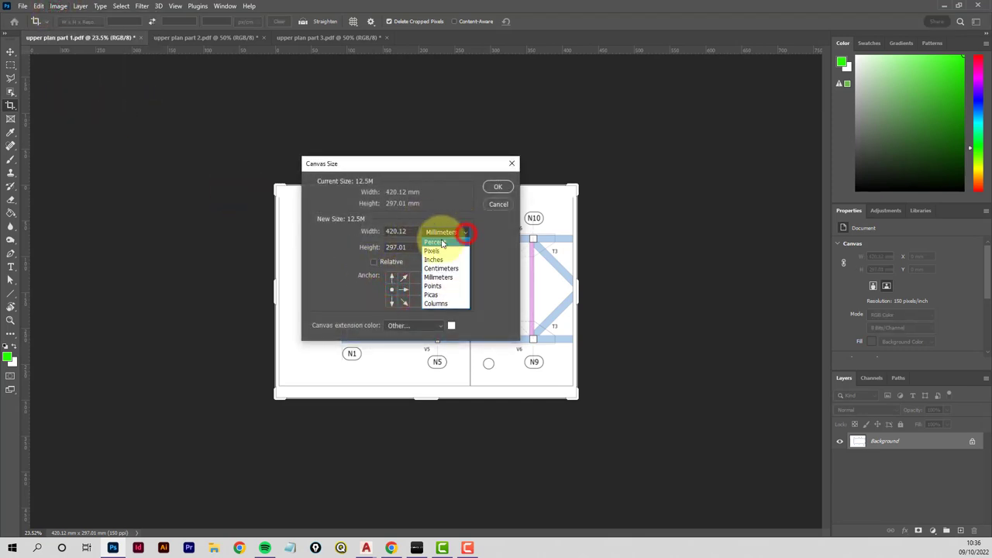
pyautogui.click(438, 245)
pyautogui.moveTo(402, 227); pyautogui.dragTo(336, 235)
pyautogui.write('300')
pyautogui.click(499, 188)
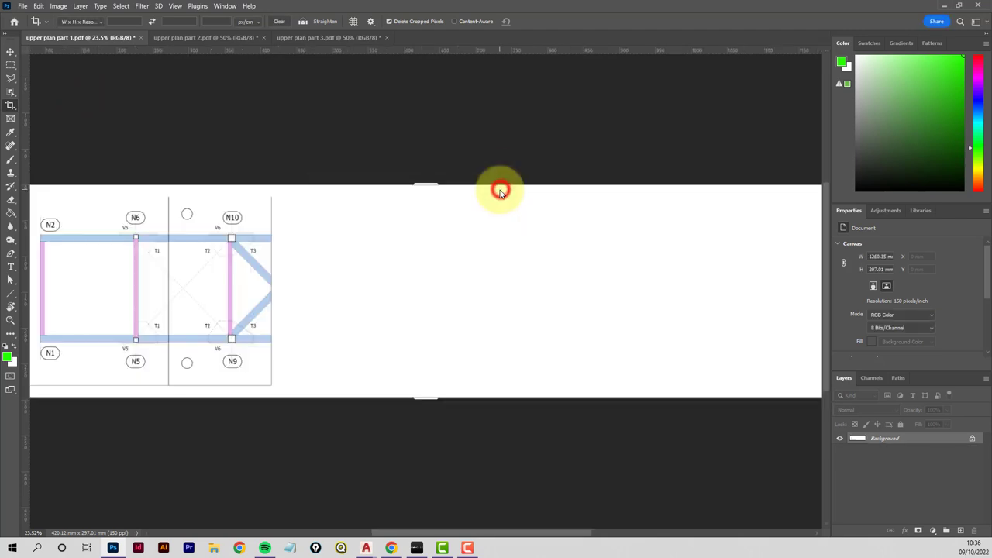
# Copy the part 2 drawing into the part 1 document as a new layer and reduce that layer's opacity to 55%.
pyautogui.hotkey('ctrl', '0')
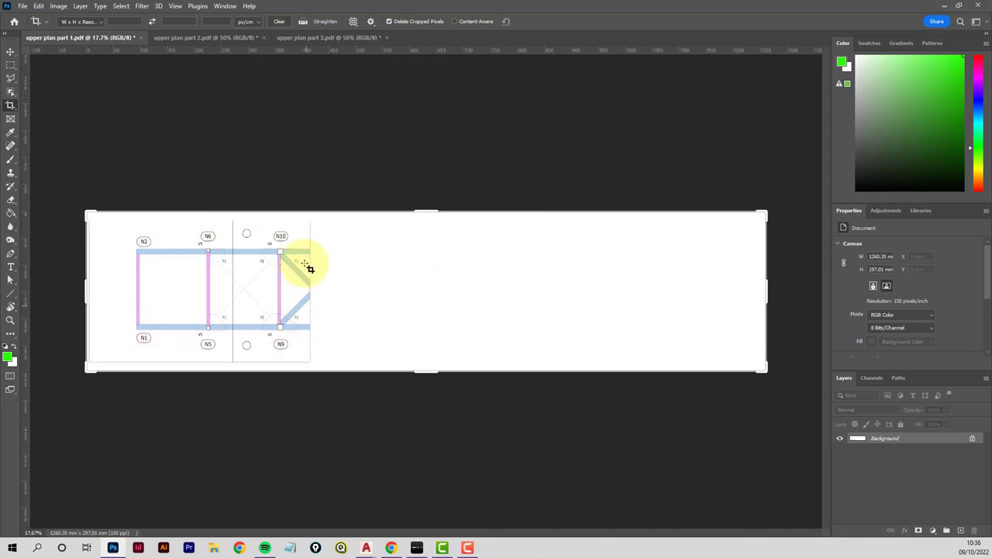
pyautogui.click(205, 37)
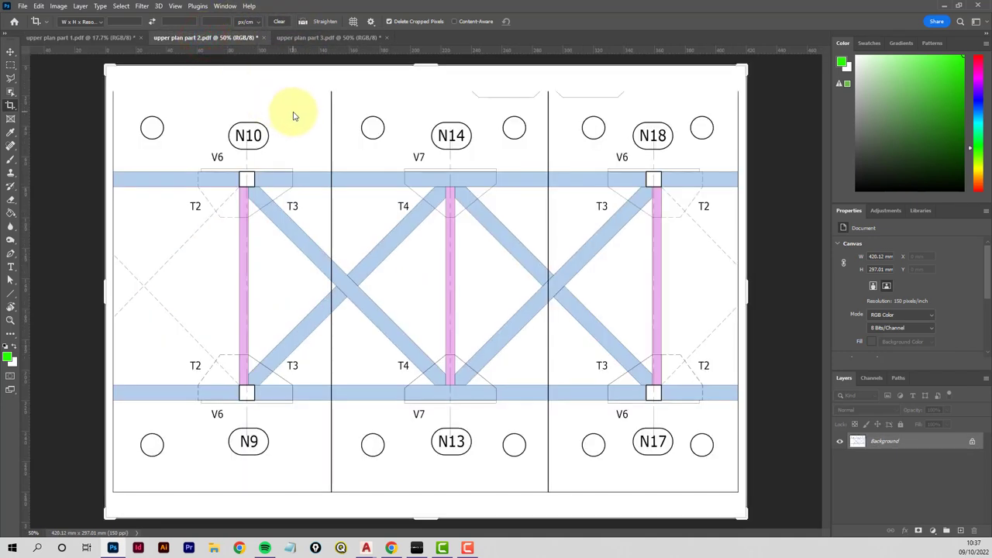
pyautogui.click(56, 39)
pyautogui.hotkey('ctrl', 'v')
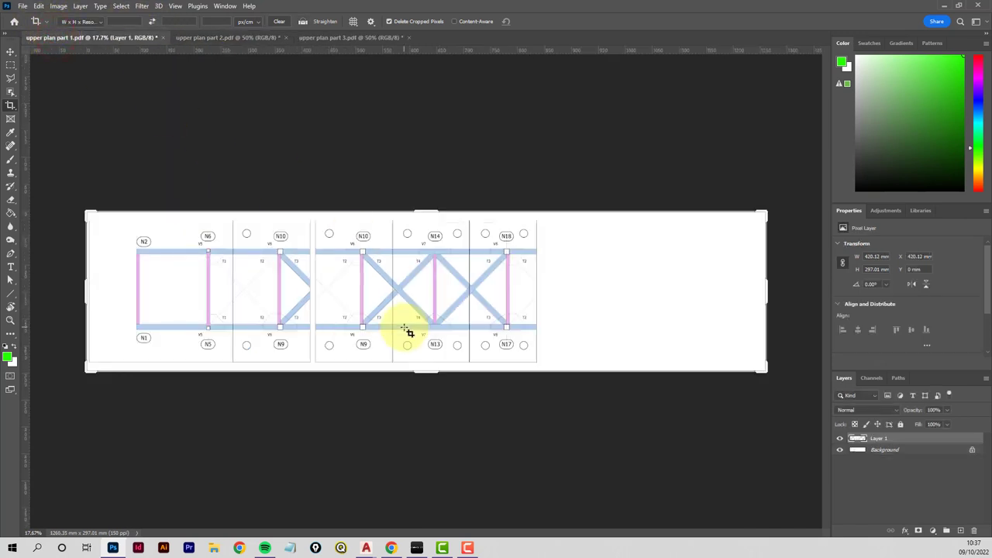
pyautogui.click(948, 410)
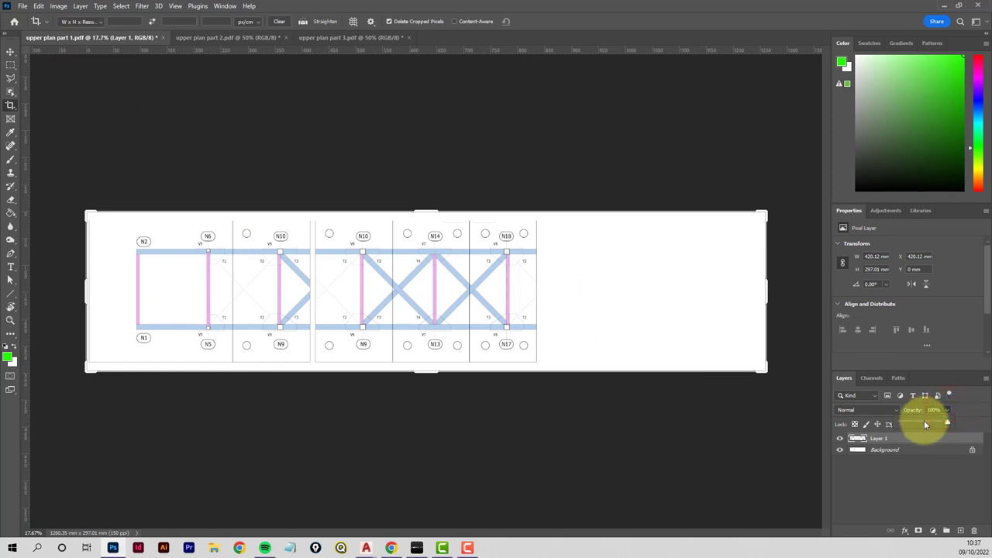
pyautogui.click(926, 423)
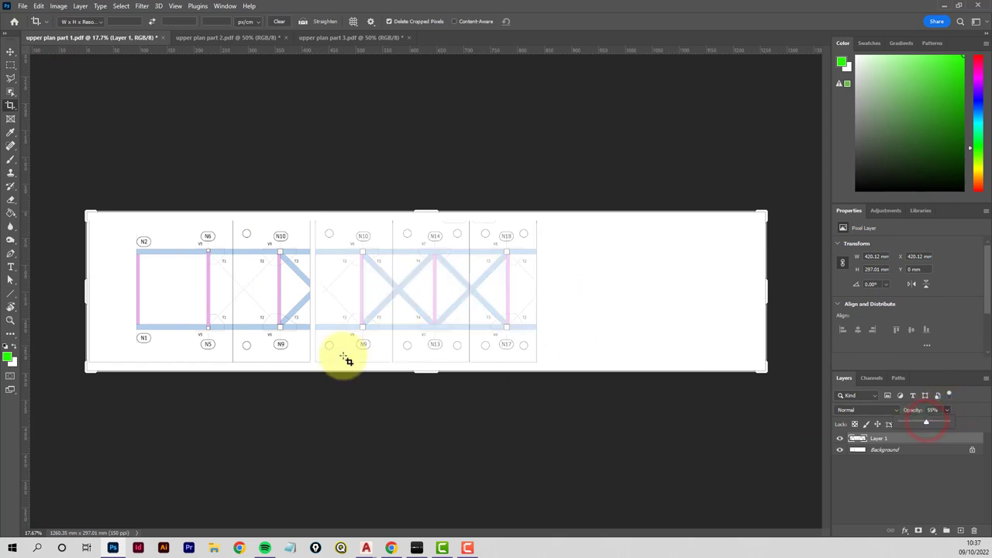
# Move the part 2 layer left to roughly overlap the part 1 drawing around N9 and N10, at about X 264 mm.
pyautogui.click(10, 319)
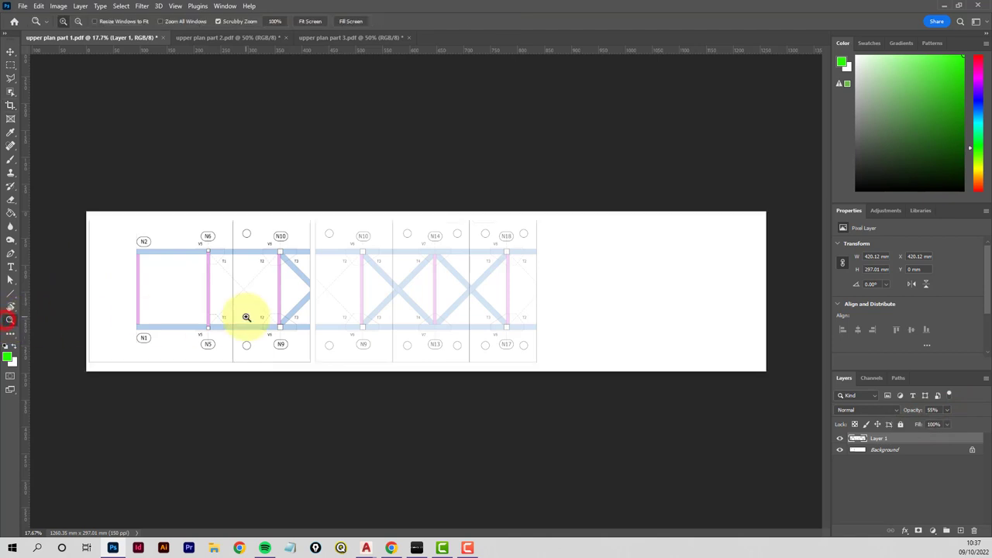
pyautogui.click(248, 317)
pyautogui.click(248, 317)
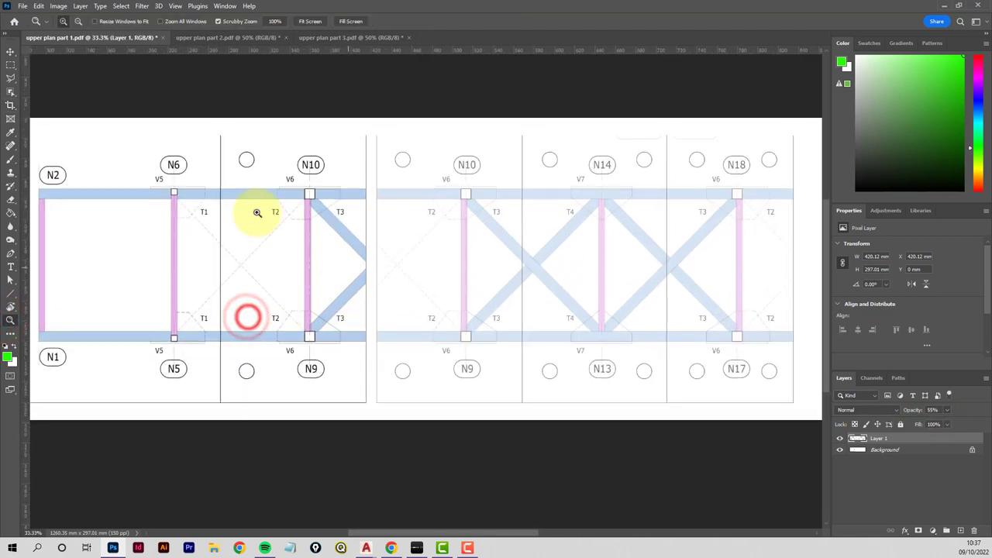
pyautogui.click(10, 51)
pyautogui.moveTo(604, 303); pyautogui.dragTo(432, 301)
pyautogui.keyDown('alt'); pyautogui.scroll(5, 241, 202); pyautogui.keyUp('alt')
pyautogui.keyDown('alt'); pyautogui.scroll(3, 253, 138); pyautogui.keyUp('alt')
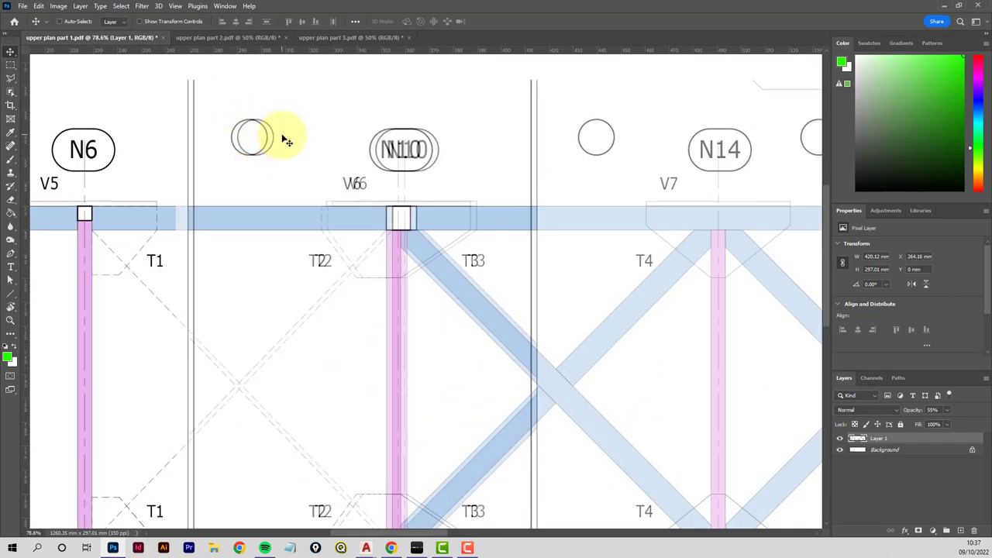
# Nudge the part 2 layer right to about X 266.9 mm, matching its N10 label and alignment circle with part 1.
pyautogui.press('Right')
pyautogui.press('Right')
pyautogui.press('Right')
pyautogui.press('Right')
pyautogui.press('Right')
pyautogui.press('Right')
pyautogui.press('Right')
pyautogui.press('Right')
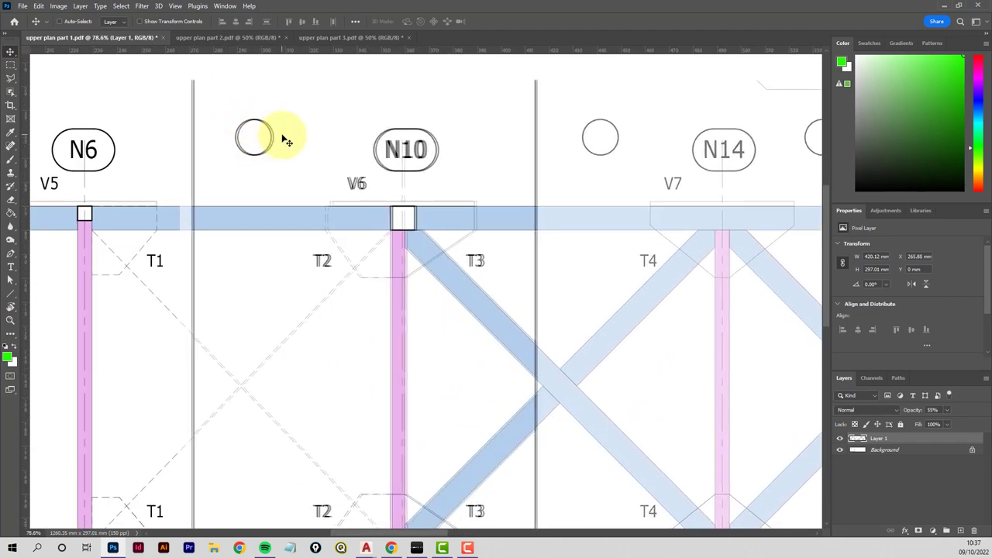
pyautogui.press('Right')
pyautogui.press('Right')
pyautogui.press('Right')
pyautogui.press('Right')
pyautogui.press('Right')
pyautogui.press('Right')
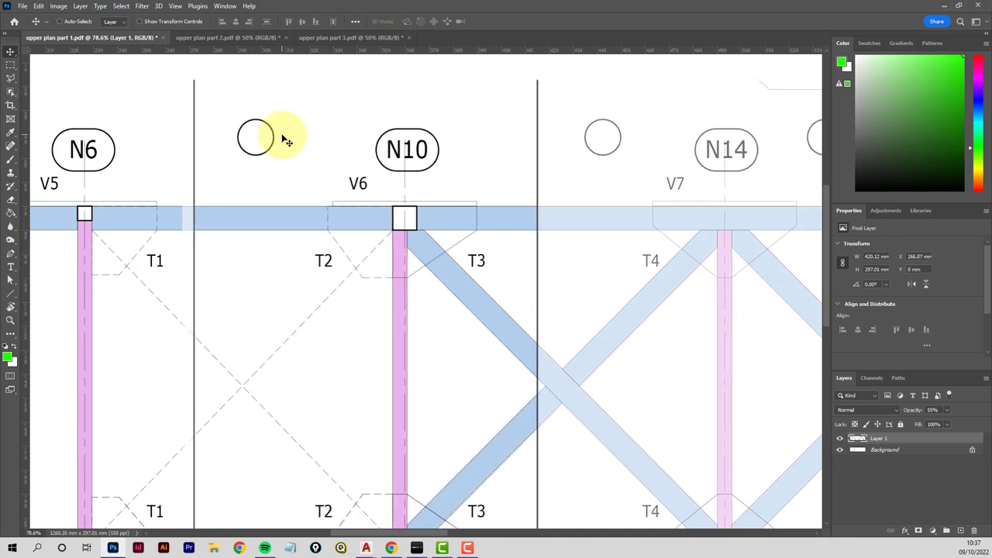
# Fine-tune the part 2 layer's horizontal position to X 266.7 mm using the alignment circle, and restore its opacity to 100%.
pyautogui.keyDown('alt'); pyautogui.scroll(1, 232, 107); pyautogui.keyUp('alt')
pyautogui.keyDown('alt'); pyautogui.scroll(3, 256, 152); pyautogui.keyUp('alt')
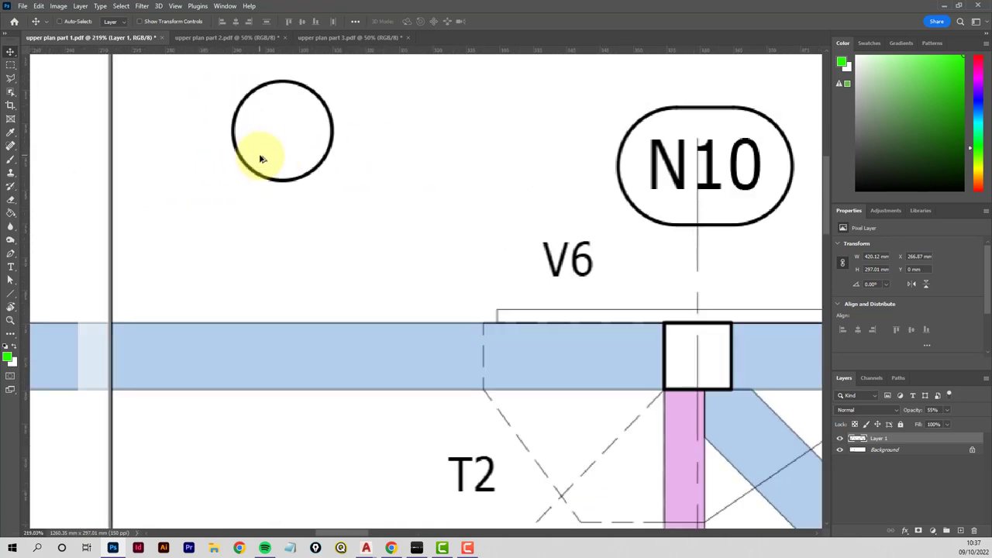
pyautogui.press('Left')
pyautogui.press('Left')
pyautogui.press('Right')
pyautogui.press('Left')
pyautogui.press('Right')
pyautogui.keyDown('alt'); pyautogui.scroll(-8, 579, 291); pyautogui.keyUp('alt')
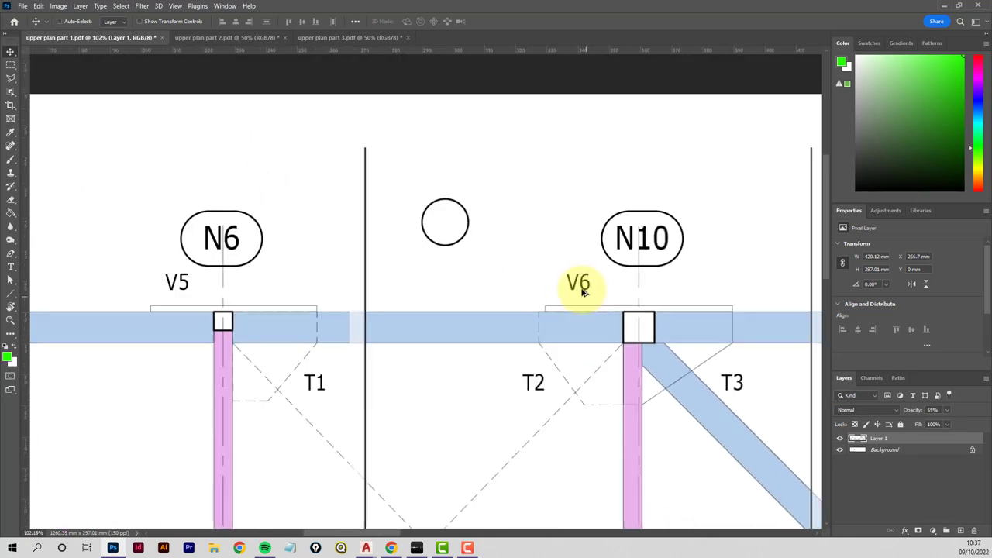
pyautogui.keyDown('alt'); pyautogui.scroll(-2, 578, 301); pyautogui.keyUp('alt')
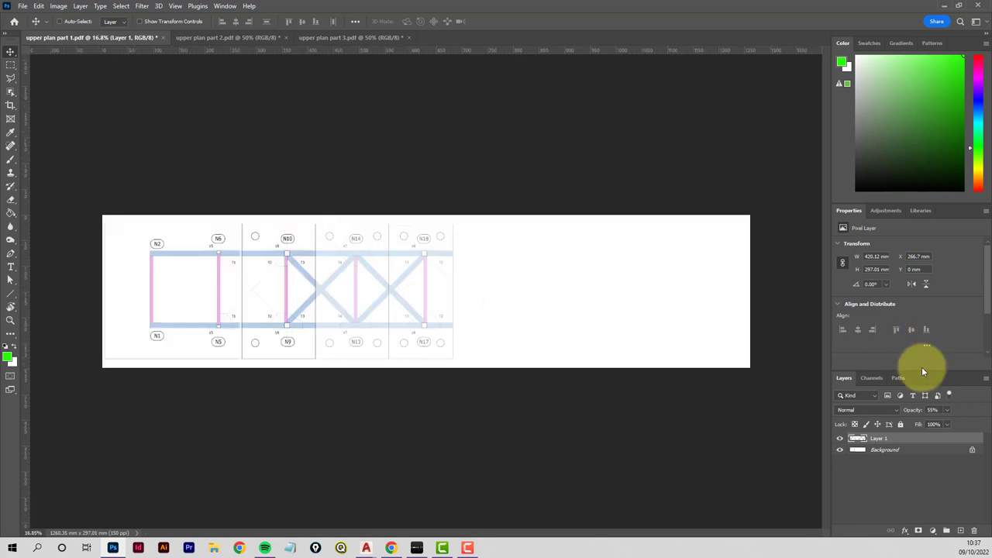
pyautogui.moveTo(940, 422); pyautogui.dragTo(969, 423)
# Copy the part 3 drawing into the part 1 document and place it near N17 and N18, at about X 558 mm.
pyautogui.click(345, 38)
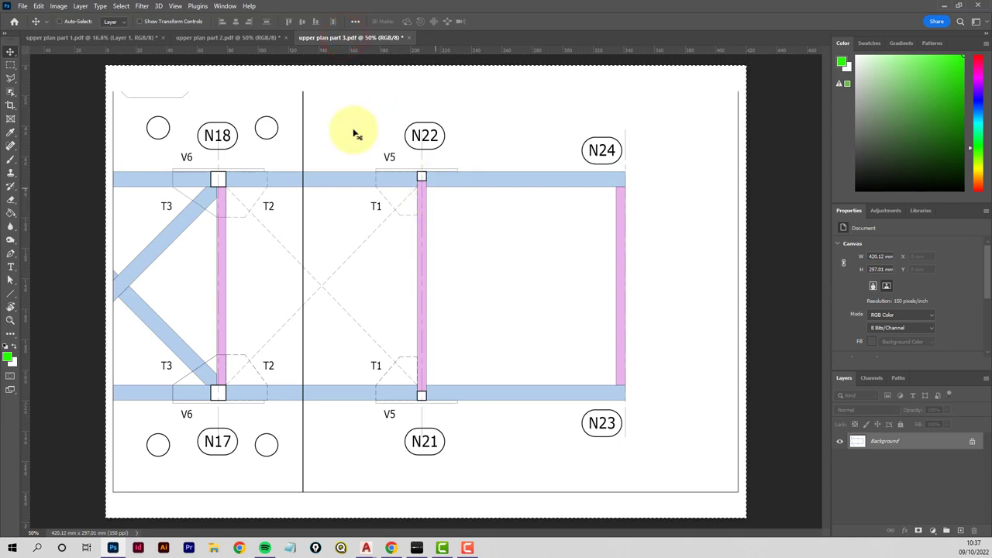
pyautogui.moveTo(113, 38); pyautogui.dragTo(478, 292)
pyautogui.moveTo(406, 296); pyautogui.dragTo(486, 297)
# Lower the part 3 layer's opacity to 58% so the overlap with part 2 around N17 and N18 shows through.
pyautogui.keyDown('alt'); pyautogui.scroll(5, 409, 299); pyautogui.keyUp('alt')
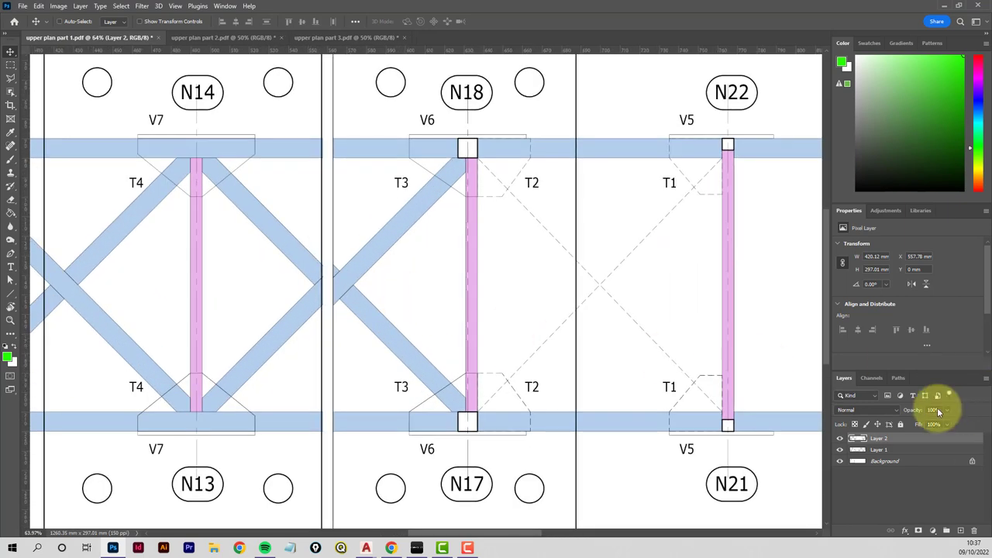
pyautogui.click(947, 411)
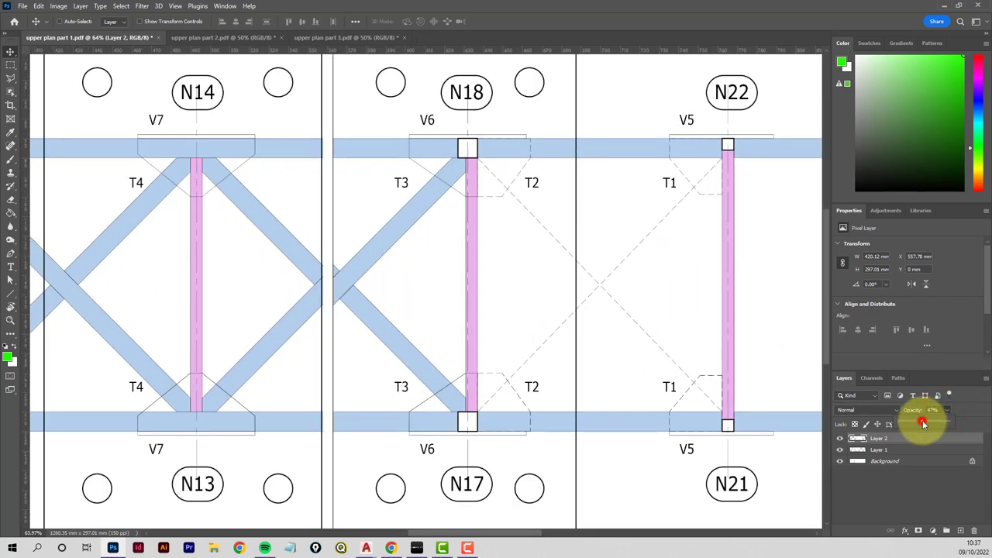
pyautogui.click(921, 421)
pyautogui.keyDown('alt'); pyautogui.scroll(2, 498, 78); pyautogui.keyUp('alt')
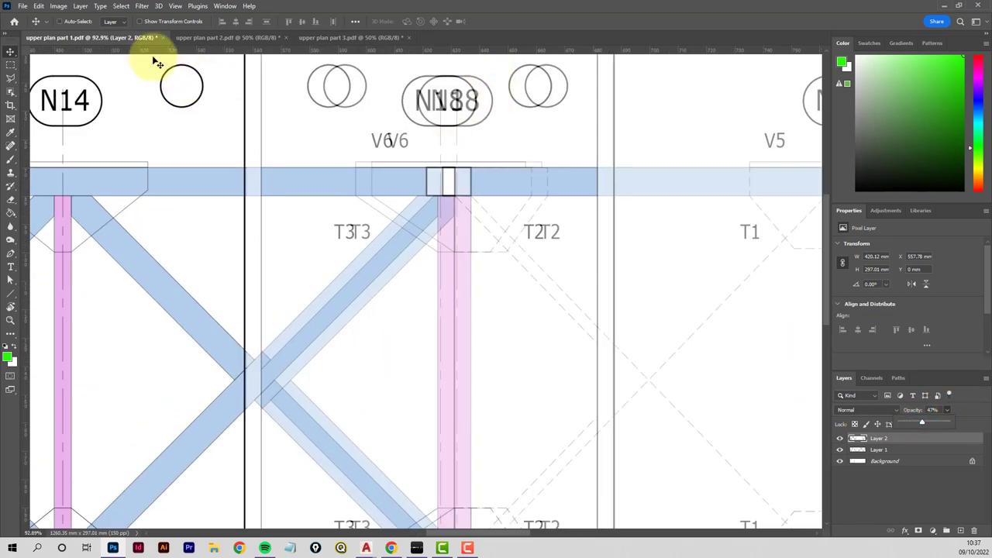
pyautogui.press('5')
pyautogui.press('8')
# Nudge the part 3 layer to X 552.03 mm, matching its N18 label and alignment circles with part 2.
pyautogui.hotkey('shift', 'Left')
pyautogui.hotkey('shift', 'Left')
pyautogui.press('Left')
pyautogui.press('Left')
pyautogui.press('Left')
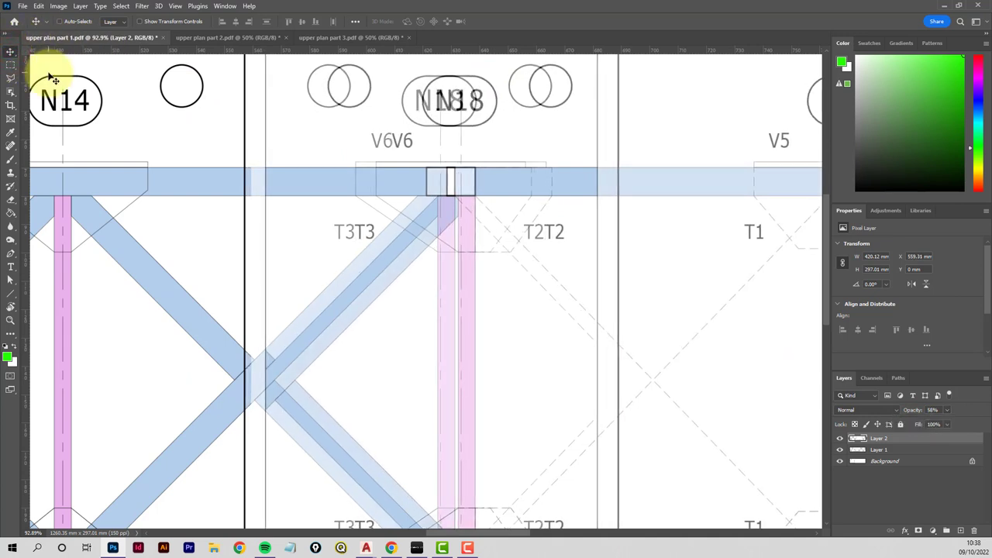
pyautogui.hotkey('shift', 'Left')
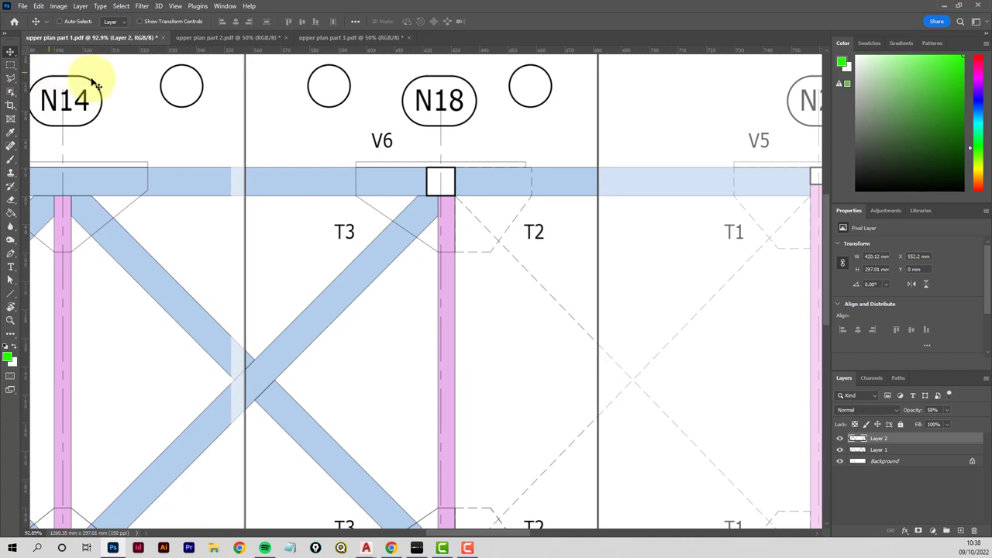
pyautogui.keyDown('alt'); pyautogui.scroll(3, 461, 93); pyautogui.keyUp('alt')
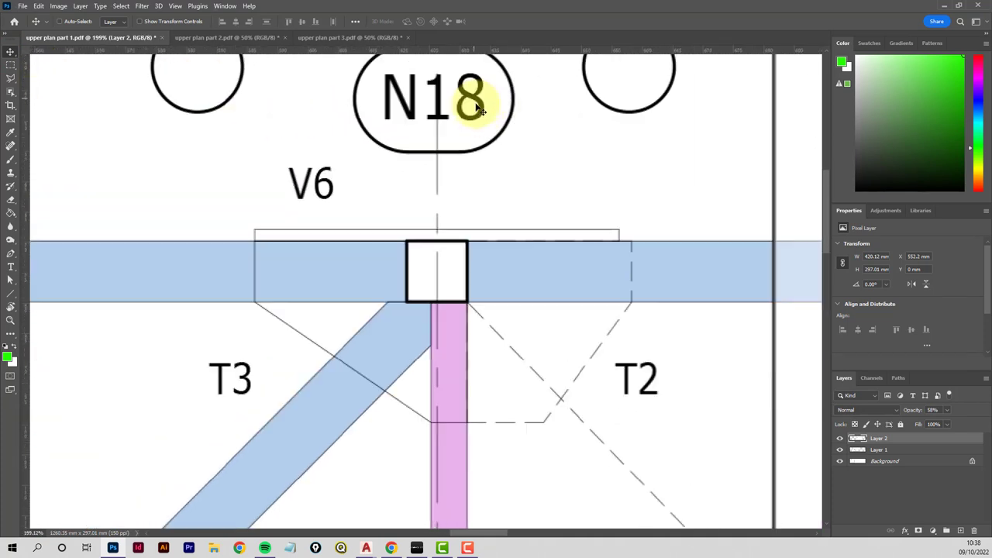
pyautogui.press('Left')
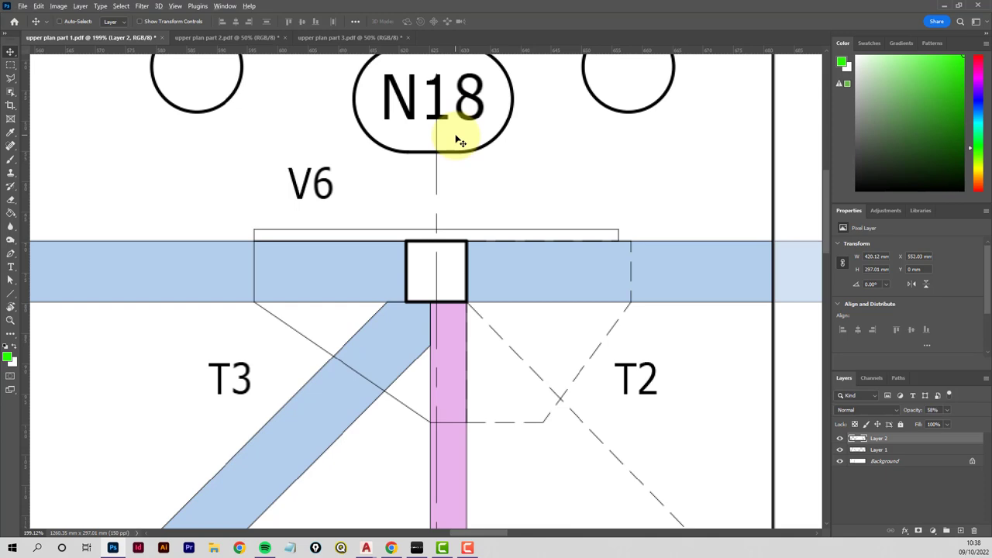
# Delete a full-height strip about 32.5 mm wide over the part 3 layer's left margin and restore its opacity to 100%.
pyautogui.keyDown('alt'); pyautogui.scroll(-8, 458, 140); pyautogui.keyUp('alt')
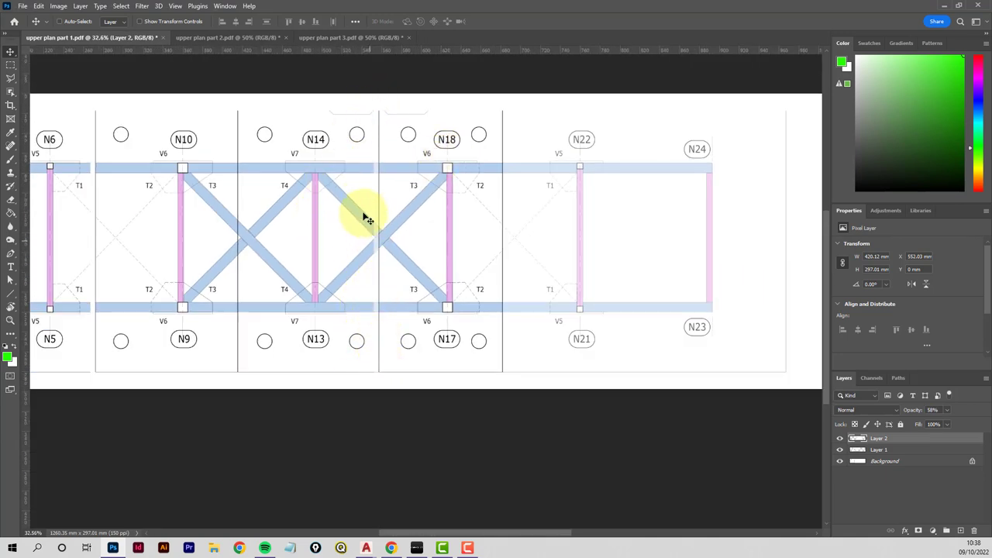
pyautogui.click(10, 66)
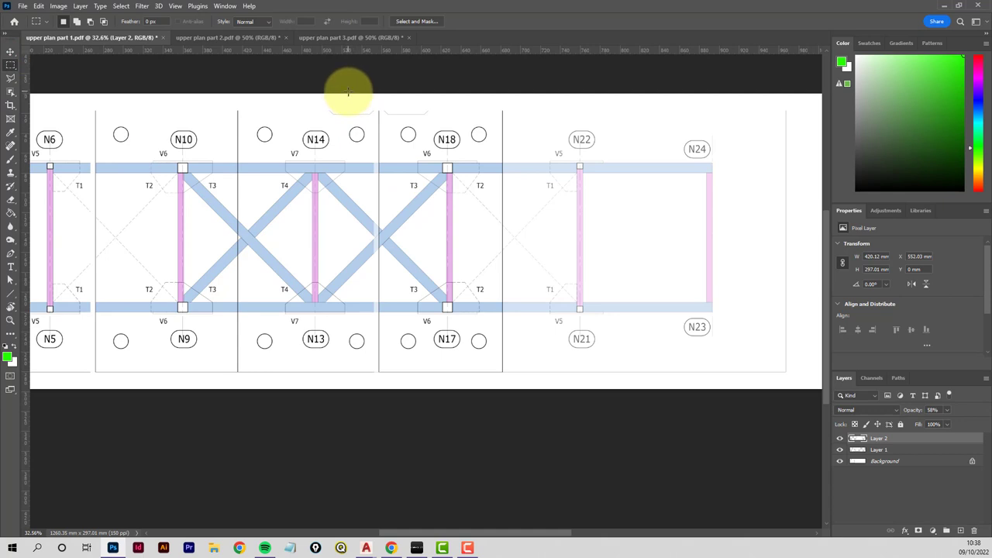
pyautogui.moveTo(349, 89); pyautogui.dragTo(379, 409)
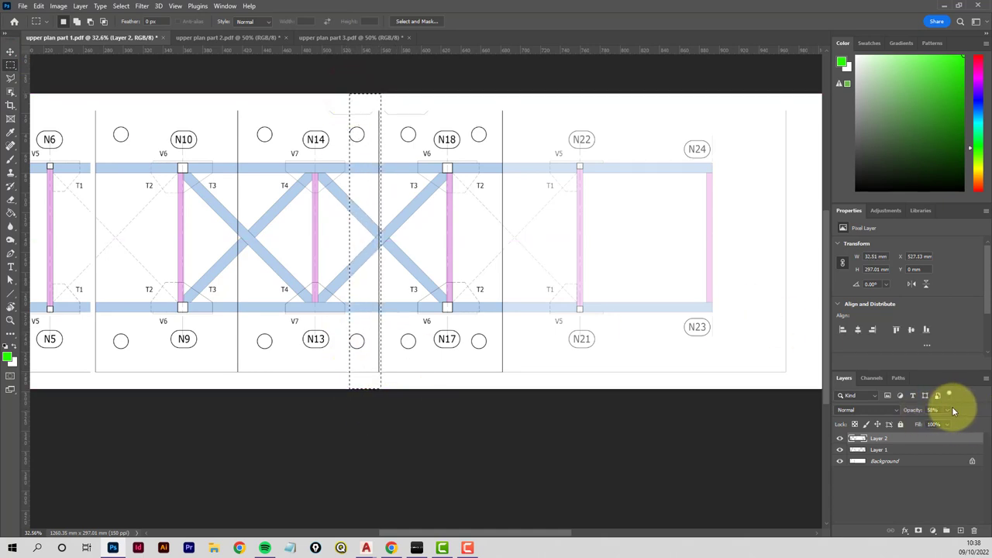
pyautogui.moveTo(945, 413); pyautogui.dragTo(967, 422)
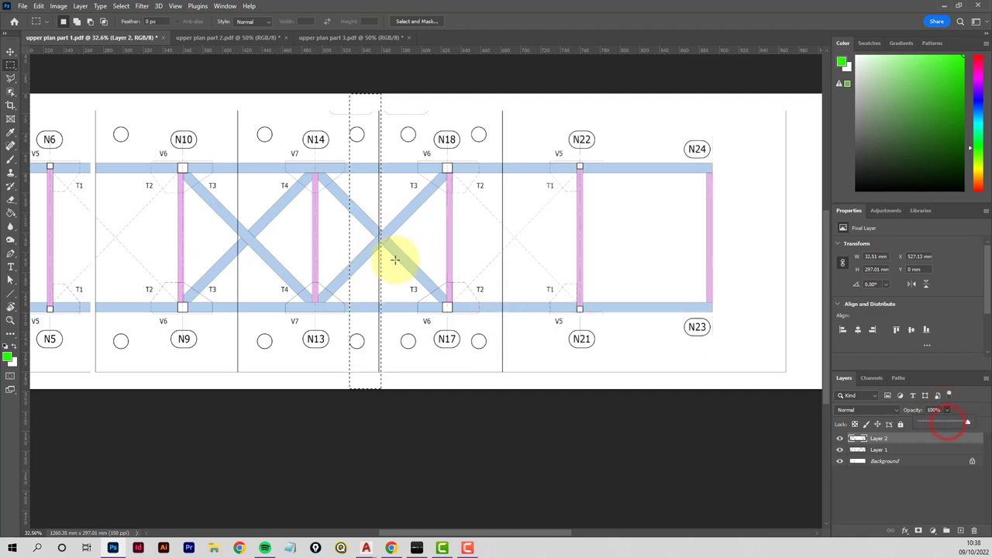
# Delete a full-height strip about 17 mm wide over the part 2 layer's left margin on Layer 1 and clear the selection.
pyautogui.click(912, 451)
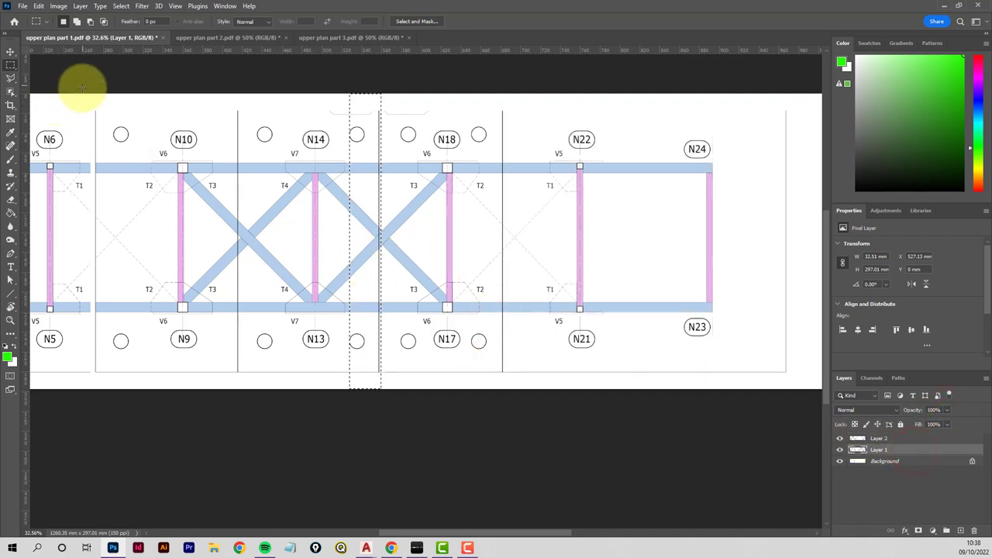
pyautogui.moveTo(81, 90); pyautogui.dragTo(91, 392)
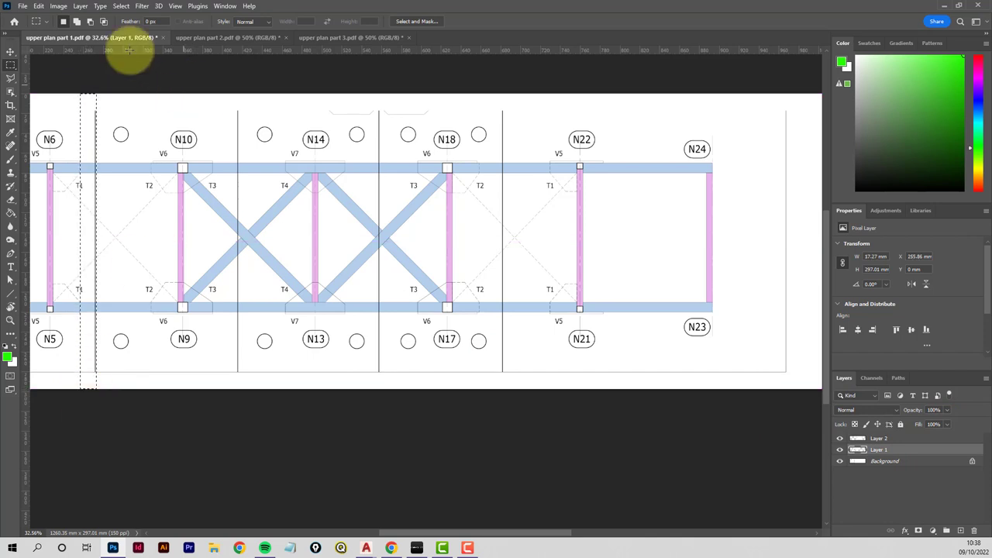
pyautogui.click(122, 6)
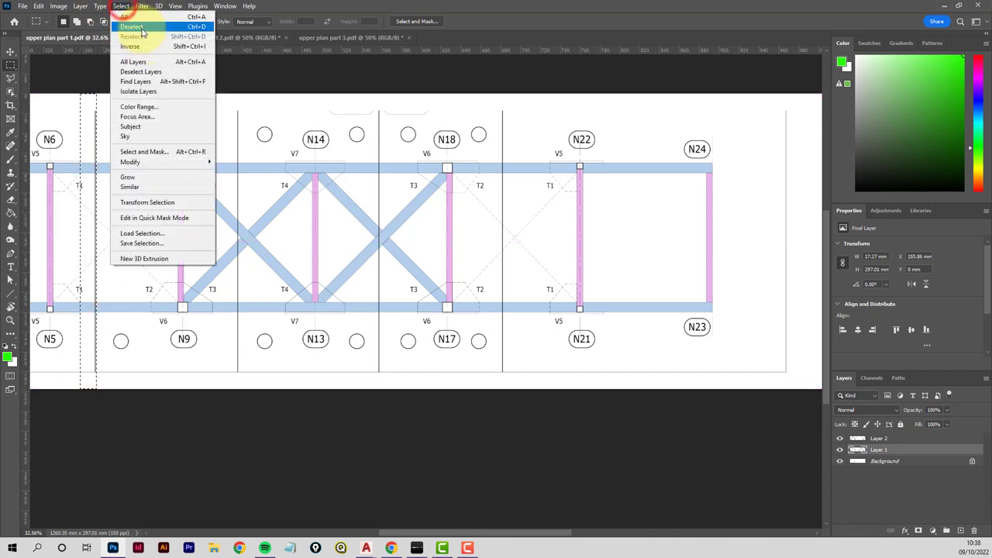
pyautogui.click(132, 26)
# Crop the joined drawing to about 850.9 x 270.8 mm, trimming the empty canvas around the truss plan.
pyautogui.keyDown('alt'); pyautogui.scroll(-4, 317, 215); pyautogui.keyUp('alt')
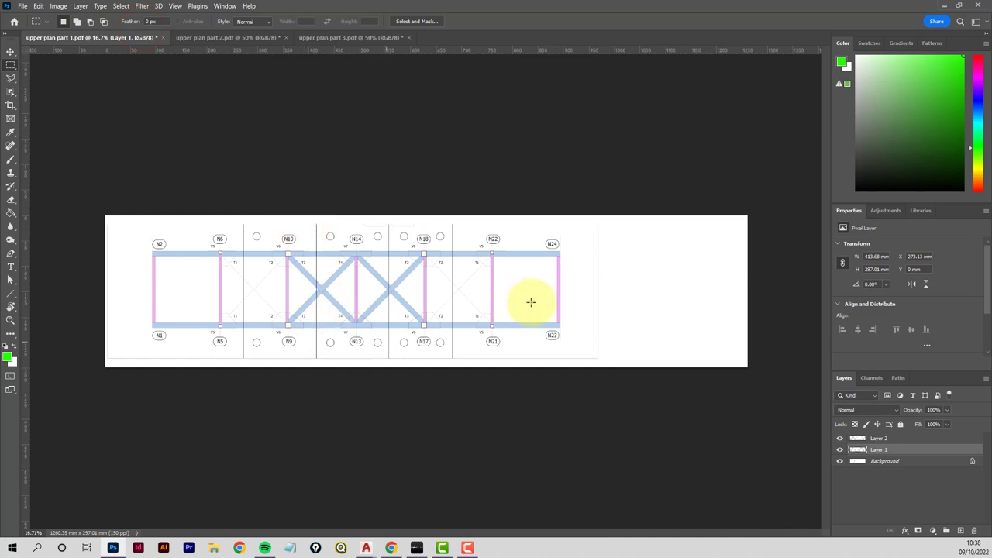
pyautogui.click(10, 104)
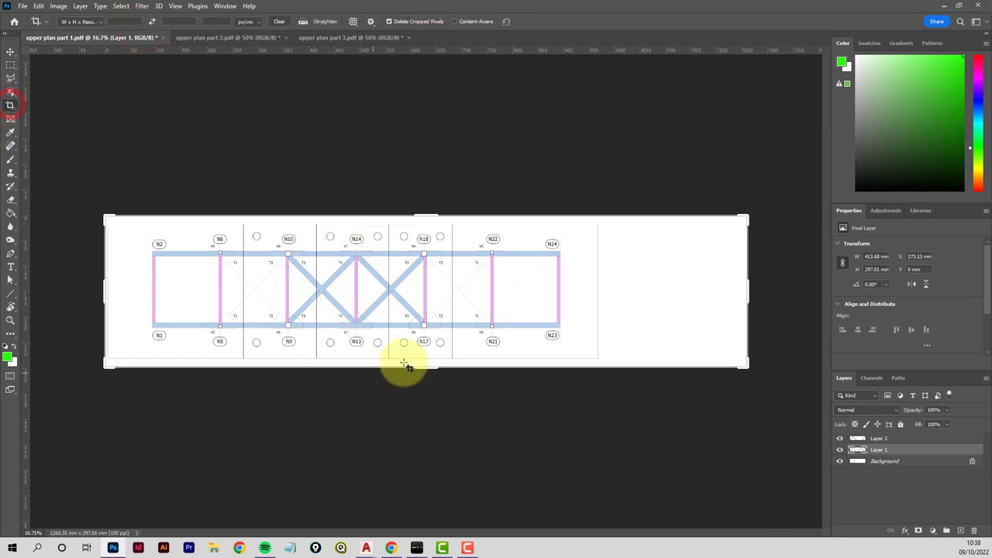
pyautogui.moveTo(424, 368); pyautogui.dragTo(422, 361)
pyautogui.moveTo(743, 289); pyautogui.dragTo(661, 289)
pyautogui.moveTo(188, 293); pyautogui.dragTo(206, 293)
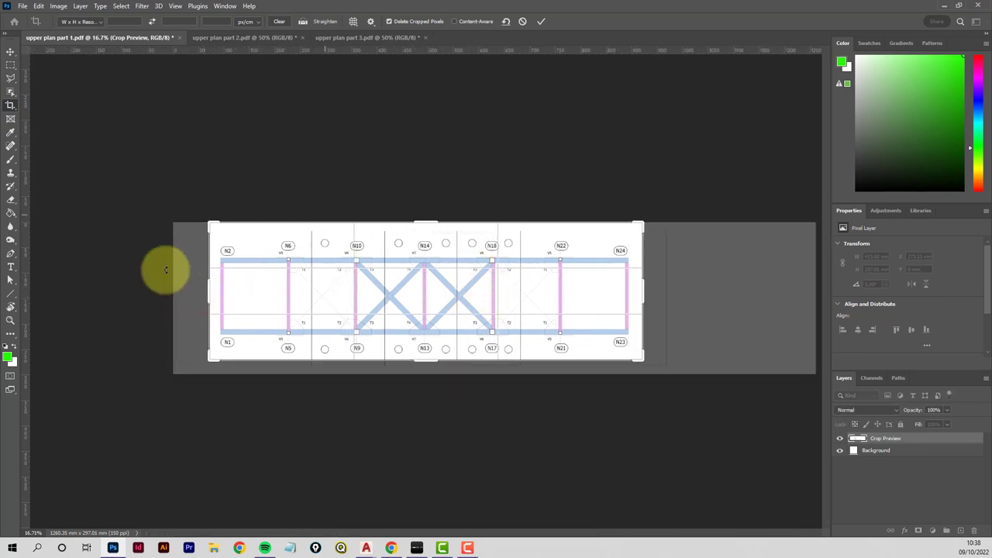
pyautogui.click(541, 22)
pyautogui.keyDown('alt'); pyautogui.scroll(5, 364, 332); pyautogui.keyUp('alt')
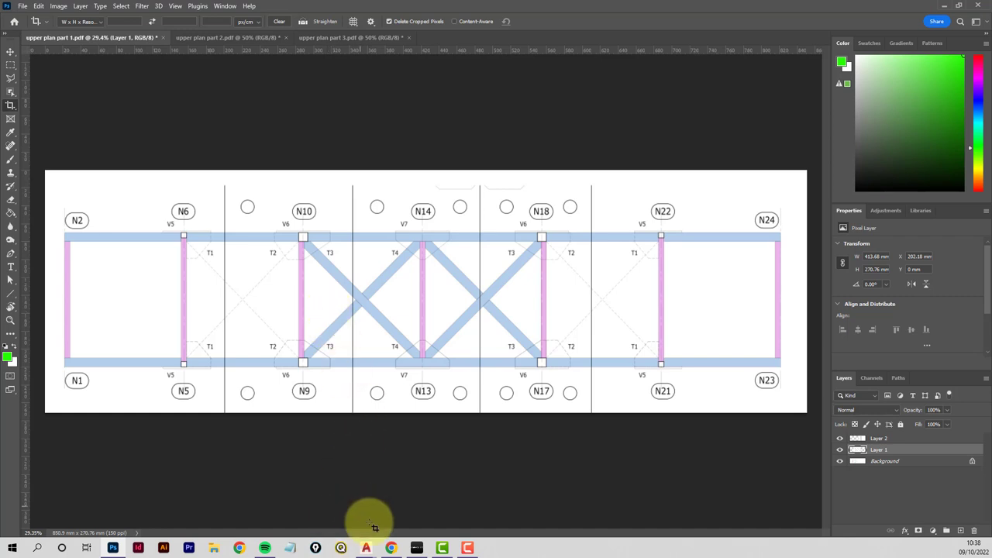
# Switch to SAMPLE WORKING DRAWING.dwg in AutoCAD and examine Layout1's whole viewport and its overlapping sheet outlines.
pyautogui.moveTo(372, 552)
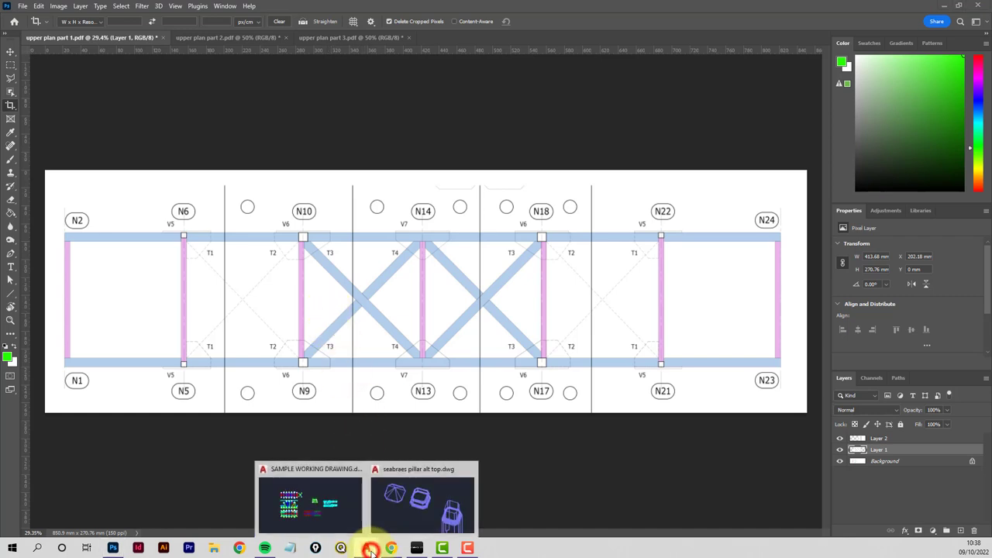
pyautogui.click(330, 503)
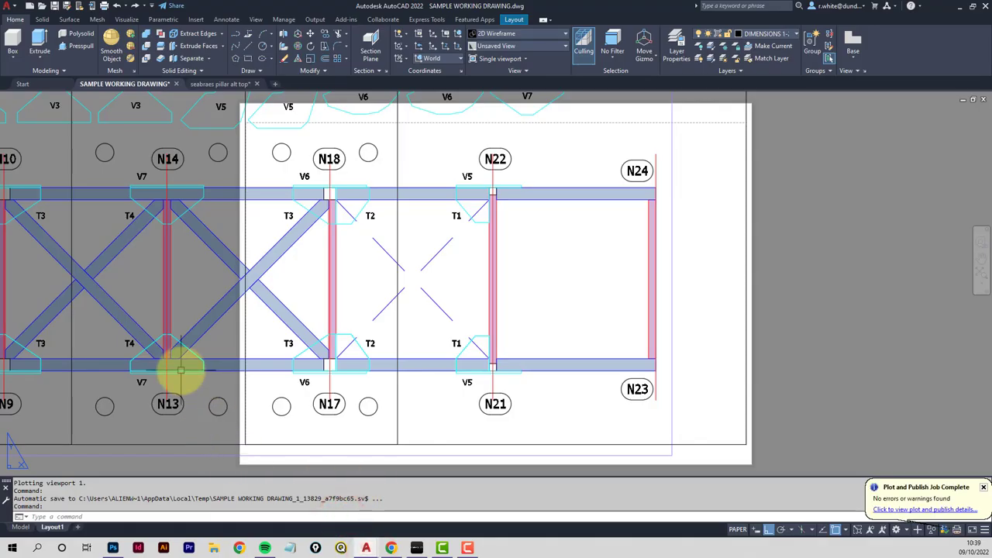
pyautogui.scroll(-2, 193, 387)
pyautogui.scroll(-4, 243, 399)
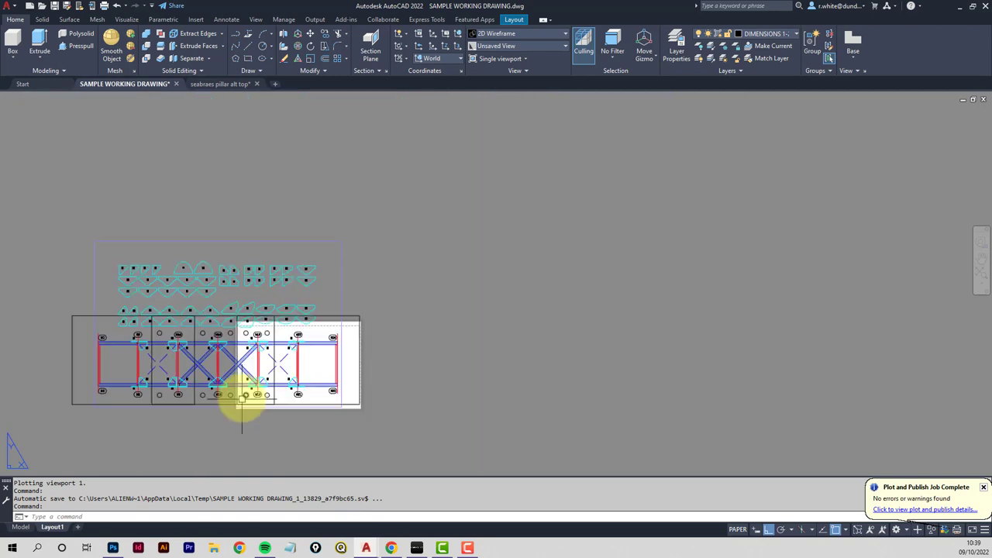
pyautogui.moveTo(221, 395); pyautogui.dragTo(388, 365, button='middle')
pyautogui.scroll(3, 388, 363)
pyautogui.scroll(-3, 395, 341)
pyautogui.scroll(2, 398, 334)
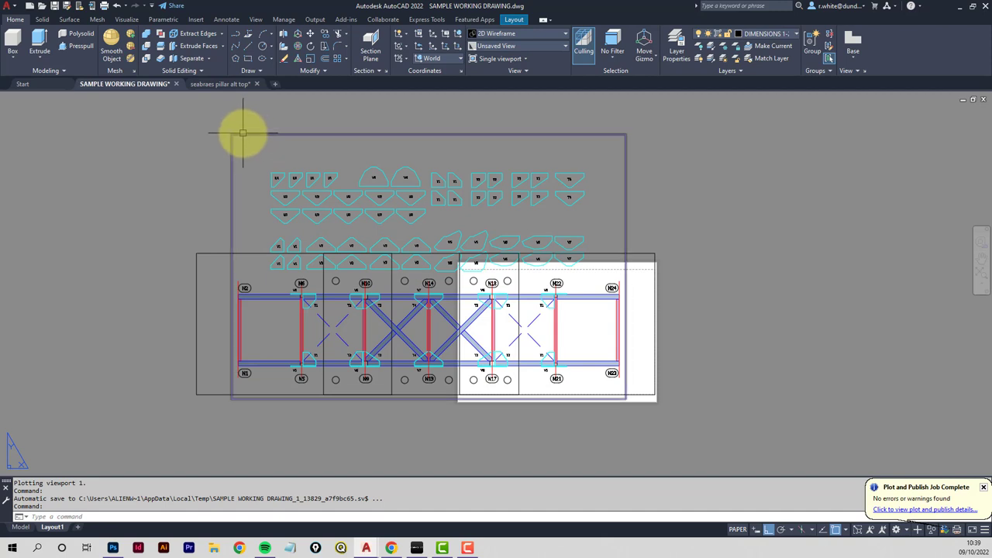
pyautogui.moveTo(243, 132)
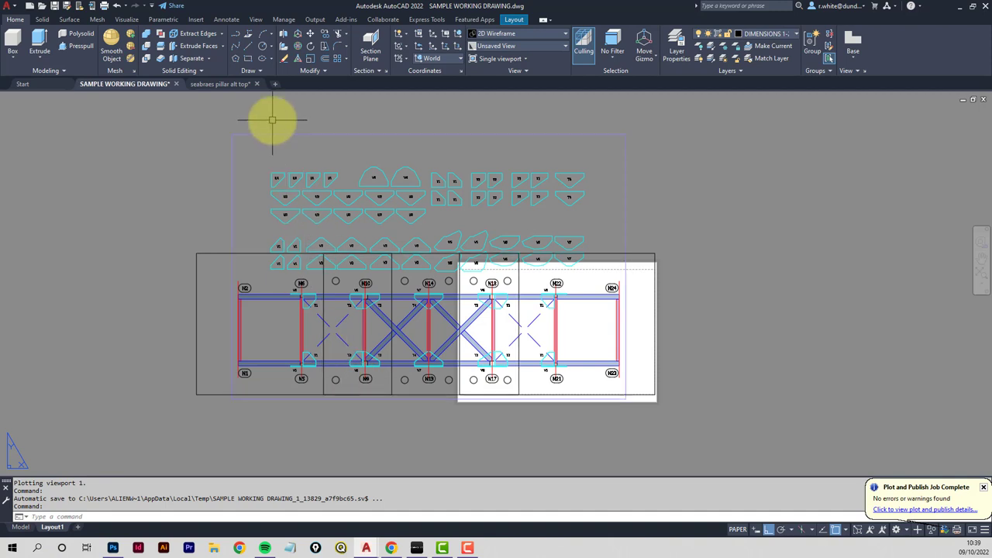
# Create a copy of Layout1 at the end of the layouts and open the copy.
pyautogui.rightClick(56, 530)
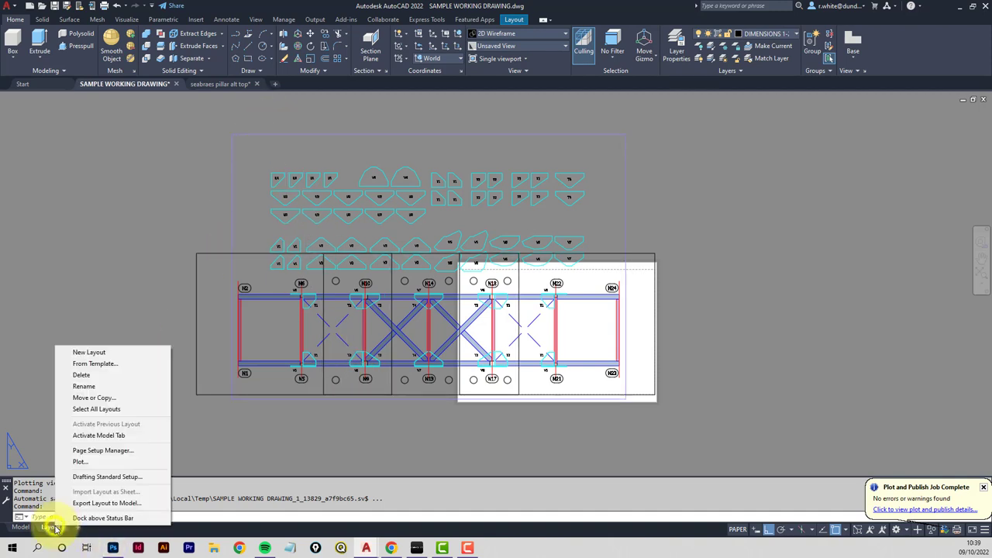
pyautogui.click(93, 398)
pyautogui.click(430, 272)
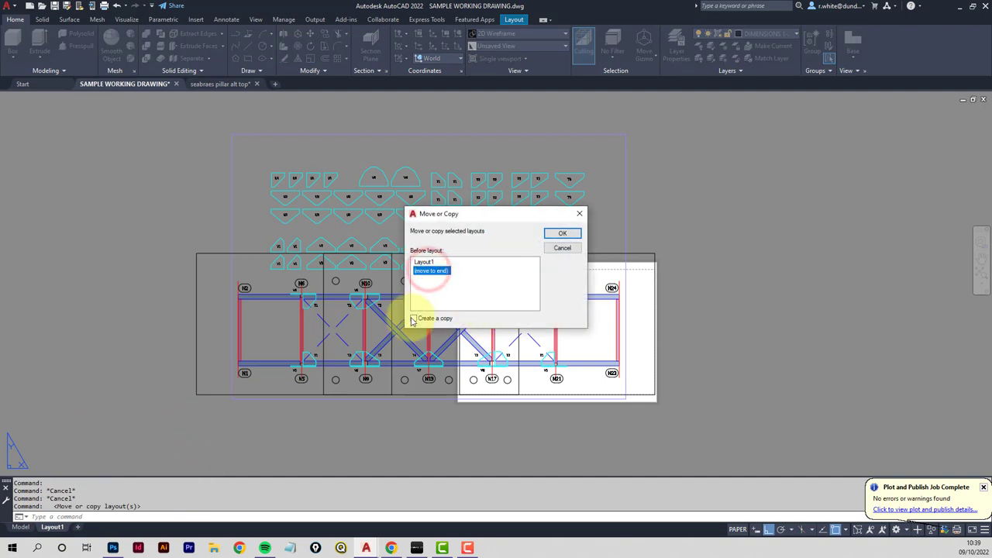
pyautogui.click(414, 318)
pyautogui.click(572, 234)
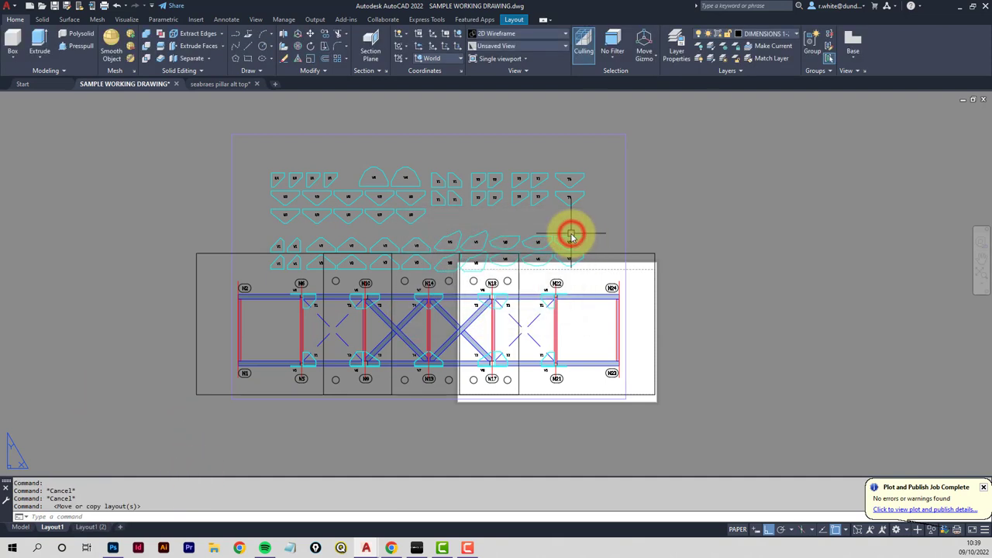
pyautogui.click(91, 527)
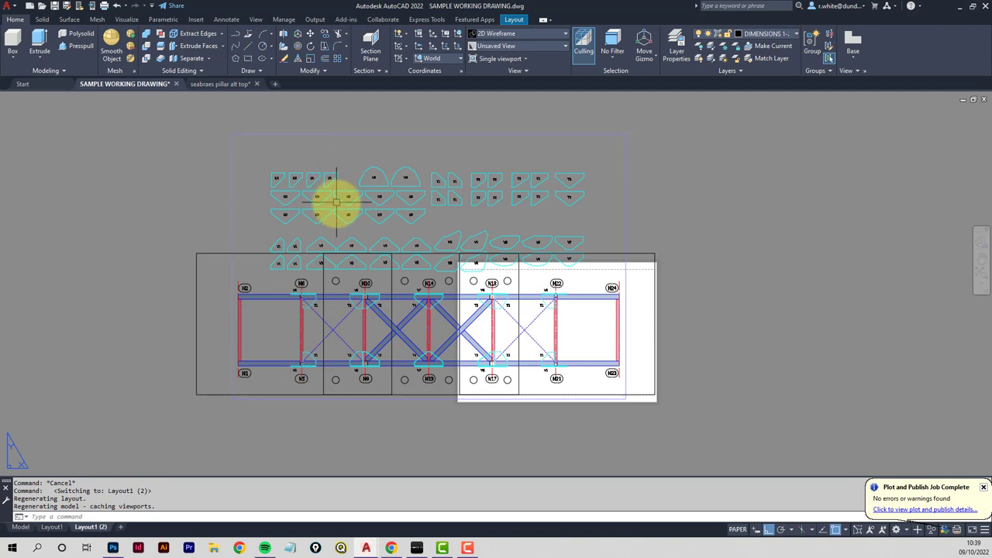
# Set the copied layout's viewport to show the truss elevation and the plan below it at 1:1, and return to paper space.
pyautogui.doubleClick(435, 224)
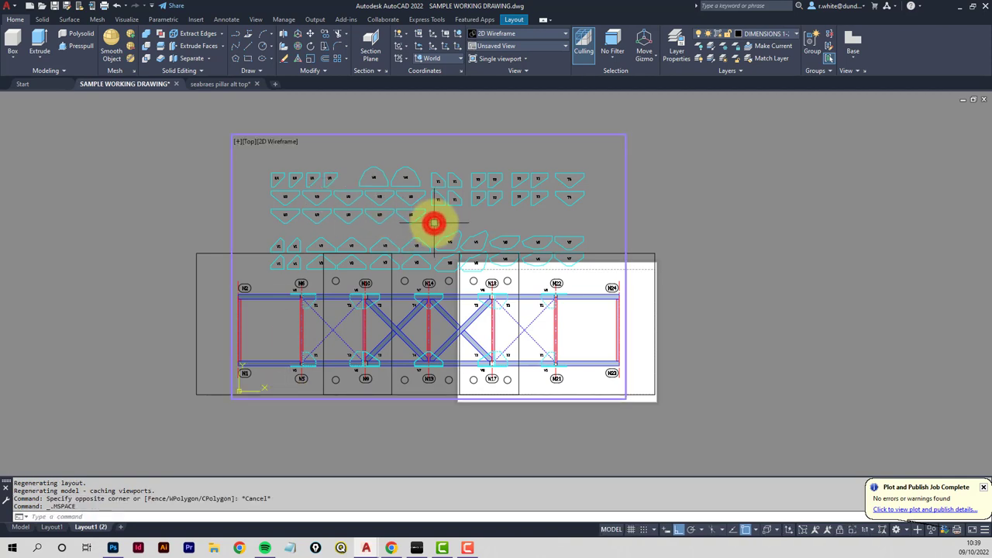
pyautogui.scroll(-2, 427, 363)
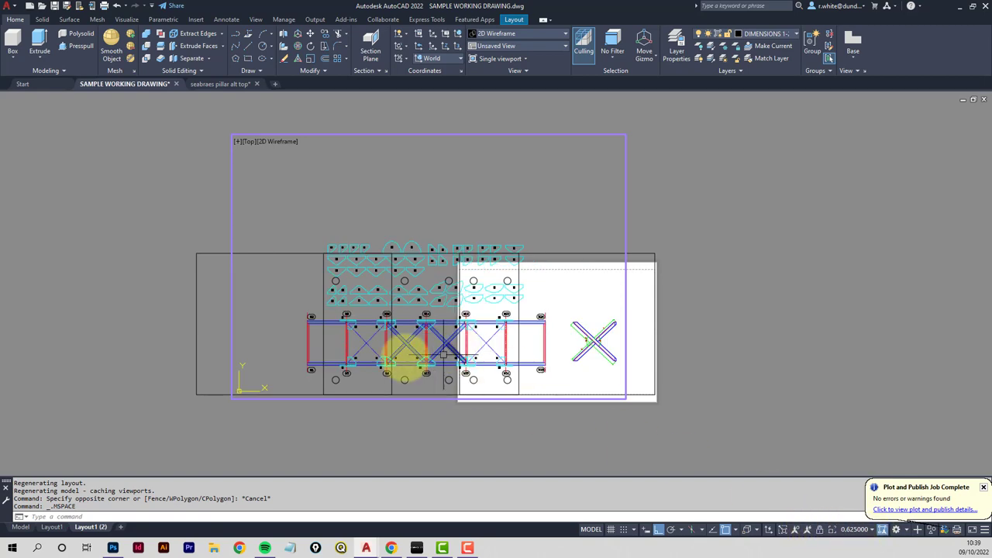
pyautogui.moveTo(395, 359); pyautogui.dragTo(424, 144, button='middle')
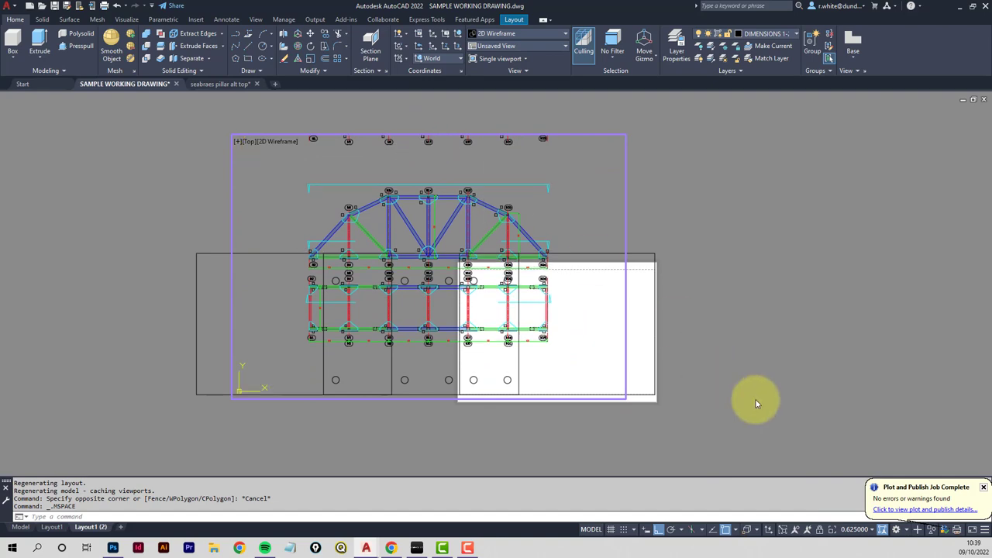
pyautogui.click(872, 530)
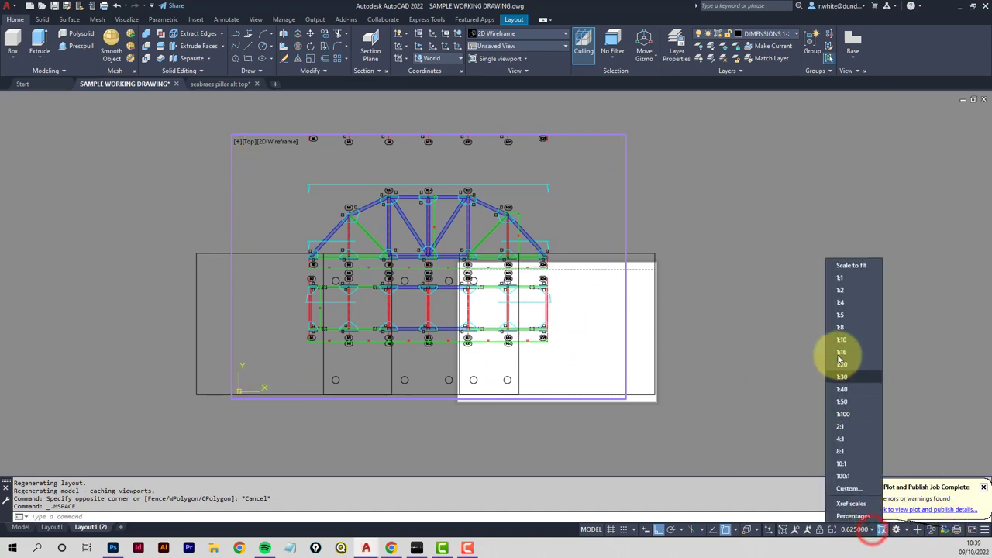
pyautogui.click(844, 279)
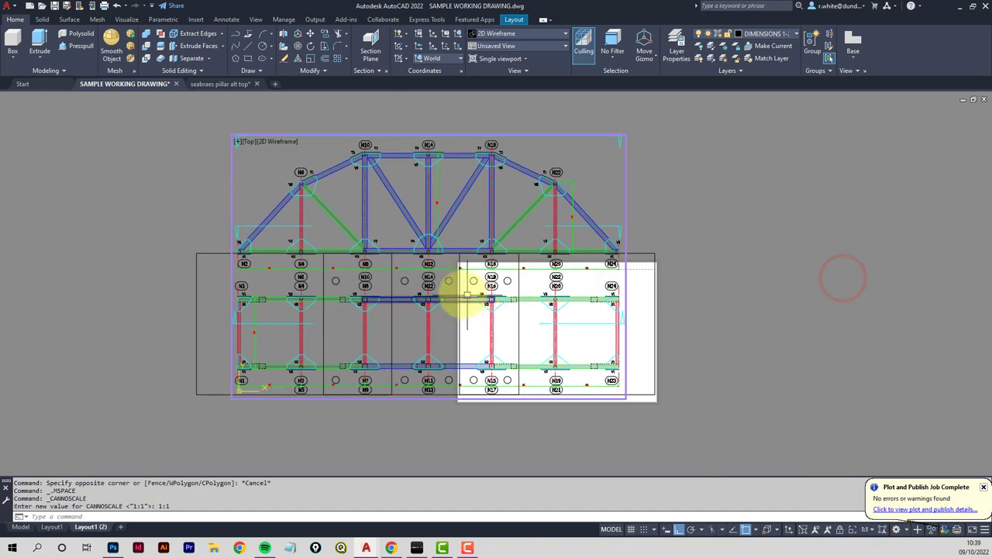
pyautogui.moveTo(438, 273); pyautogui.dragTo(436, 275, button='middle')
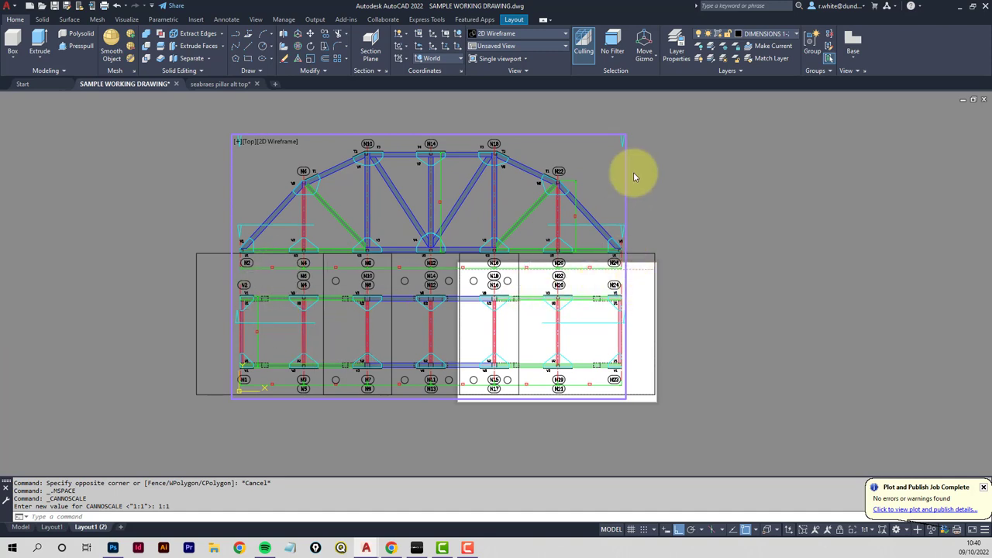
pyautogui.click(676, 238)
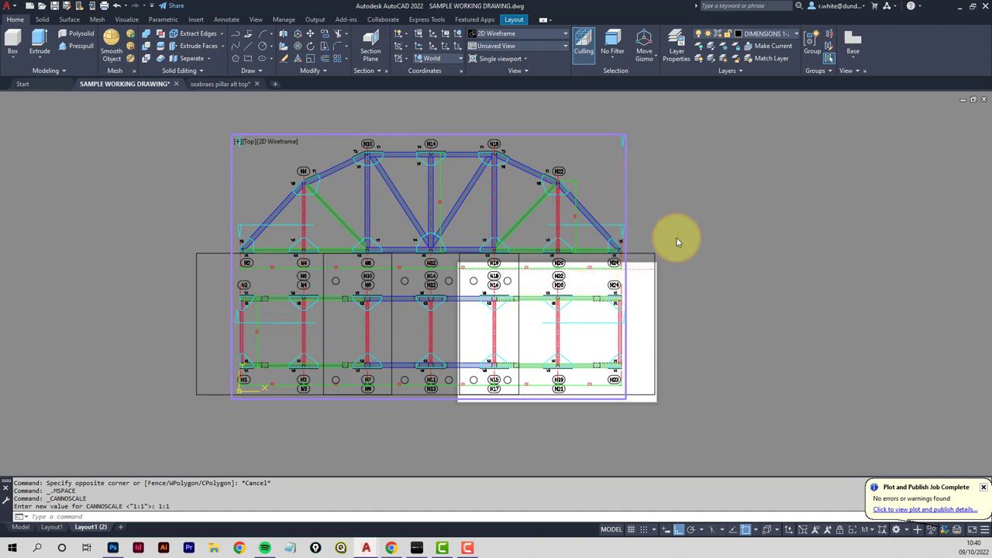
pyautogui.doubleClick(676, 238)
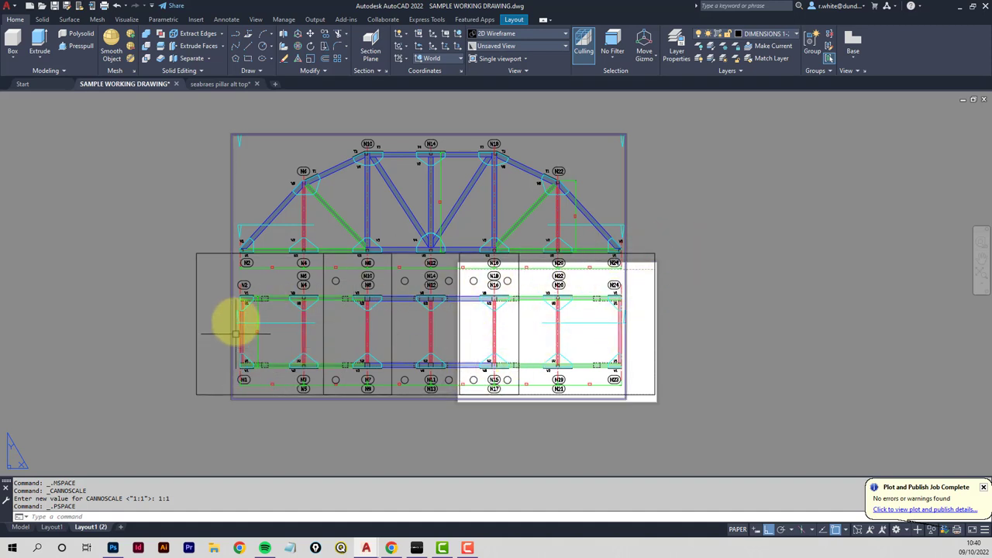
# Move the three sheet outlines vertically up about 275 mm from the lower plan onto the truss elevation.
pyautogui.write('m')
pyautogui.press('Return')
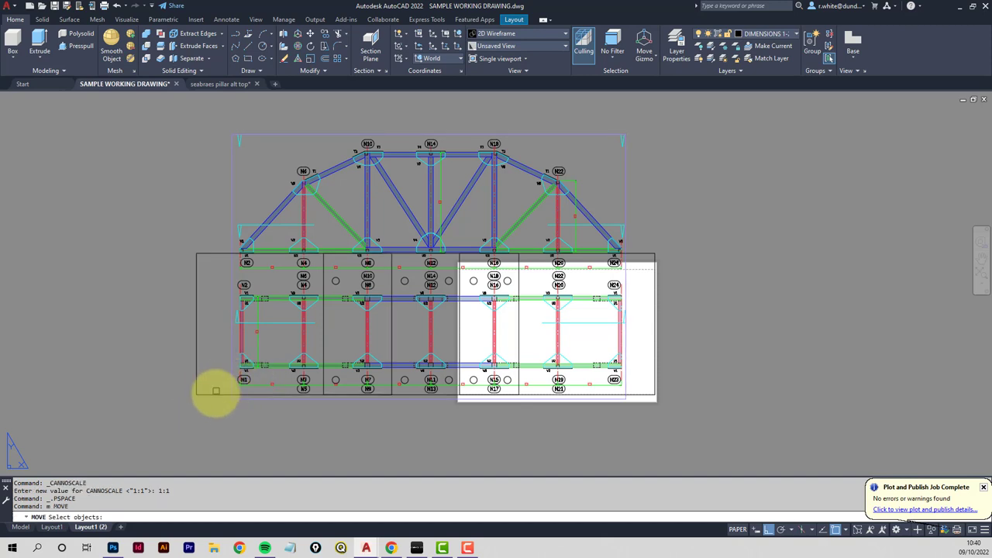
pyautogui.click(216, 393)
pyautogui.click(418, 396)
pyautogui.click(540, 393)
pyautogui.press('Return')
pyautogui.click(749, 413)
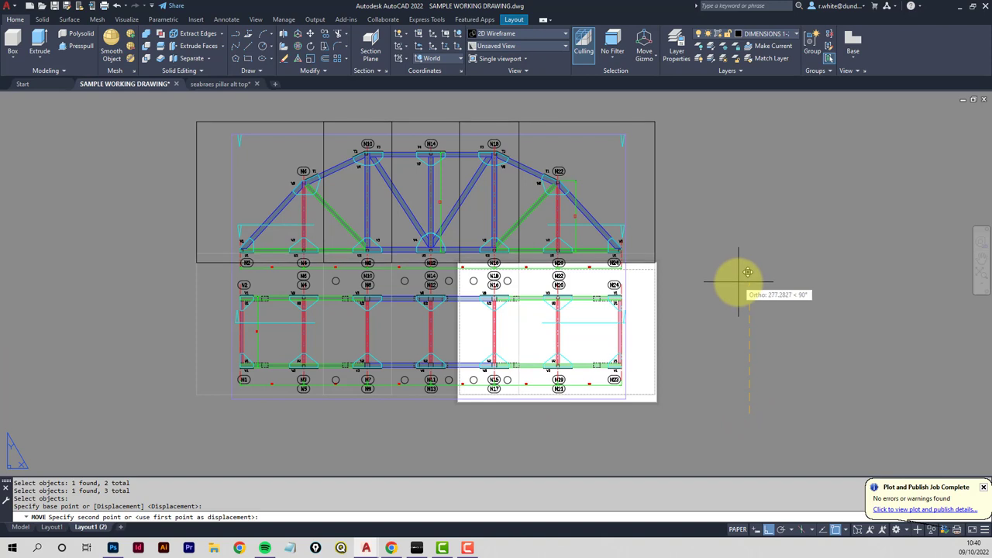
pyautogui.click(738, 283)
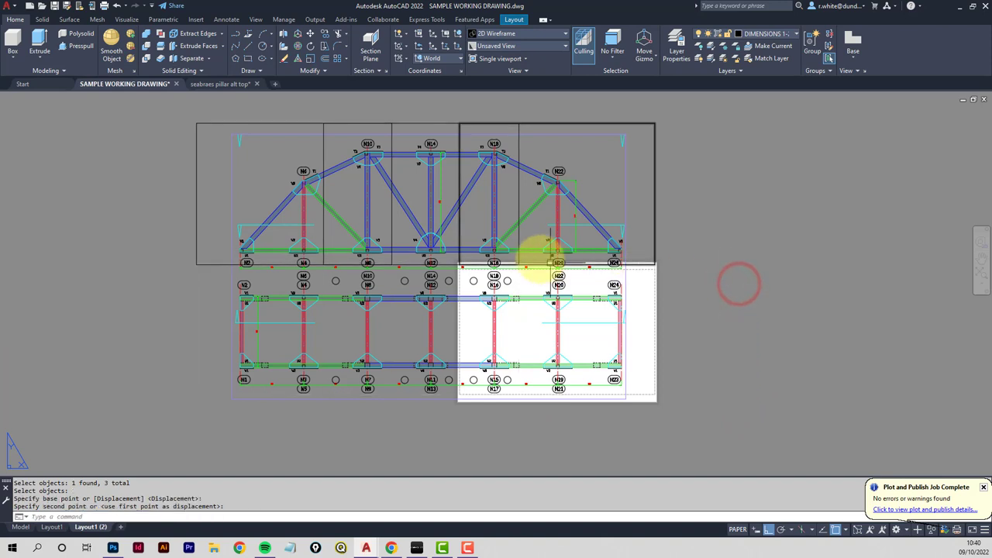
# Modify the copied layout's page setup so its plot window frames the leftmost sheet outline around the truss elevation.
pyautogui.rightClick(93, 527)
pyautogui.click(127, 450)
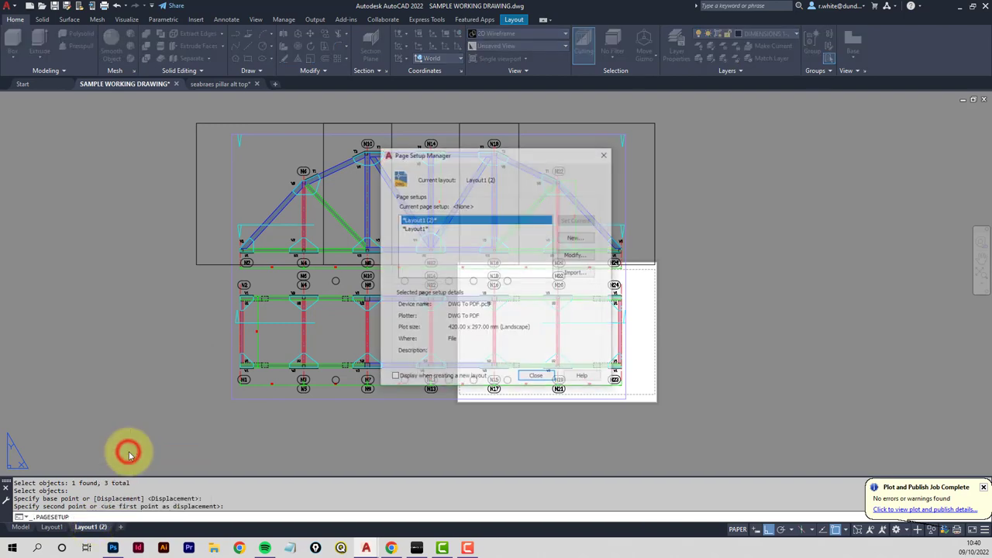
pyautogui.click(586, 257)
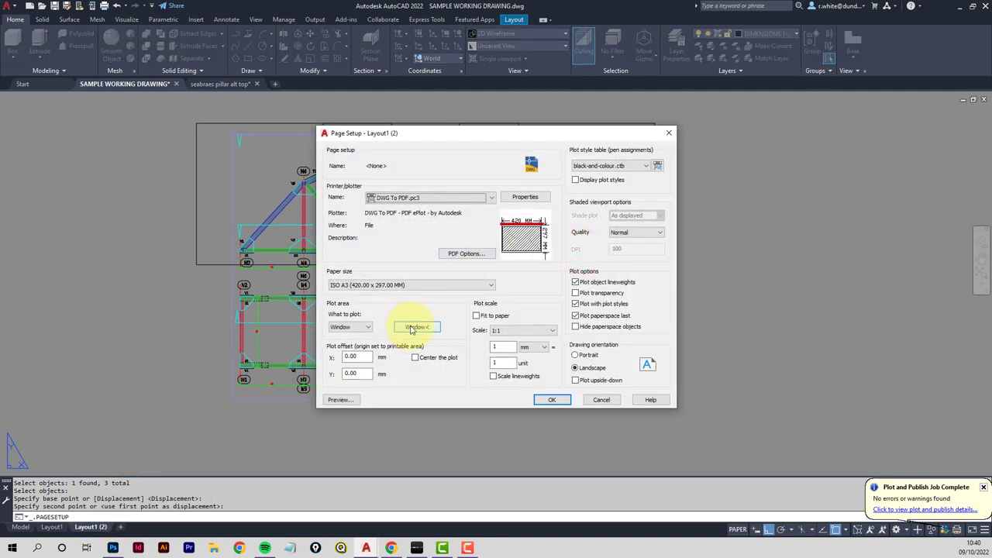
pyautogui.click(421, 329)
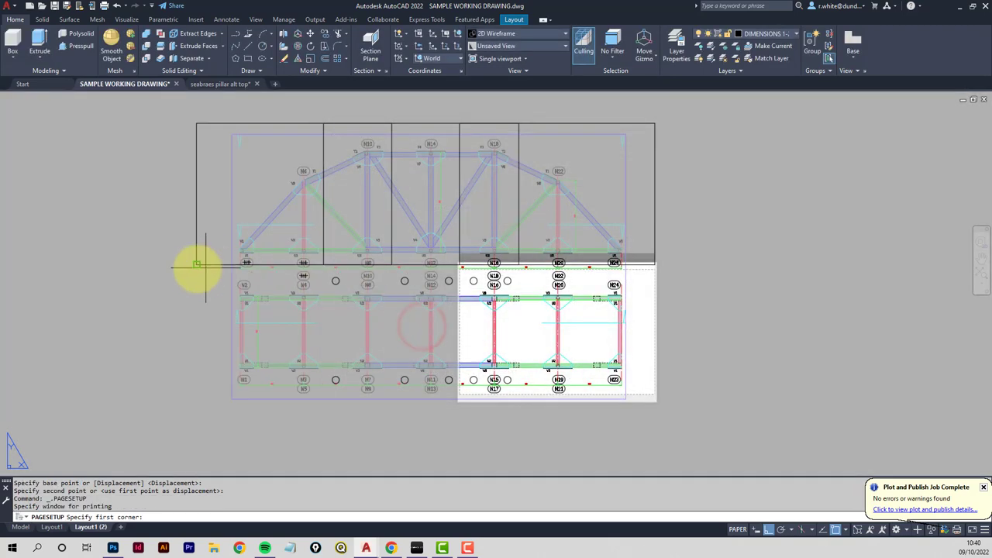
pyautogui.click(196, 264)
pyautogui.click(388, 123)
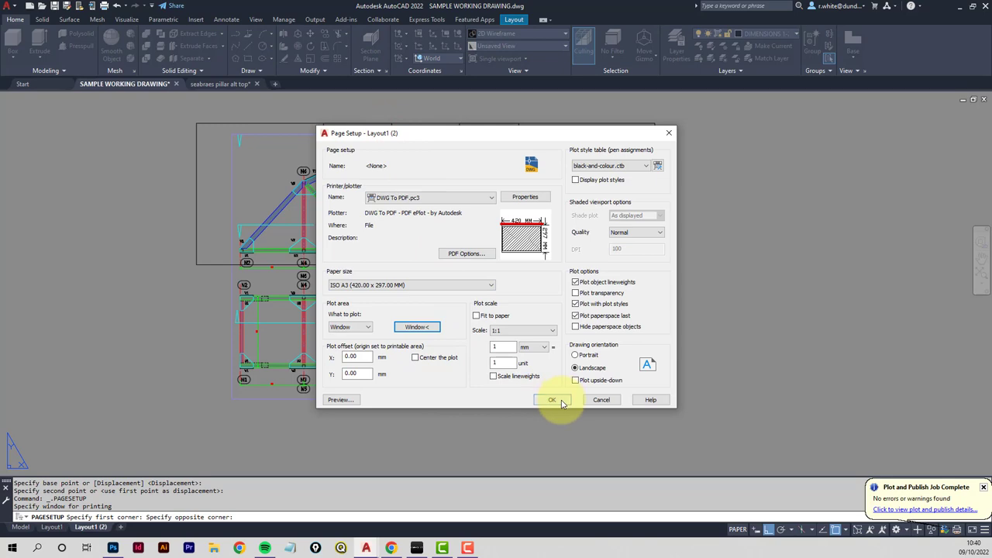
pyautogui.click(555, 401)
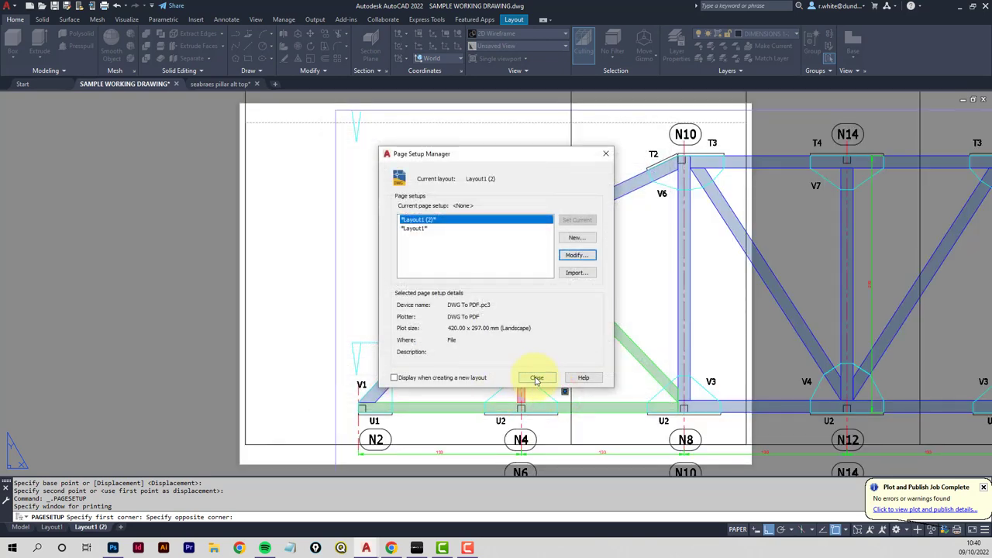
pyautogui.click(537, 379)
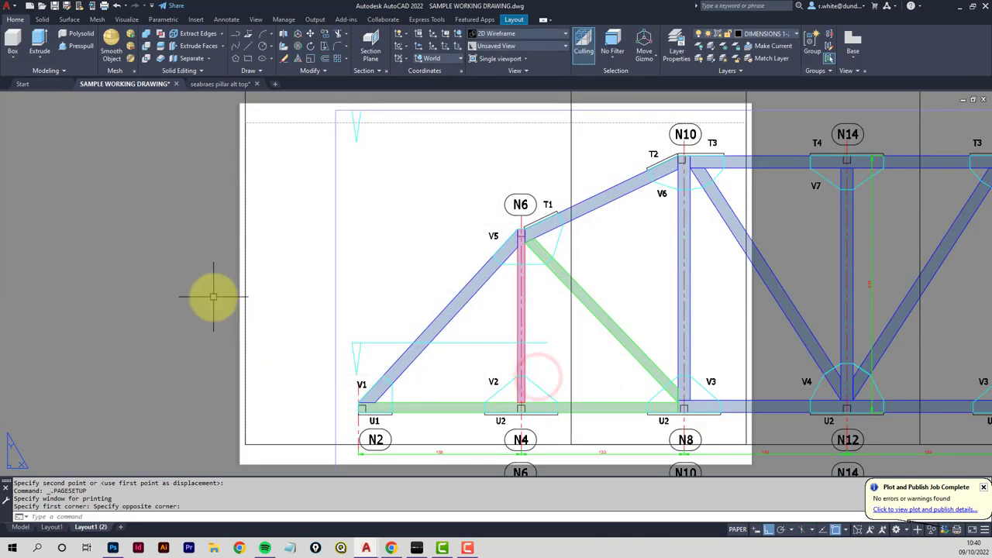
# Preview the copied layout's plot to check how the first sheet of the truss elevation prints.
pyautogui.write('plot')
pyautogui.press('Return')
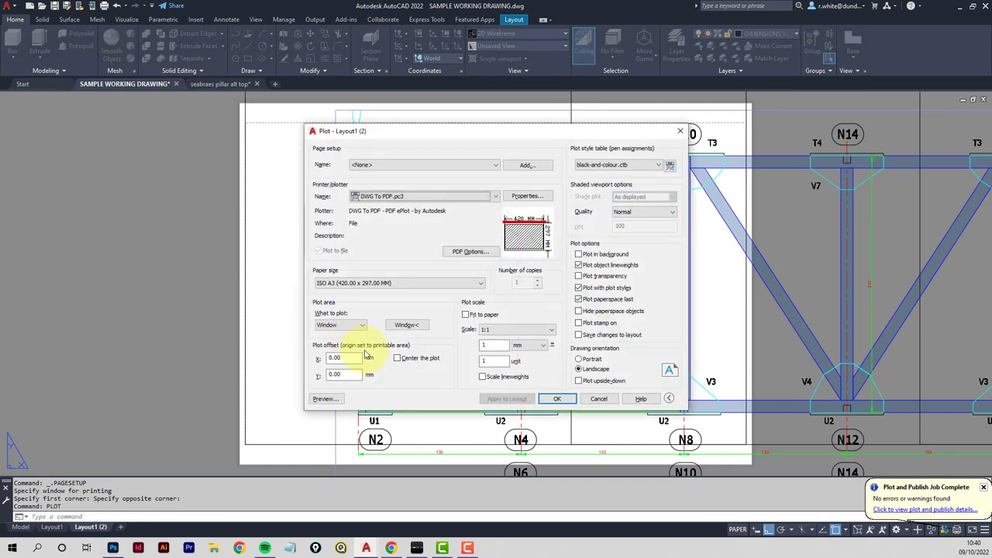
pyautogui.click(329, 400)
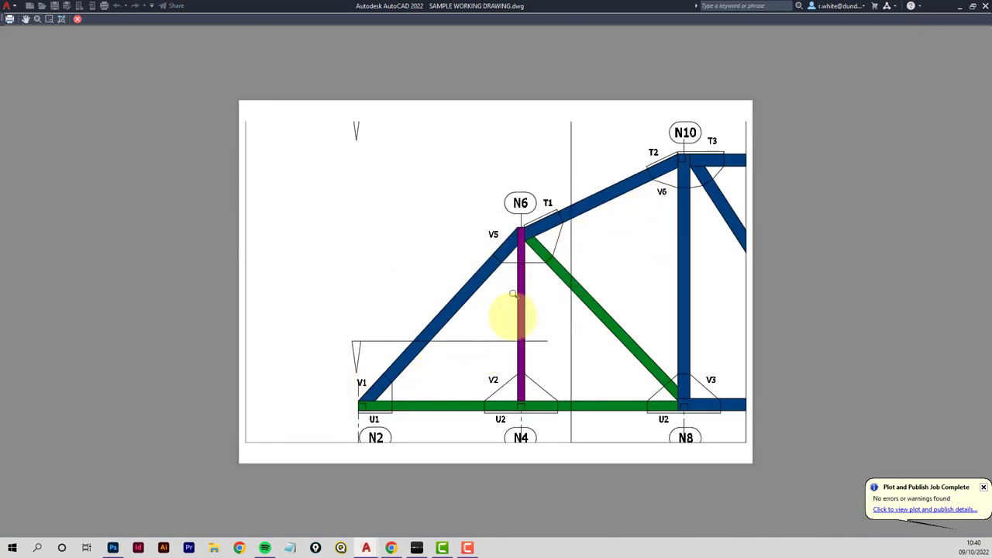
pyautogui.rightClick(546, 317)
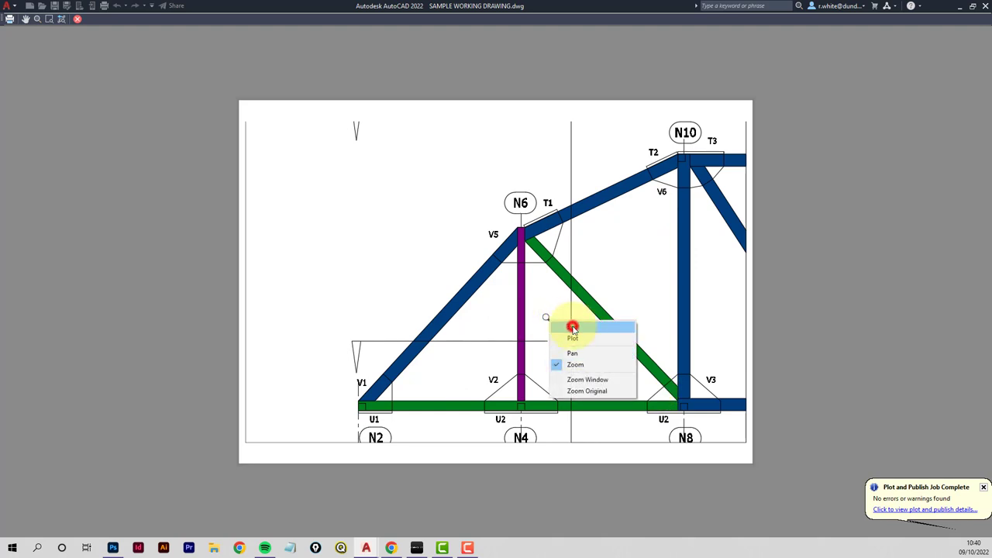
pyautogui.click(573, 328)
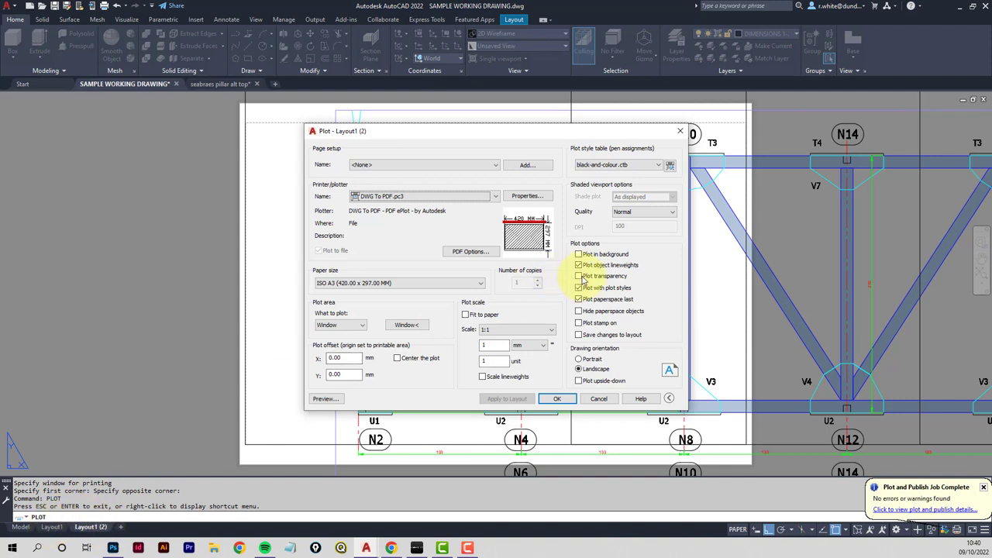
# Turn on plot transparency, apply it to the copied layout, and preview the sheet again without plotting it.
pyautogui.click(579, 277)
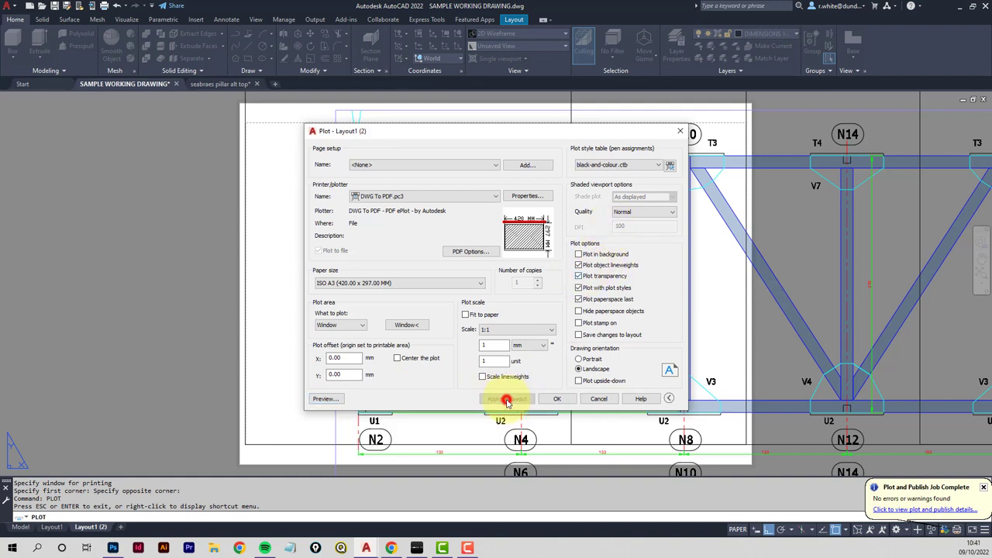
pyautogui.click(324, 399)
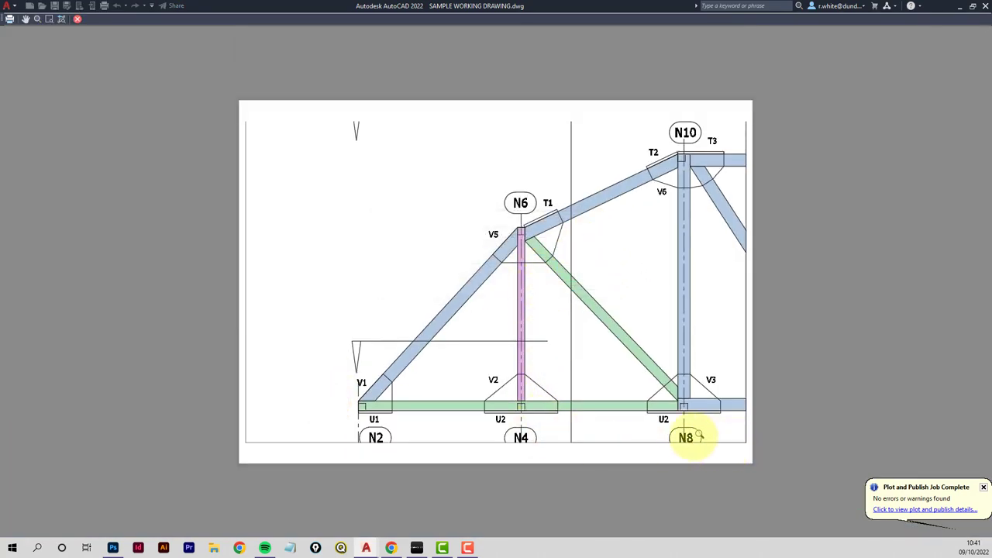
pyautogui.rightClick(506, 306)
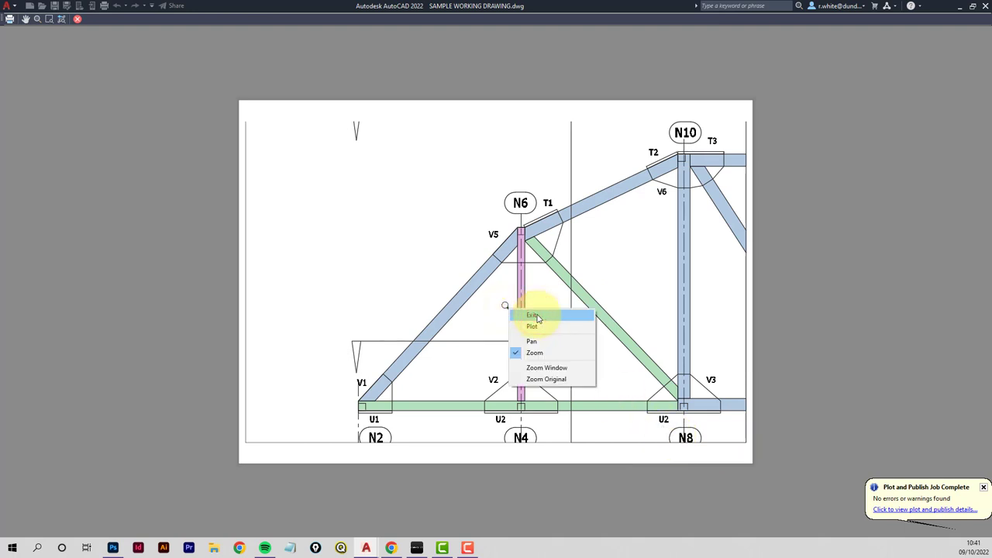
pyautogui.click(537, 316)
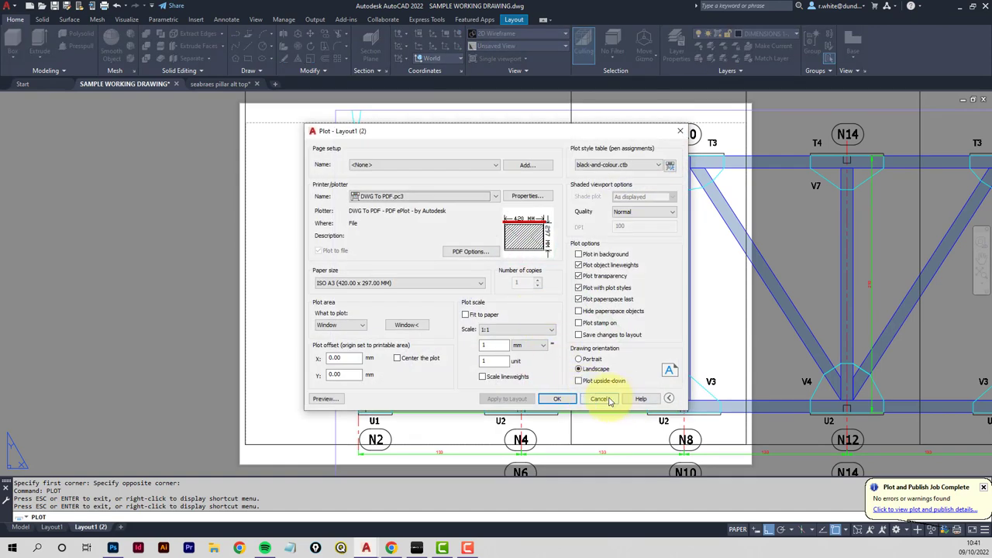
pyautogui.click(603, 398)
# Move the three sheet outlines down about 12 mm to take in the dimensions below the truss elevation.
pyautogui.scroll(-2, 554, 357)
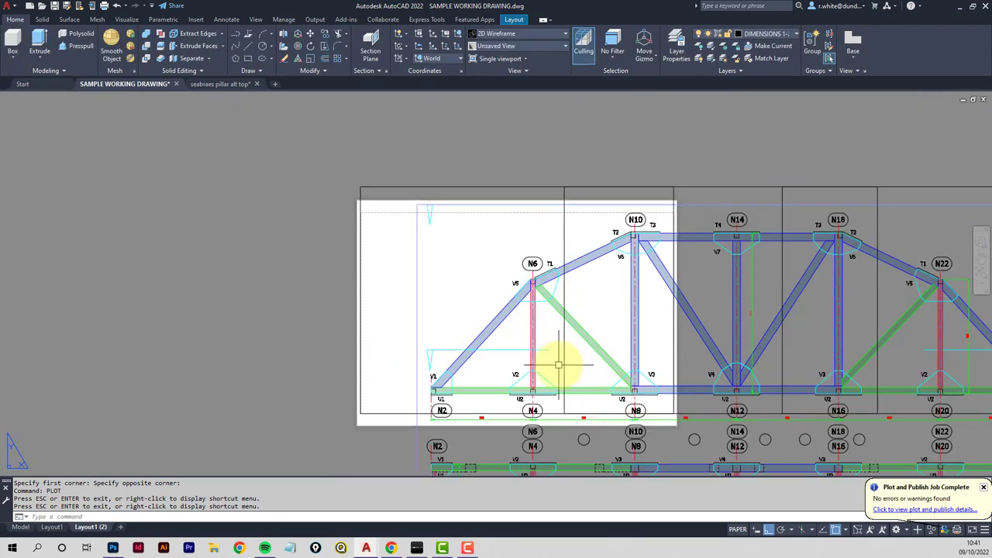
pyautogui.write('m')
pyautogui.press('Return')
pyautogui.scroll(-2, 760, 174)
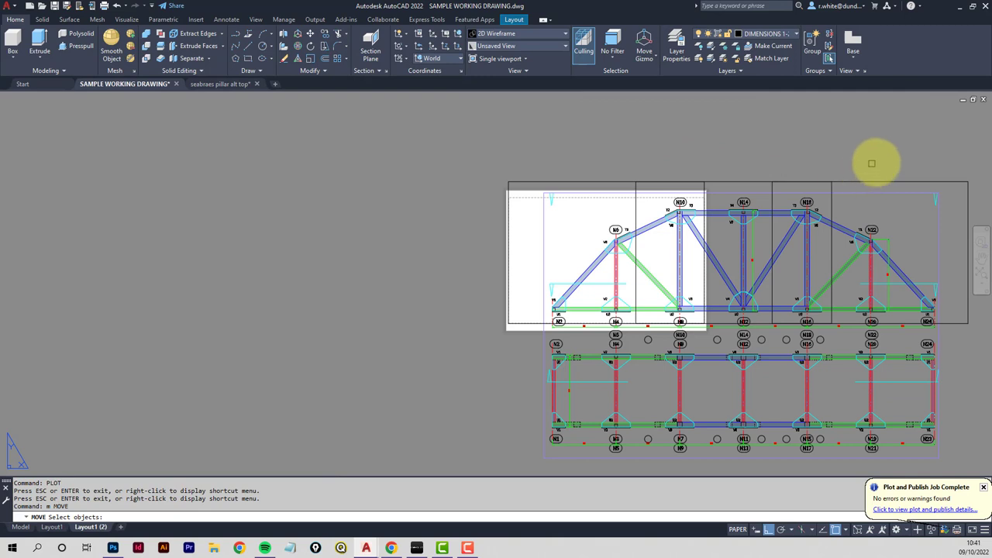
pyautogui.click(875, 162)
pyautogui.click(587, 179)
pyautogui.press('Return')
pyautogui.click(386, 203)
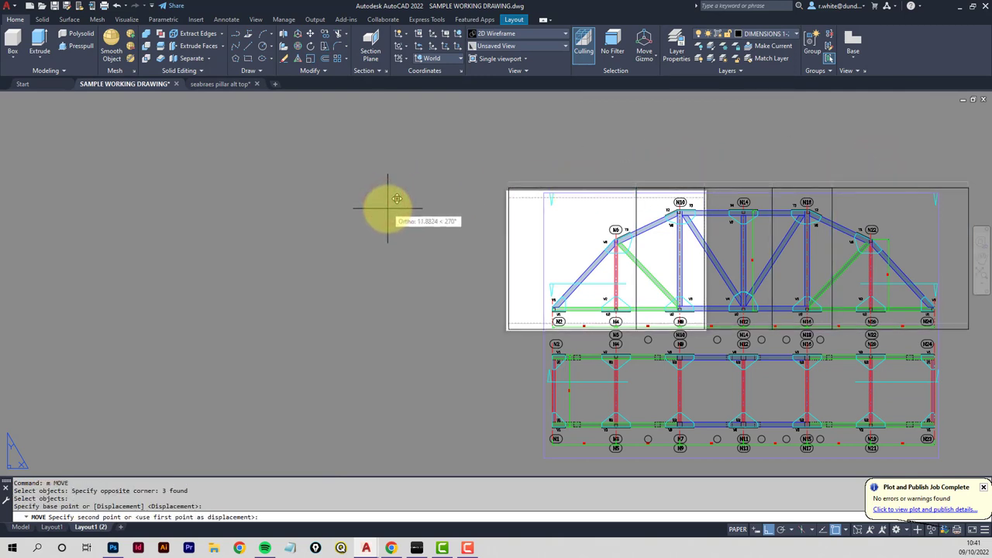
pyautogui.click(387, 208)
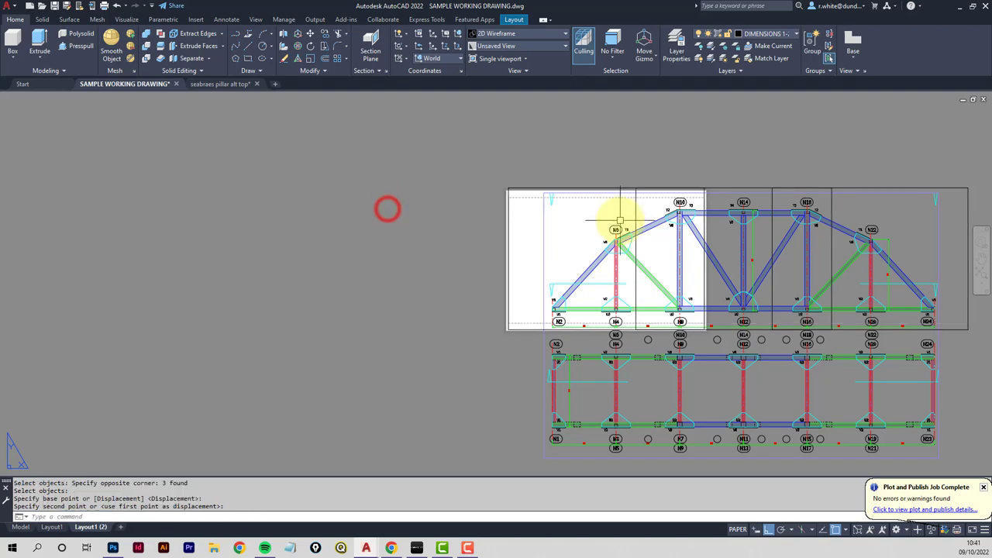
# Redefine the copied layout's plot window in its page setup to match the lowered leftmost sheet outline.
pyautogui.scroll(3, 421, 245)
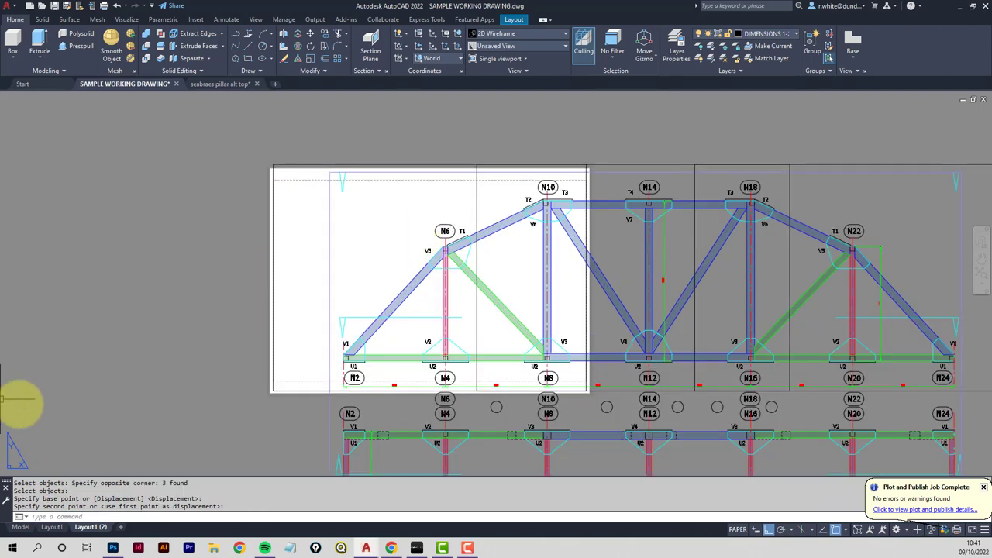
pyautogui.rightClick(85, 528)
pyautogui.click(126, 453)
pyautogui.click(576, 256)
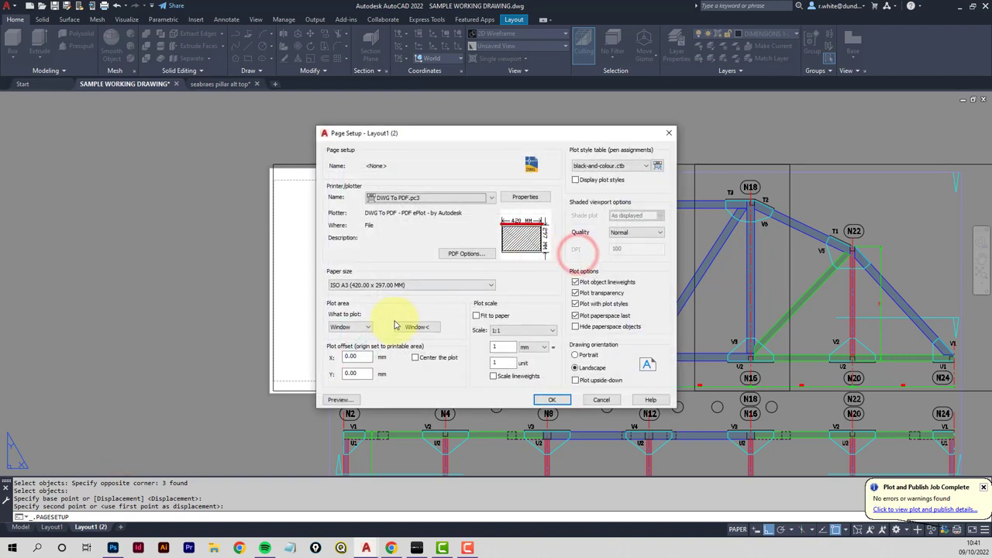
pyautogui.click(425, 330)
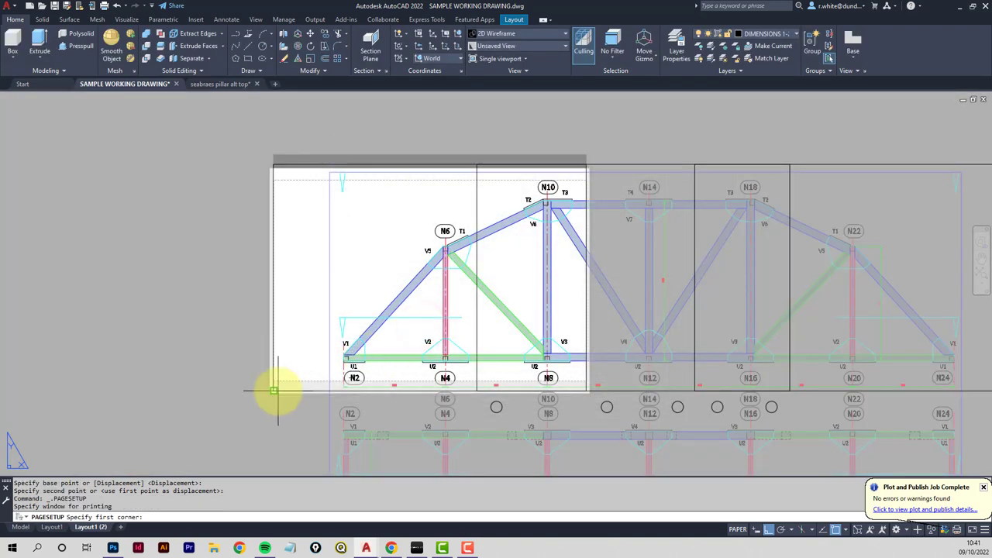
pyautogui.click(277, 390)
pyautogui.click(587, 162)
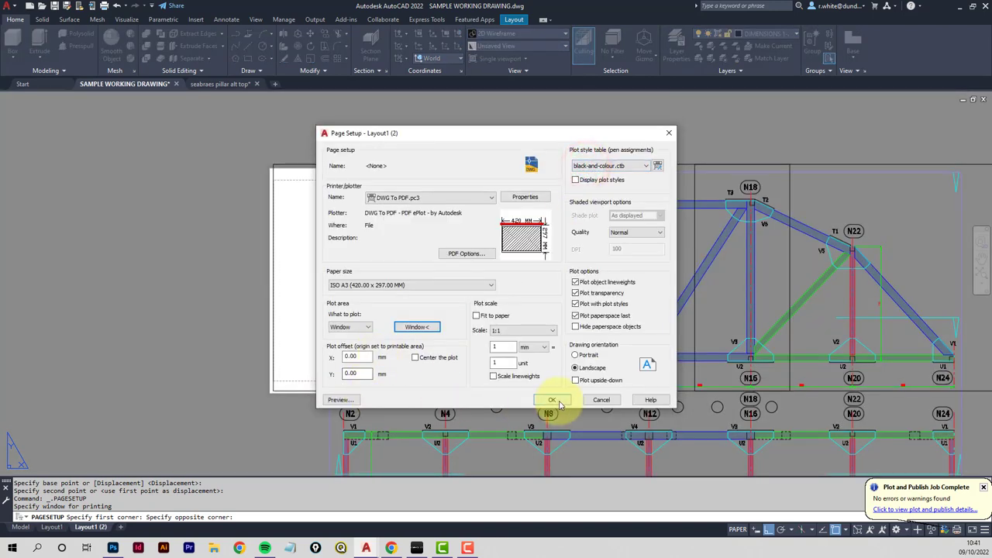
pyautogui.click(591, 401)
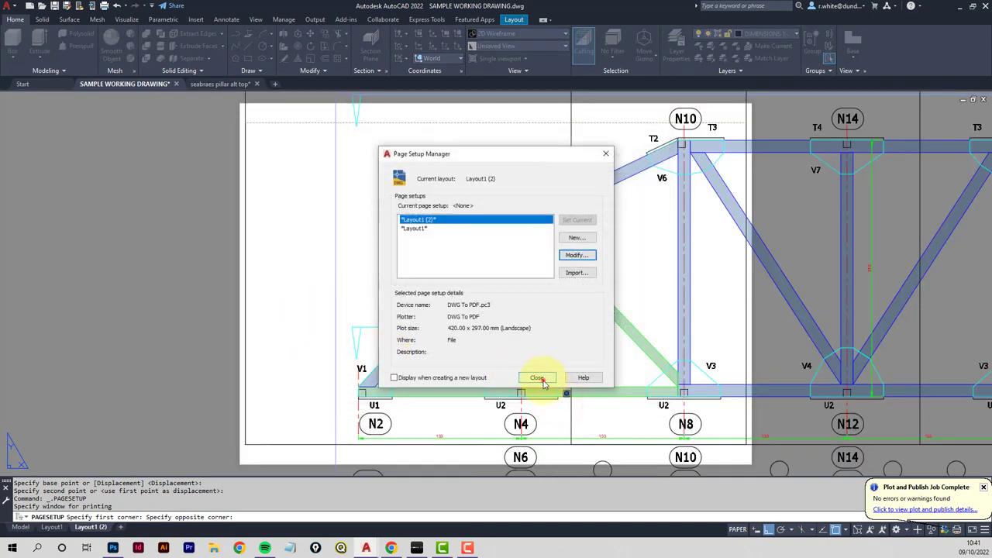
pyautogui.click(543, 380)
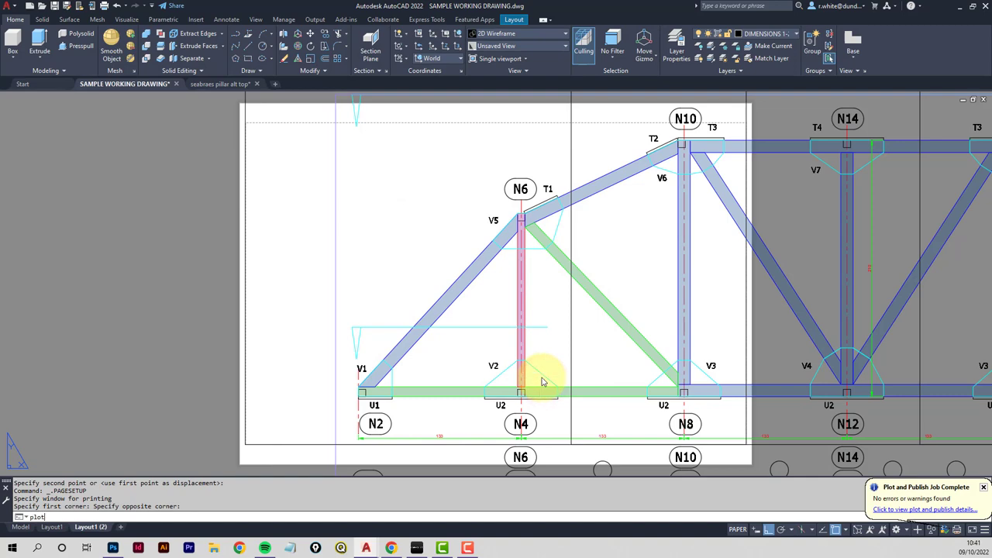
# Preview the plot of the repositioned first sheet, checking the truss elevation's top and bottom edges, and leave without plotting.
pyautogui.press('Return')
pyautogui.click(325, 400)
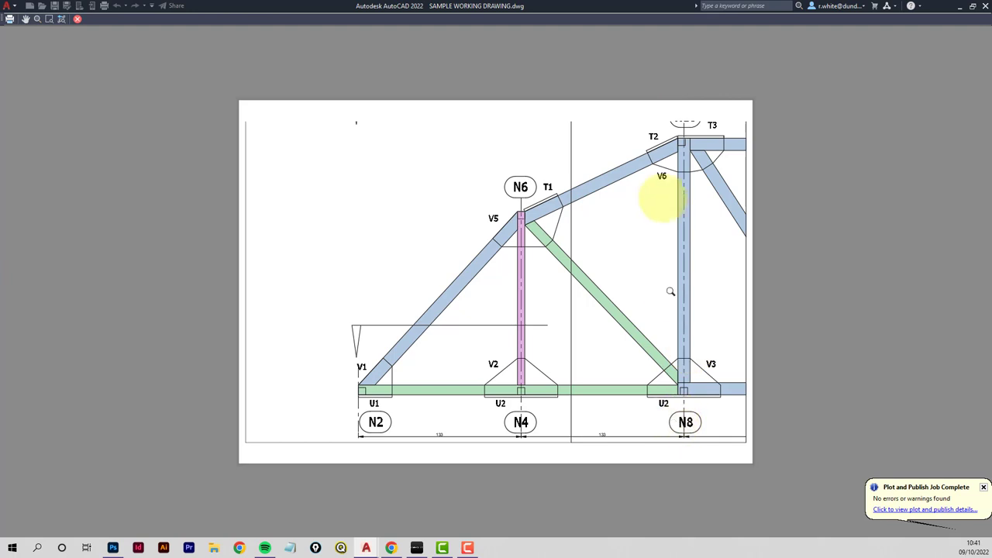
pyautogui.rightClick(557, 303)
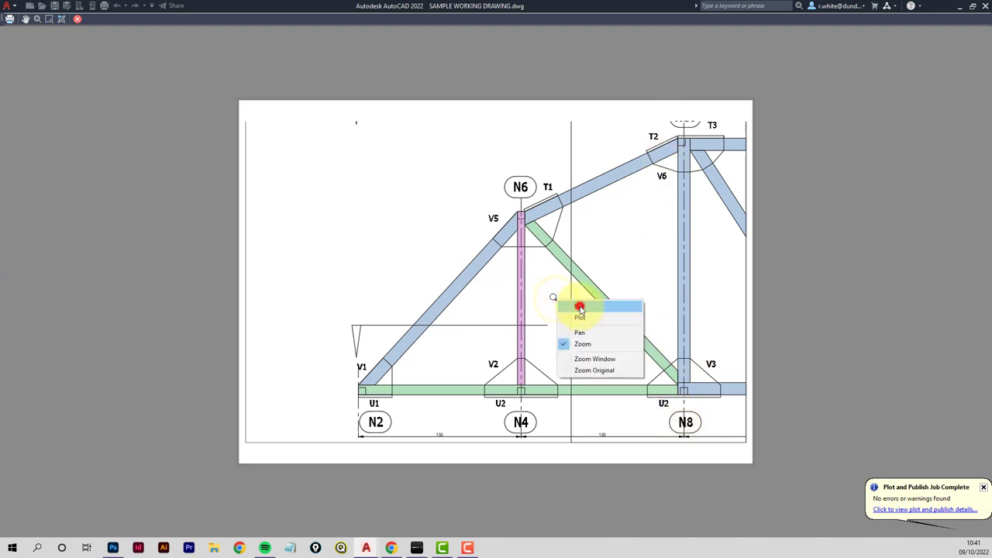
pyautogui.click(580, 307)
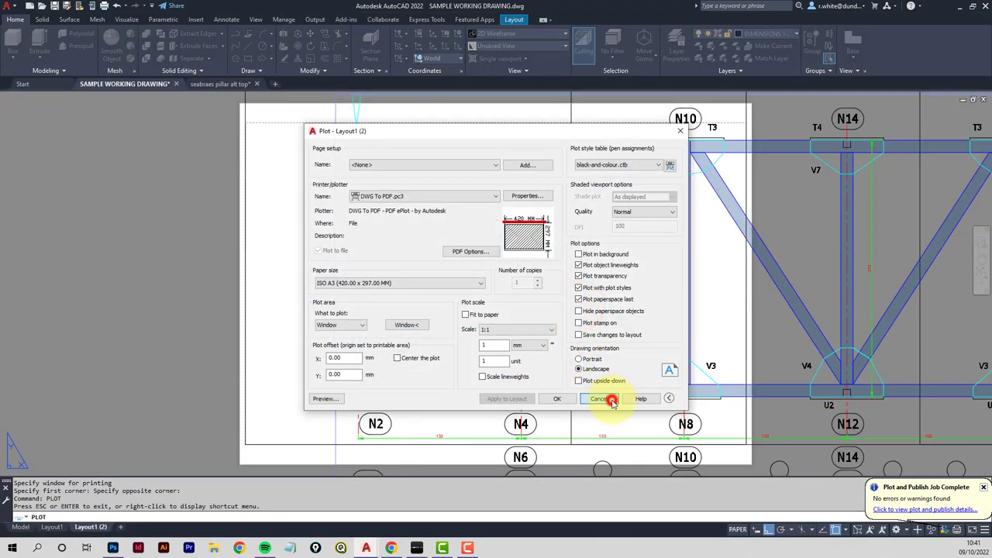
pyautogui.click(611, 399)
# Erase the middle and rightmost sheet outlines over the truss elevation, keeping only the leftmost one.
pyautogui.scroll(-4, 427, 321)
pyautogui.moveTo(428, 321); pyautogui.dragTo(398, 321, button='middle')
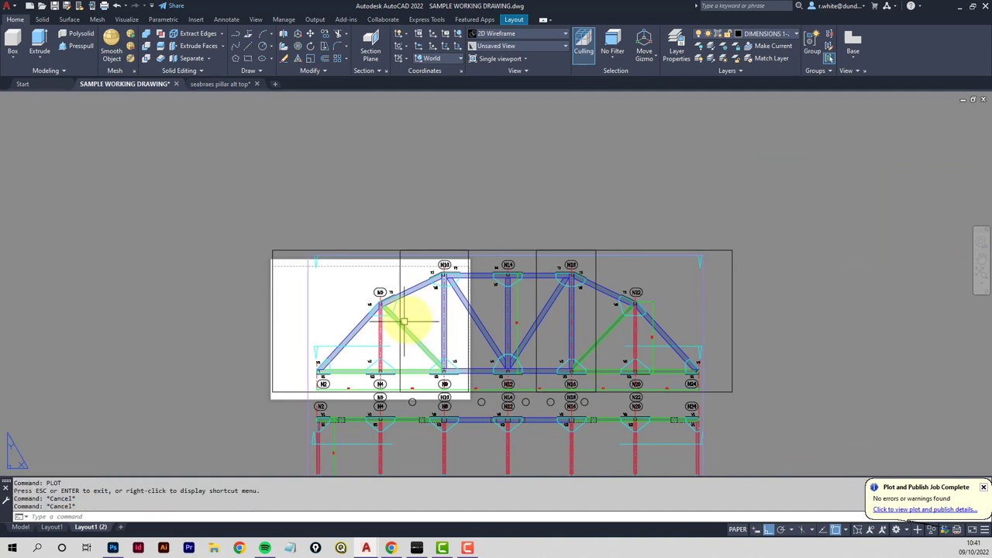
pyautogui.write('e')
pyautogui.press('Return')
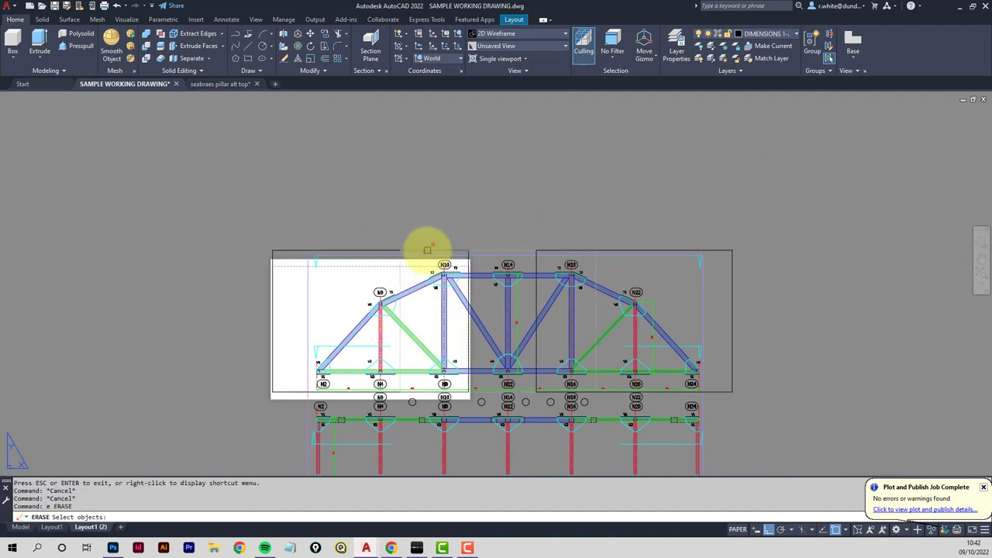
pyautogui.click(428, 249)
pyautogui.click(573, 250)
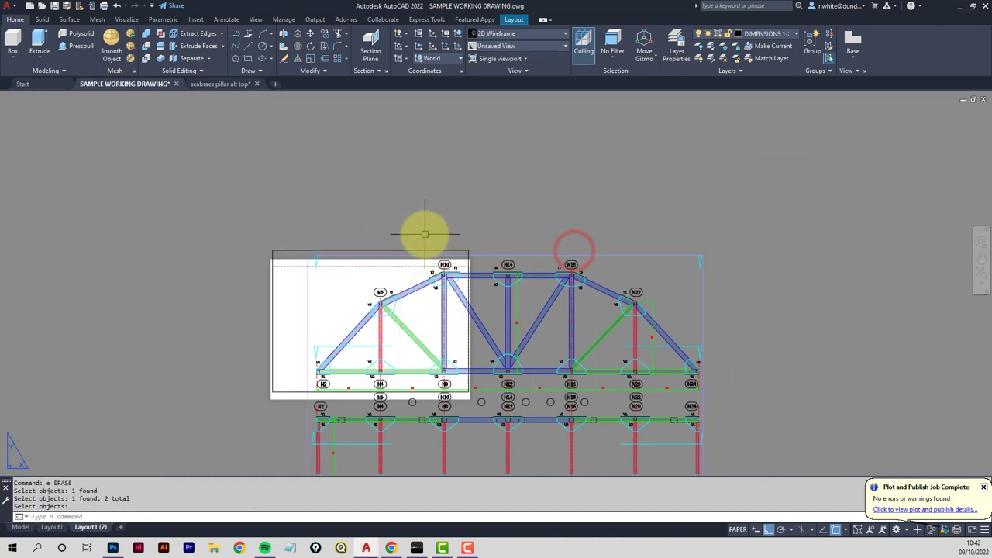
# Rotate the remaining sheet outline 90° about a point inside it so it stands in portrait over the truss's left end.
pyautogui.press('Escape')
pyautogui.write('ro')
pyautogui.press('Return')
pyautogui.click(361, 250)
pyautogui.press('Return')
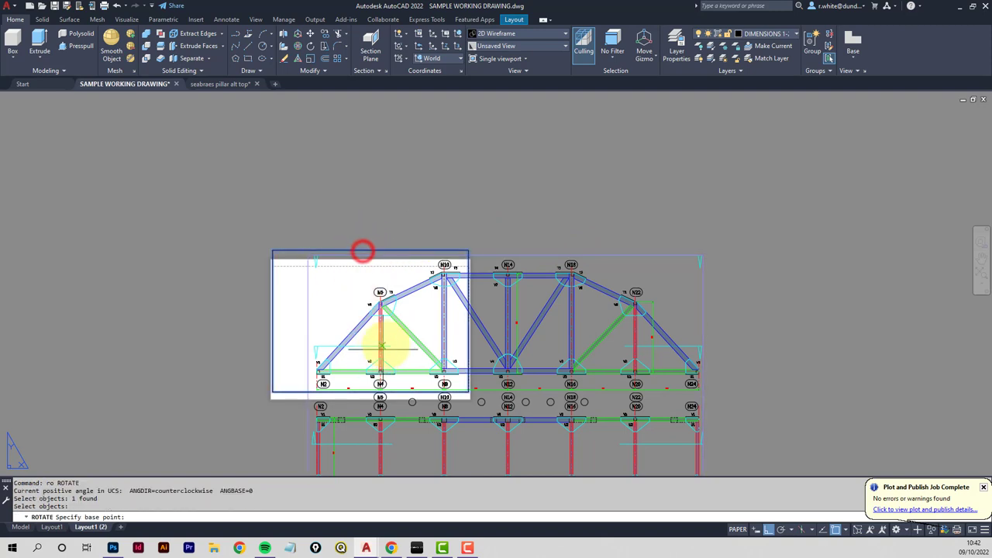
pyautogui.click(372, 339)
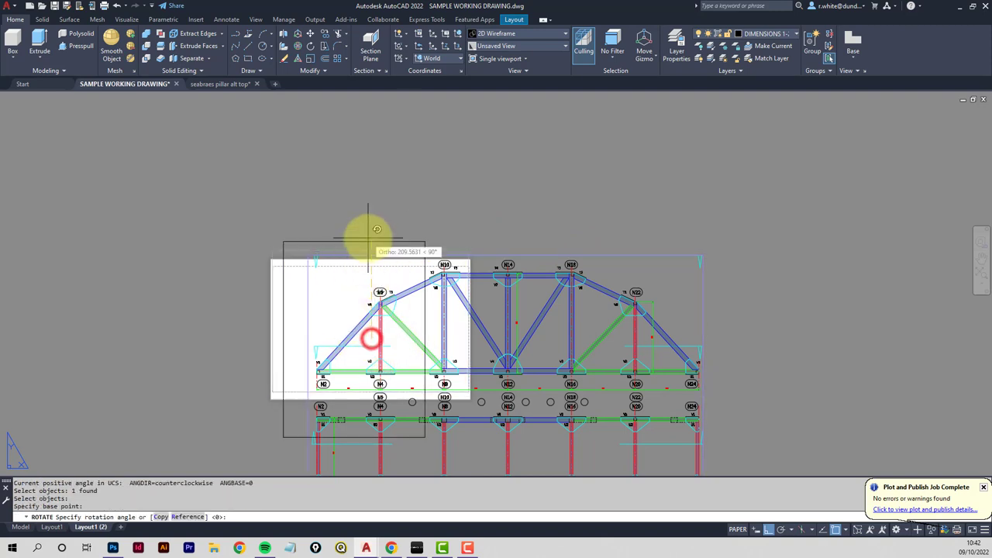
pyautogui.click(372, 206)
# Move the rotated sheet outline straight up about 97 mm so its lower edge sits just below the truss dimensions.
pyautogui.write('m')
pyautogui.press('Return')
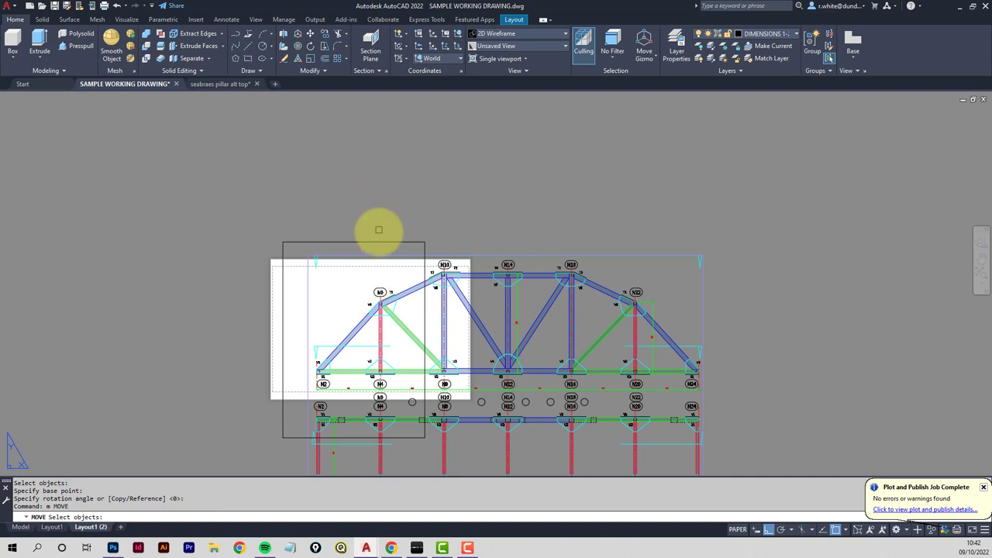
pyautogui.click(381, 241)
pyautogui.press('Return')
pyautogui.click(388, 223)
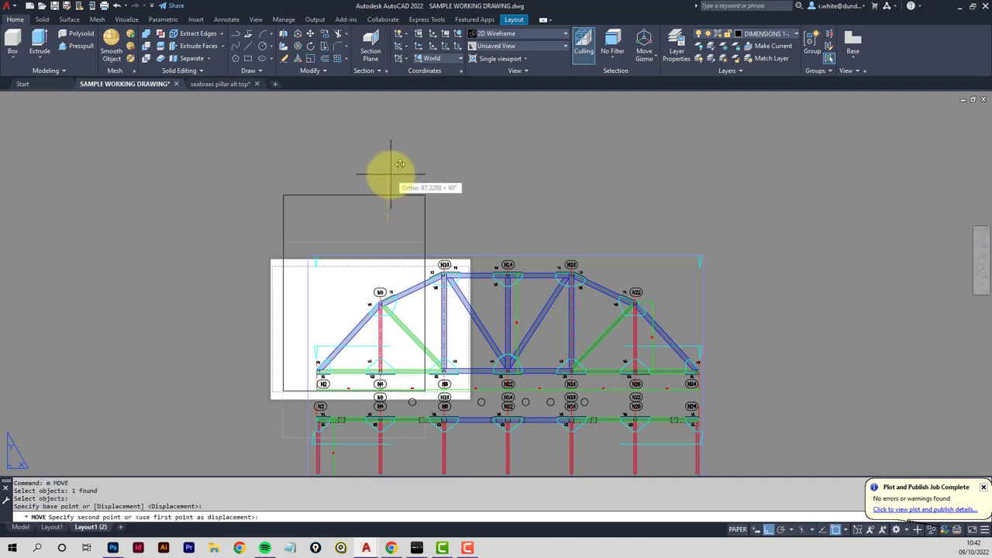
pyautogui.click(390, 175)
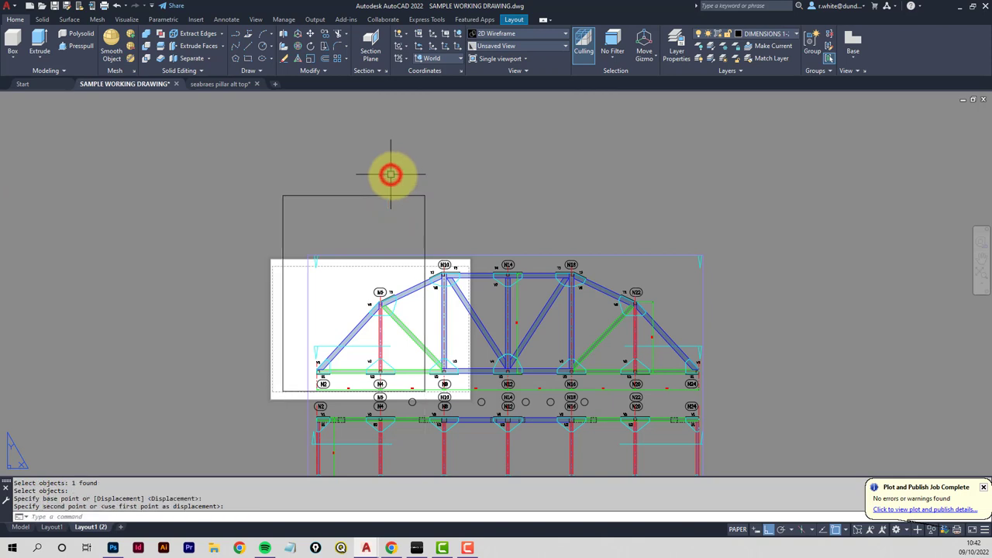
# Copy the portrait outline horizontally three times so four overlapping sheets span the truss, the first copy about 236 mm to the right.
pyautogui.write('cp')
pyautogui.press('Return')
pyautogui.click(356, 197)
pyautogui.press('Return')
pyautogui.click(337, 150)
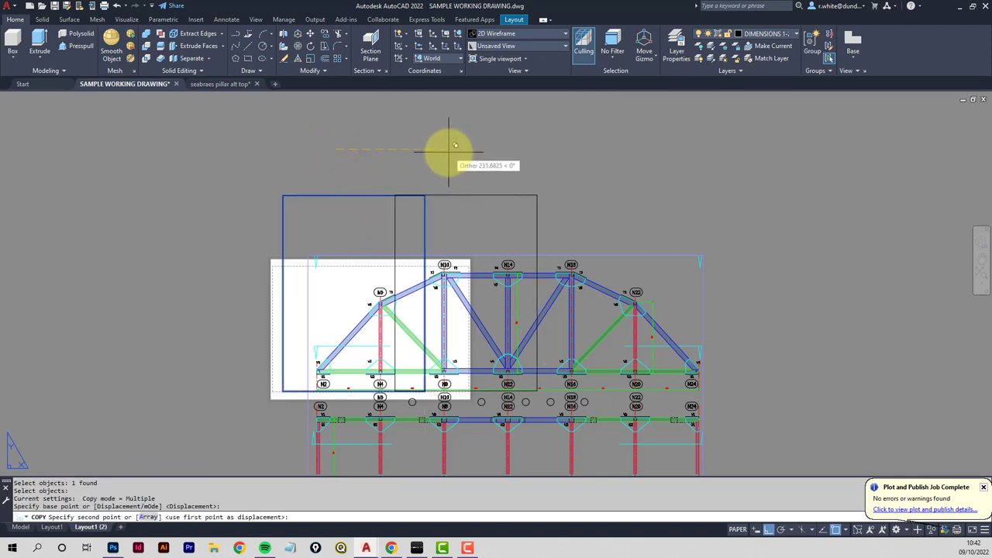
pyautogui.click(448, 150)
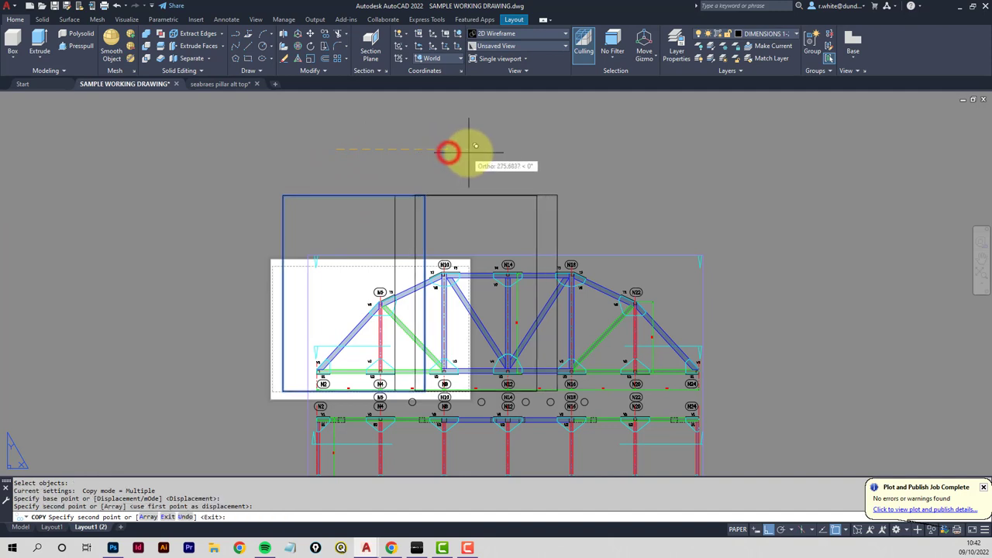
pyautogui.click(529, 149)
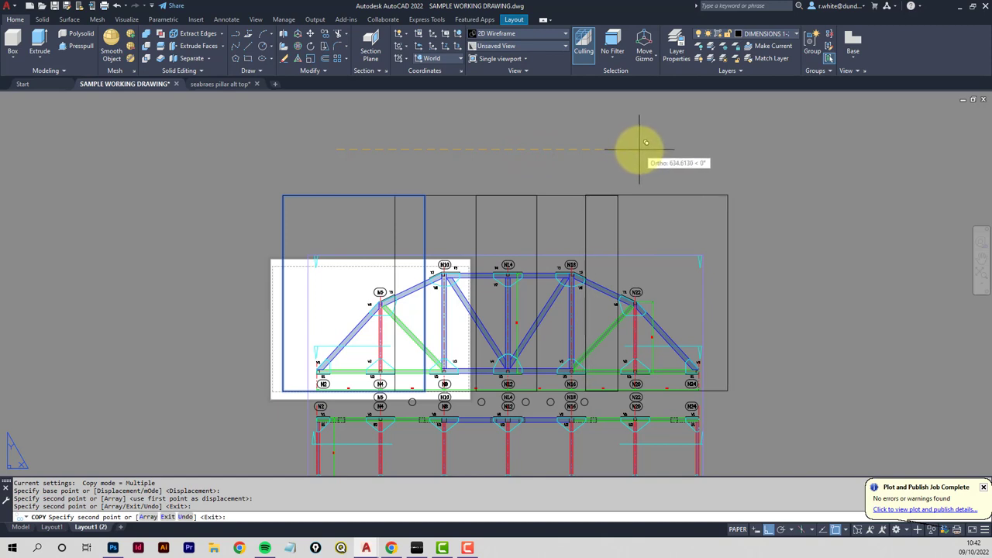
pyautogui.click(639, 150)
pyautogui.press('Return')
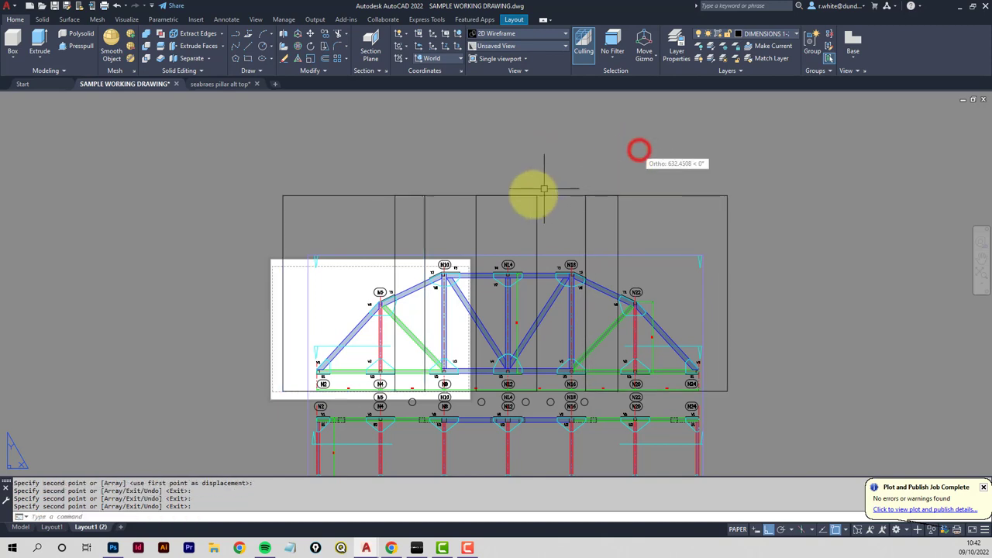
# Copy the circle marker below the first sheet overlap to that overlap's lower and upper parts and above the top chord left of N14.
pyautogui.write('cp')
pyautogui.press('Return')
pyautogui.click(411, 404)
pyautogui.press('Return')
pyautogui.click(412, 402)
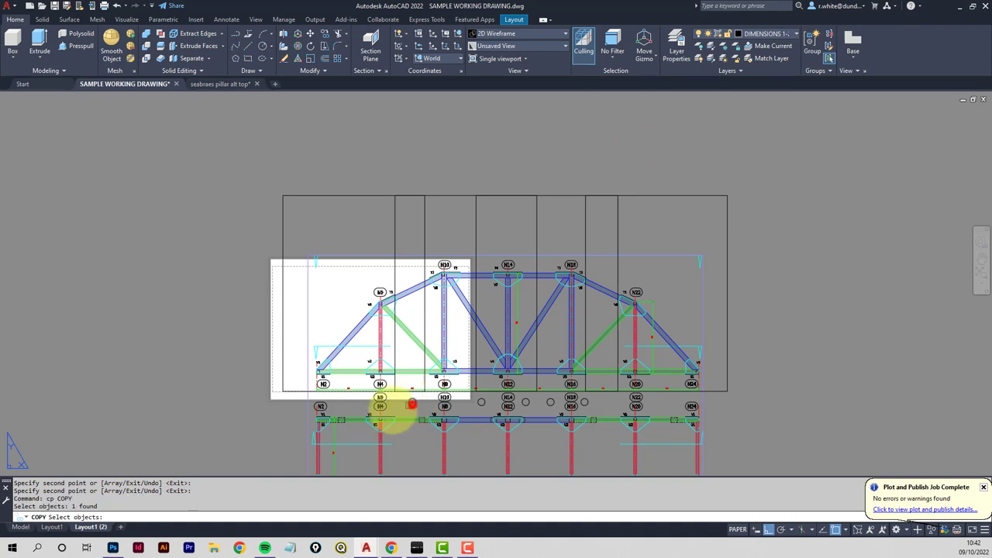
pyautogui.click(160, 284)
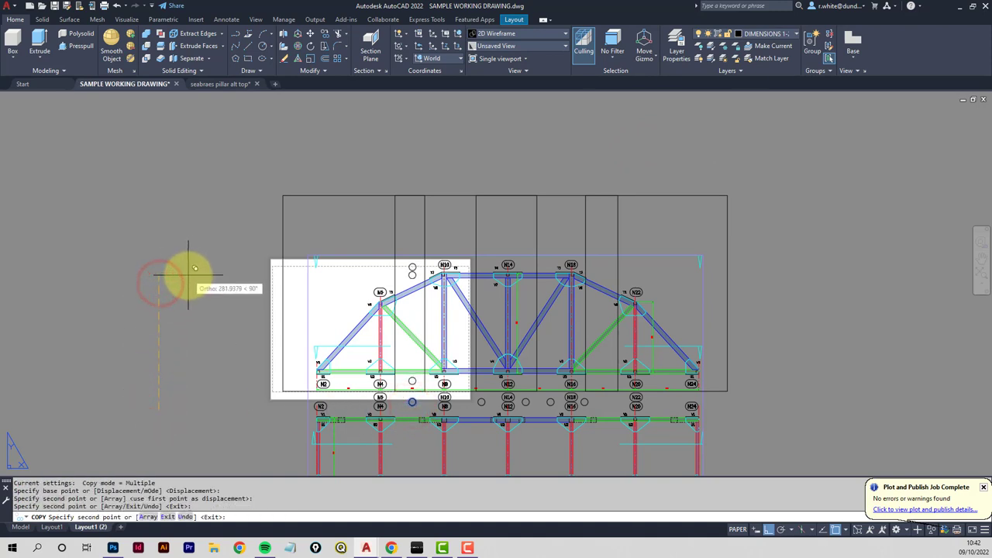
pyautogui.press('F8')
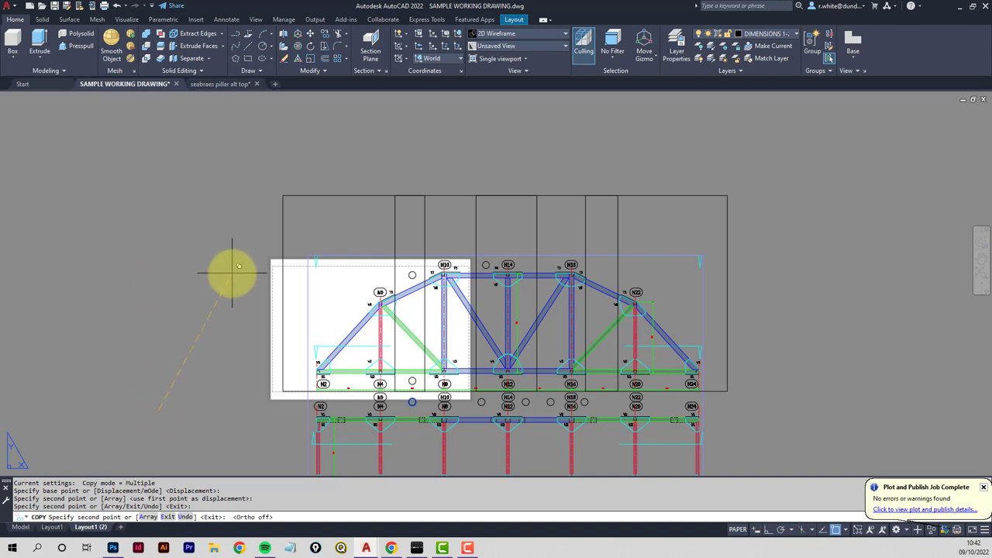
pyautogui.click(232, 271)
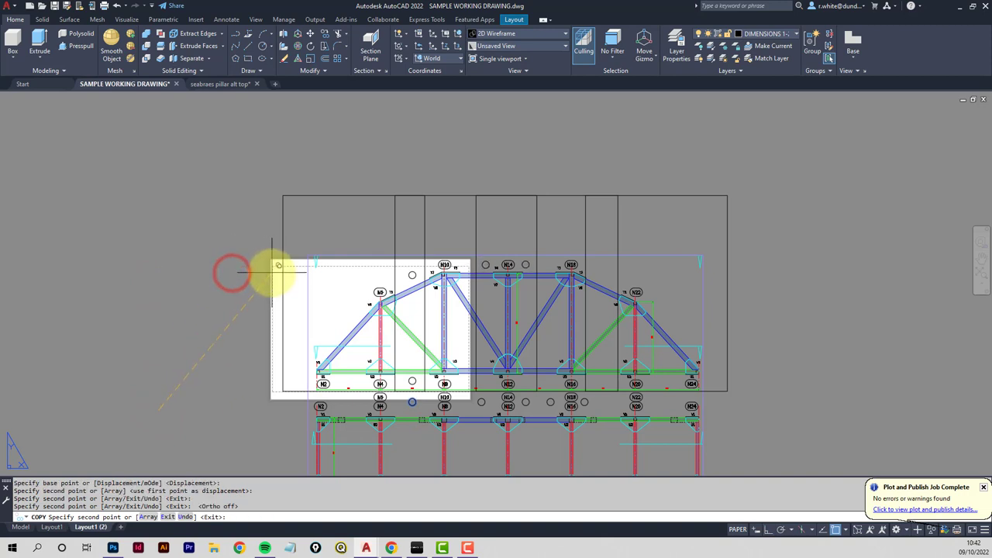
pyautogui.press('Return')
# Copy the circle left of N14 horizontally with Ortho on to a spot just left of N18.
pyautogui.press('Return')
pyautogui.click(484, 265)
pyautogui.press('Return')
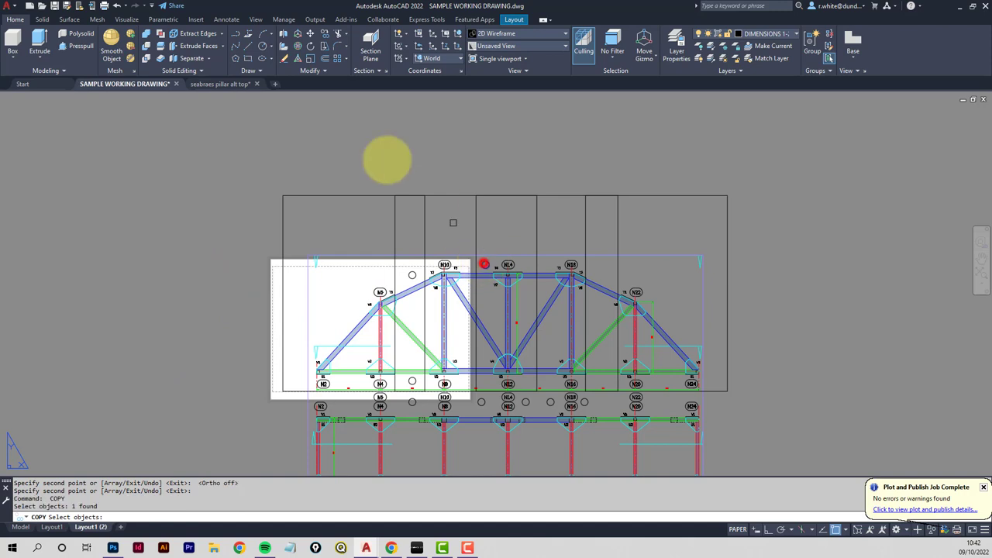
pyautogui.click(381, 149)
pyautogui.click(768, 530)
pyautogui.click(444, 130)
pyautogui.press('Return')
# Copy the lower circle in the first overlap rightward along the bottom chord, placing alignment markers through to the last sheet overlap.
pyautogui.press('Return')
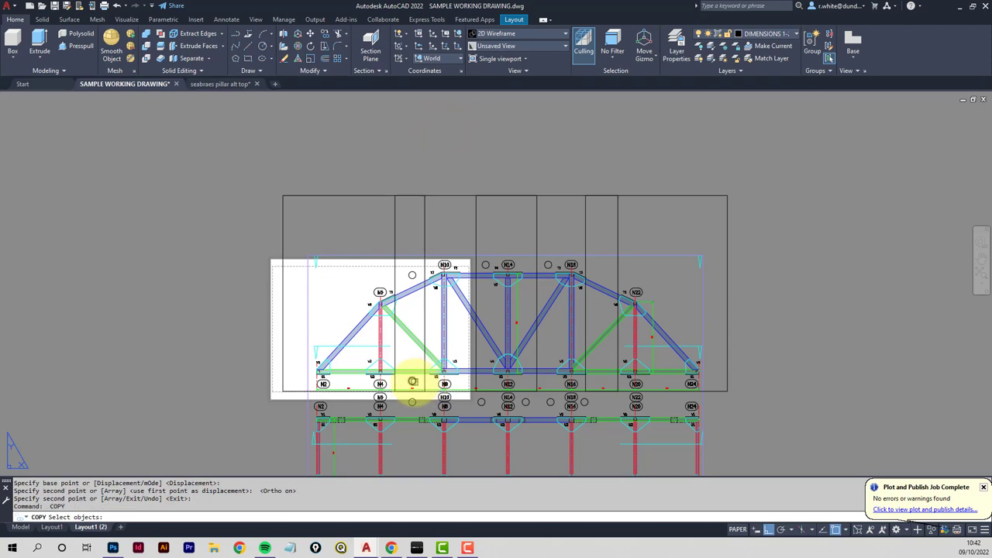
pyautogui.click(413, 382)
pyautogui.press('Return')
pyautogui.click(185, 352)
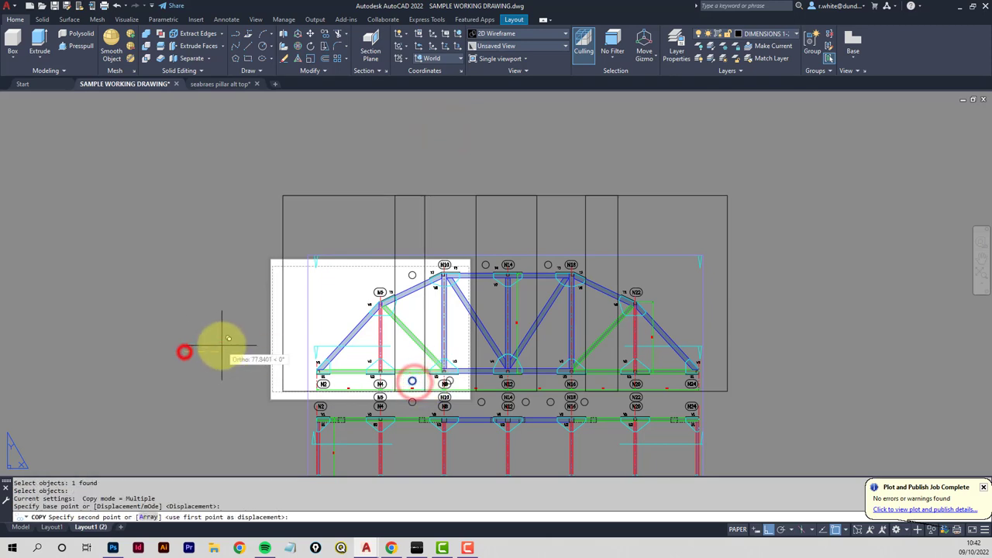
pyautogui.click(235, 346)
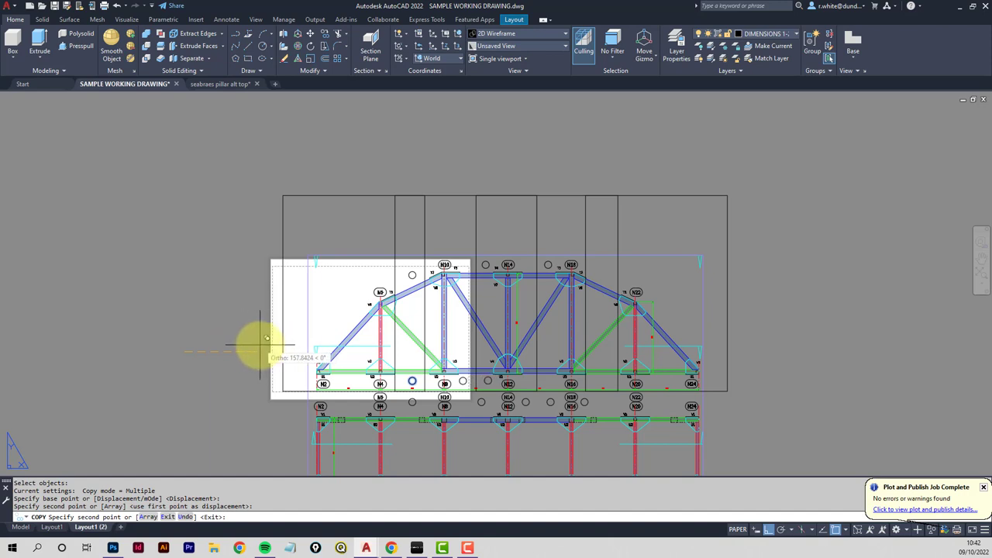
pyautogui.click(260, 346)
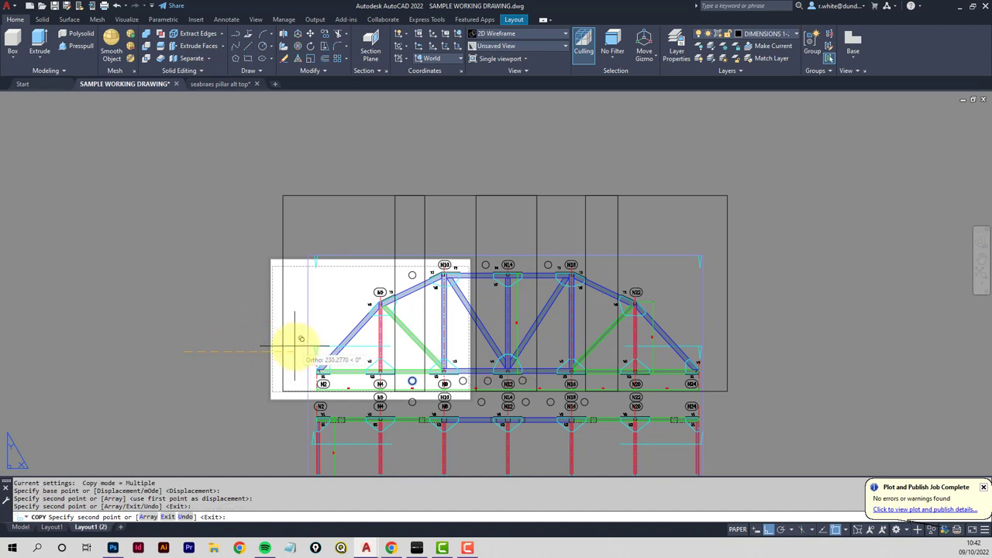
pyautogui.click(296, 345)
pyautogui.click(319, 345)
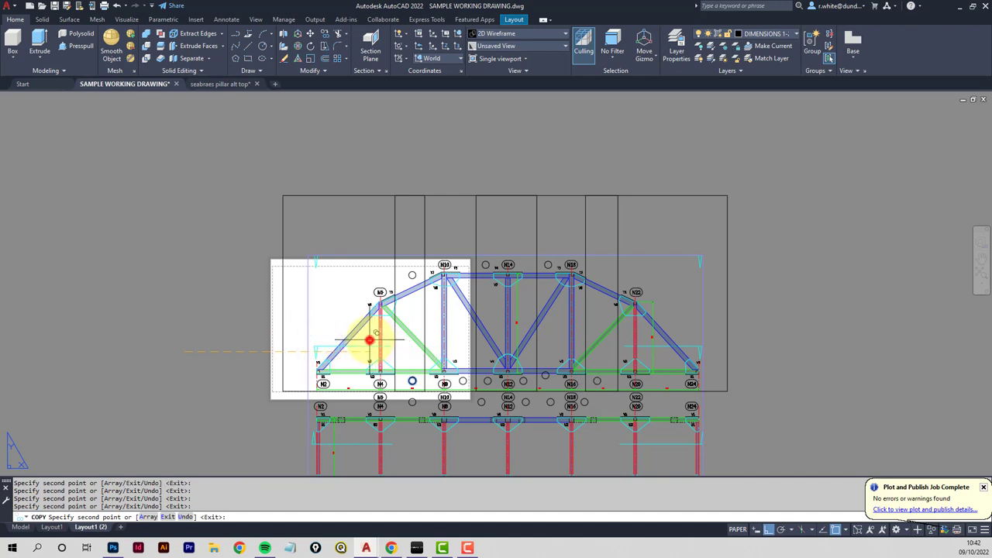
pyautogui.press('Return')
# Erase the misaligned circle just below the bottom chord between N12 and N16.
pyautogui.write('e')
pyautogui.press('Return')
pyautogui.click(546, 379)
pyautogui.write('xc')
pyautogui.press('Escape')
# Copy the bottom-row circle right of N12 horizontally to a spot just left of N16.
pyautogui.write('cp')
pyautogui.press('Return')
pyautogui.click(527, 388)
pyautogui.rightClick(525, 384)
pyautogui.click(769, 384)
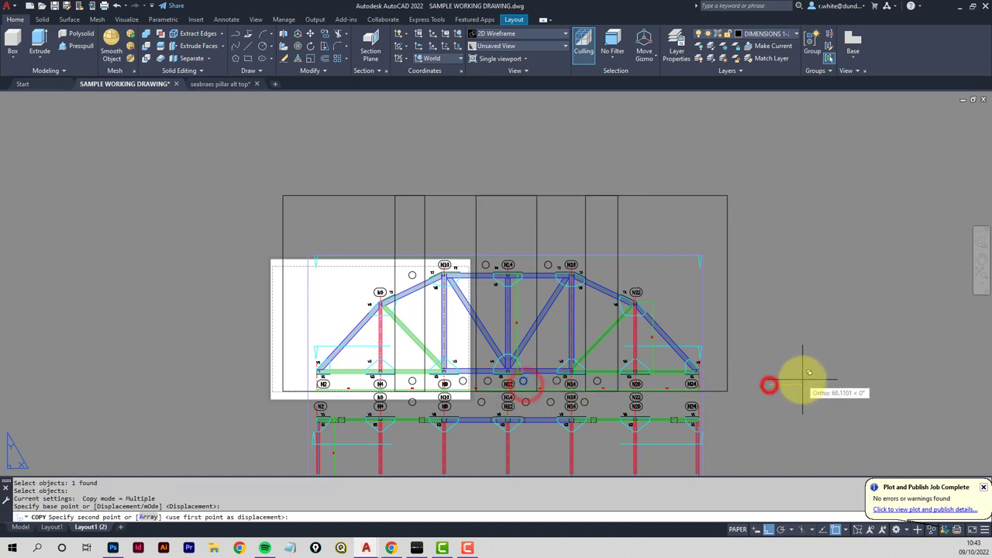
pyautogui.click(799, 380)
pyautogui.press('Return')
# Copy the circle left of N18 along the top row to spots right of N14, right of N10 and right of N18.
pyautogui.press('Return')
pyautogui.click(548, 264)
pyautogui.press('Return')
pyautogui.click(799, 302)
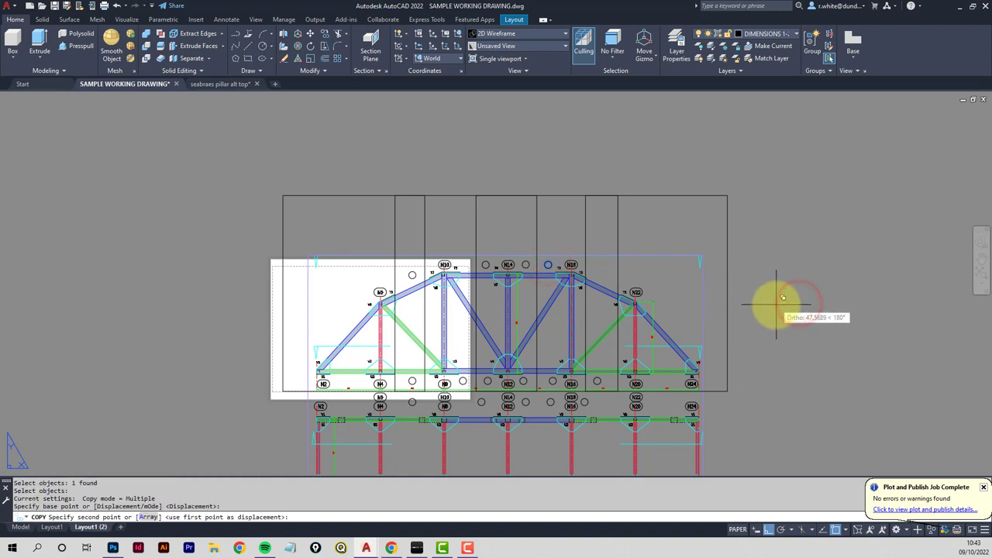
pyautogui.click(776, 304)
pyautogui.click(716, 305)
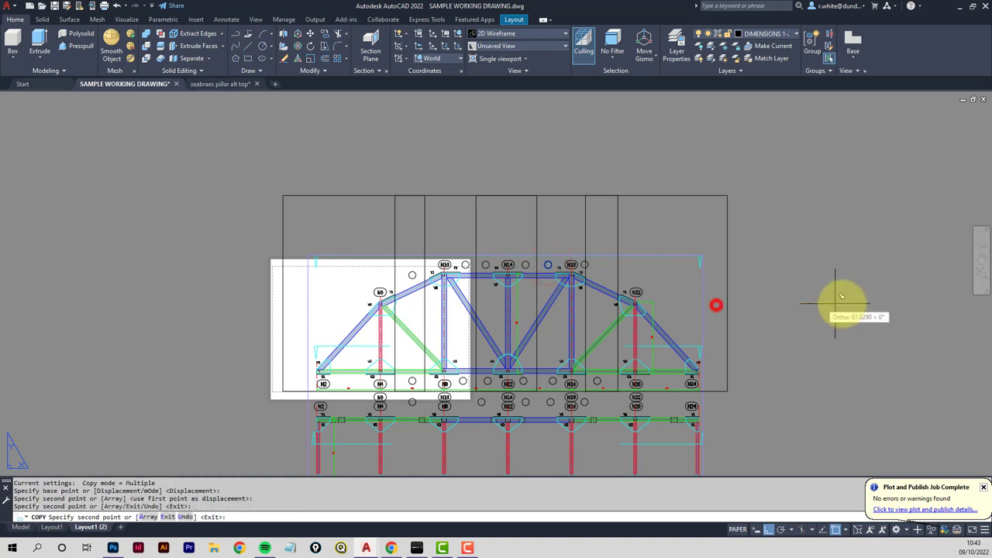
pyautogui.click(854, 303)
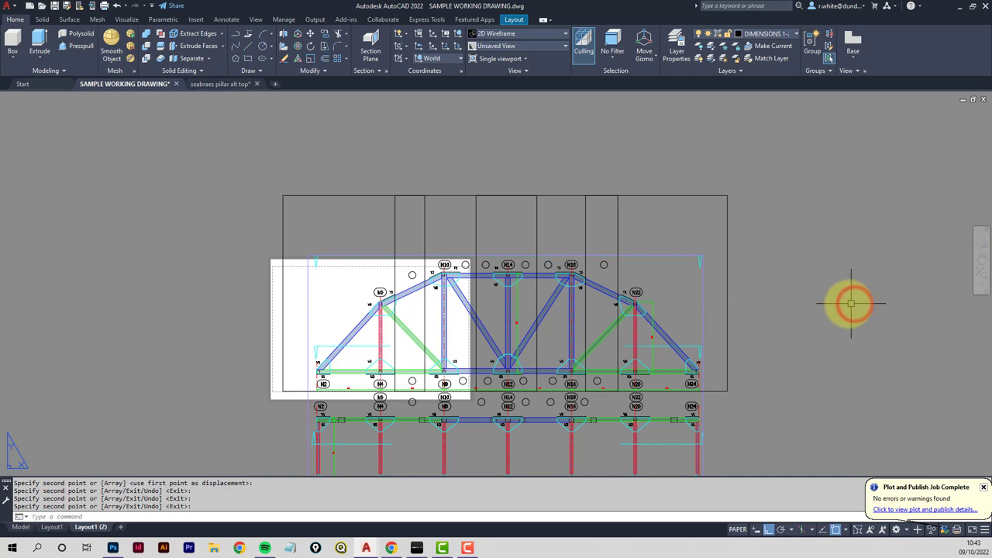
pyautogui.press('Return')
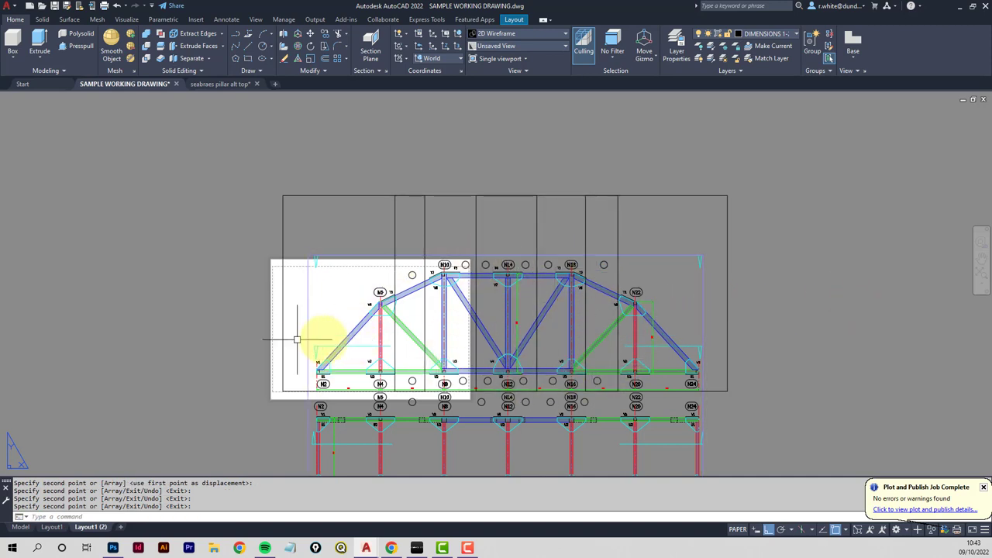
# Redefine the copied layout's plot window around the leftmost portrait sheet outline and set its drawing orientation to Portrait.
pyautogui.moveTo(314, 333); pyautogui.dragTo(266, 328, button='middle')
pyautogui.scroll(3, 237, 369)
pyautogui.moveTo(237, 370); pyautogui.dragTo(200, 435, button='middle')
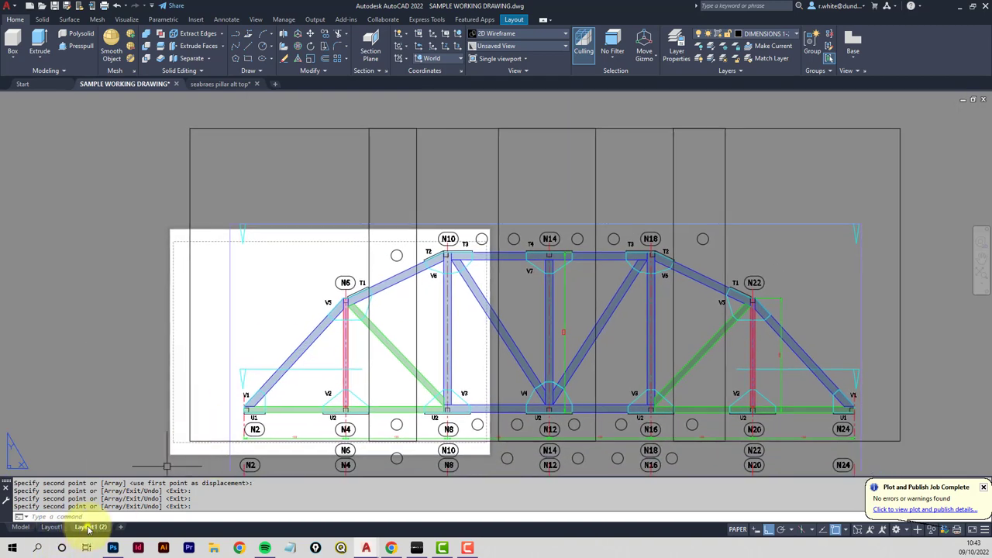
pyautogui.rightClick(89, 527)
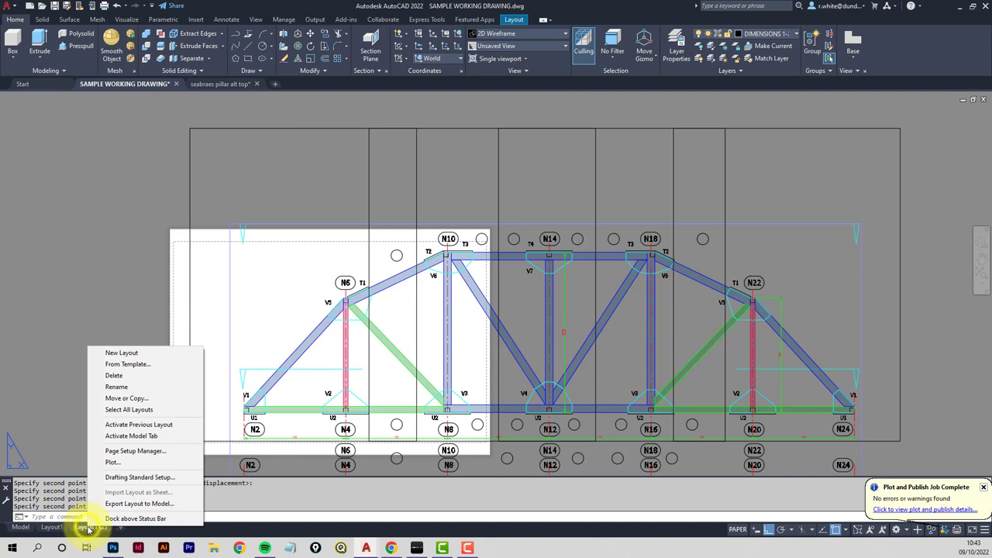
pyautogui.click(125, 453)
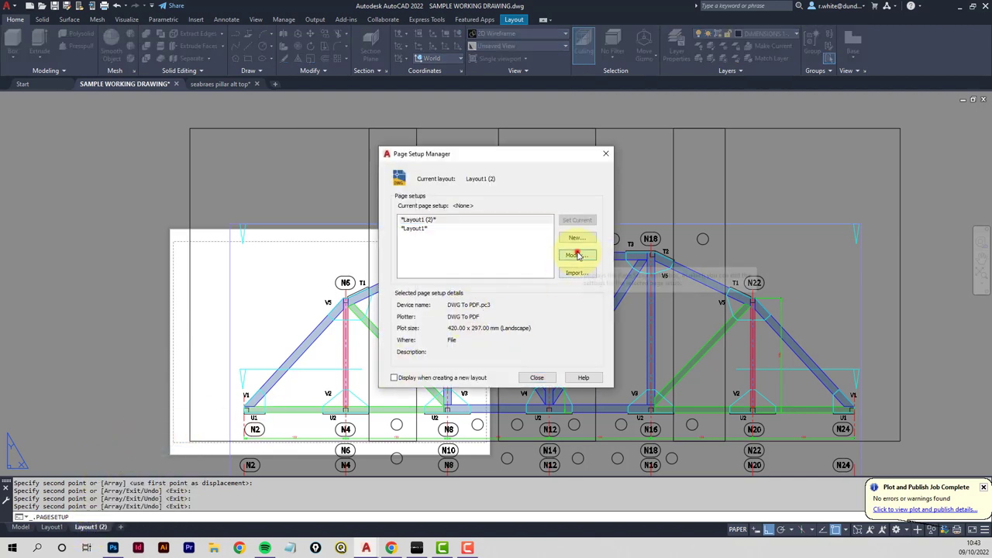
pyautogui.click(577, 254)
pyautogui.click(419, 327)
pyautogui.click(190, 440)
pyautogui.click(416, 128)
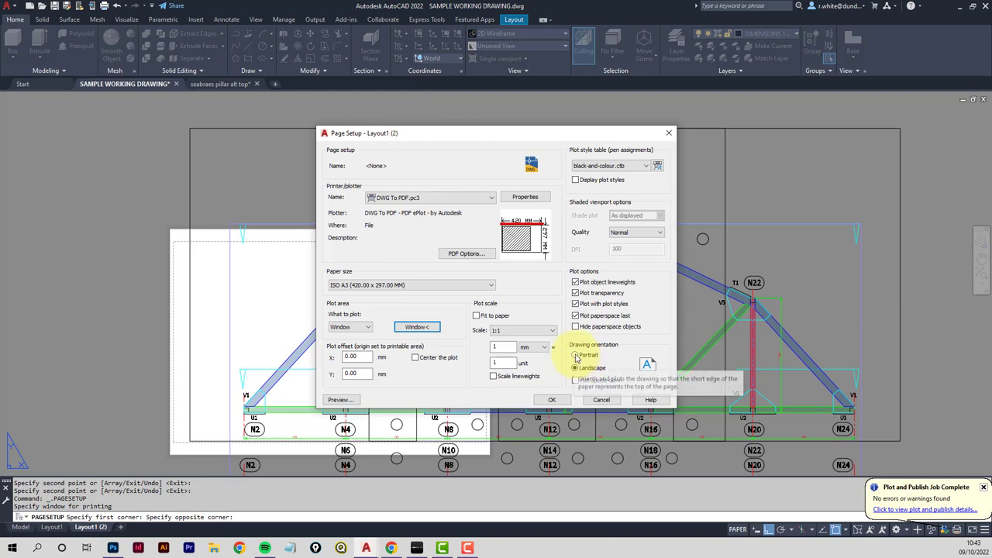
pyautogui.click(575, 356)
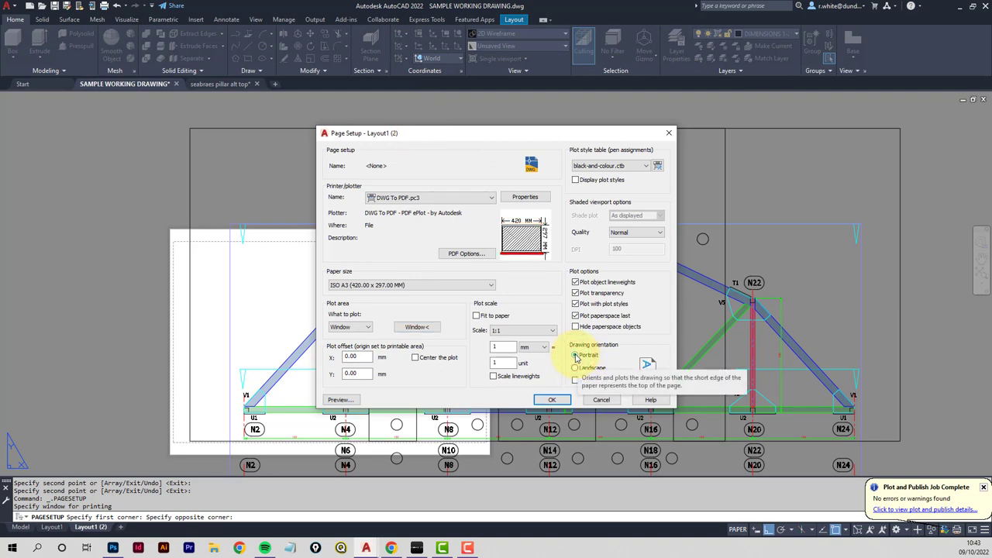
pyautogui.click(555, 400)
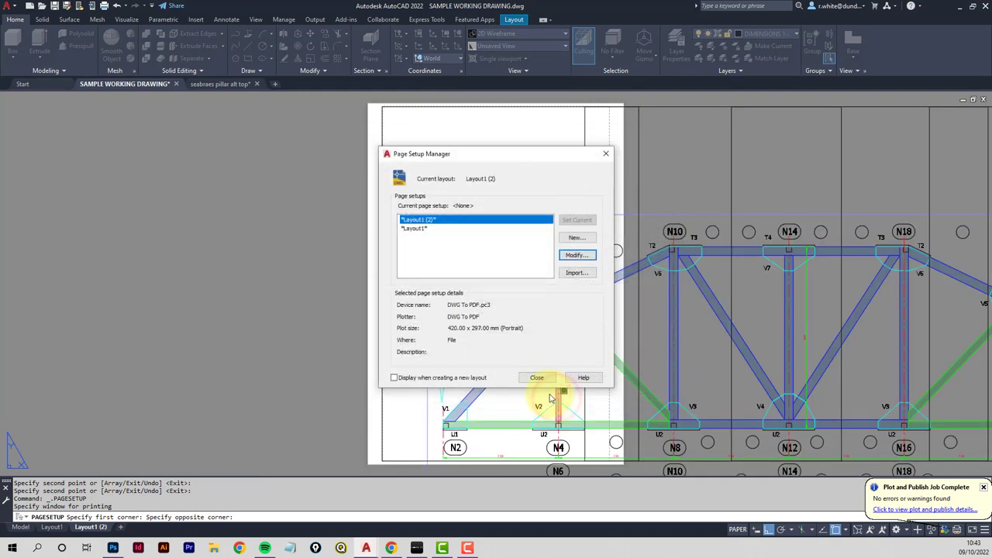
pyautogui.click(537, 378)
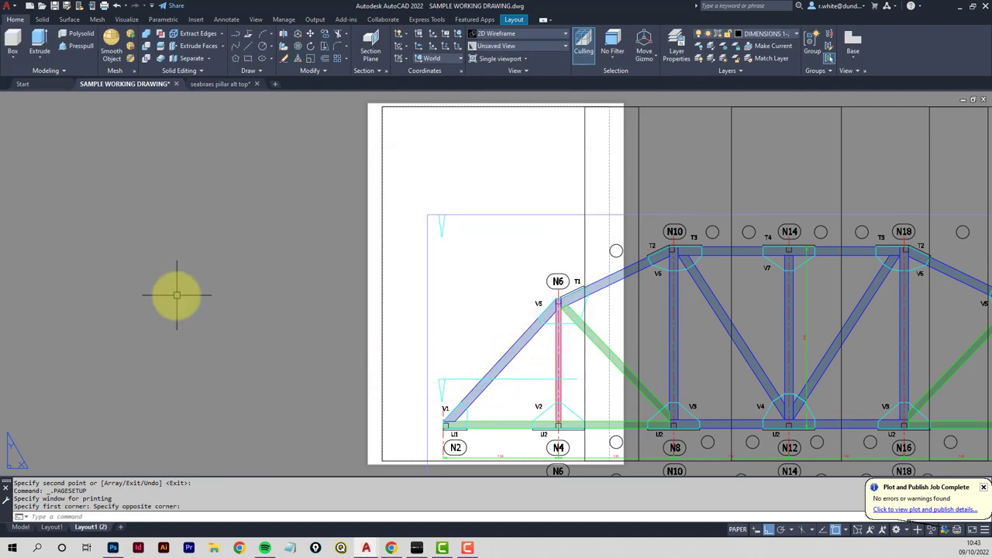
# Preview the leftmost portrait sheet, plot it to the Desktop as "elevation part 1.pdf", and close the resulting PDF.
pyautogui.press('Return')
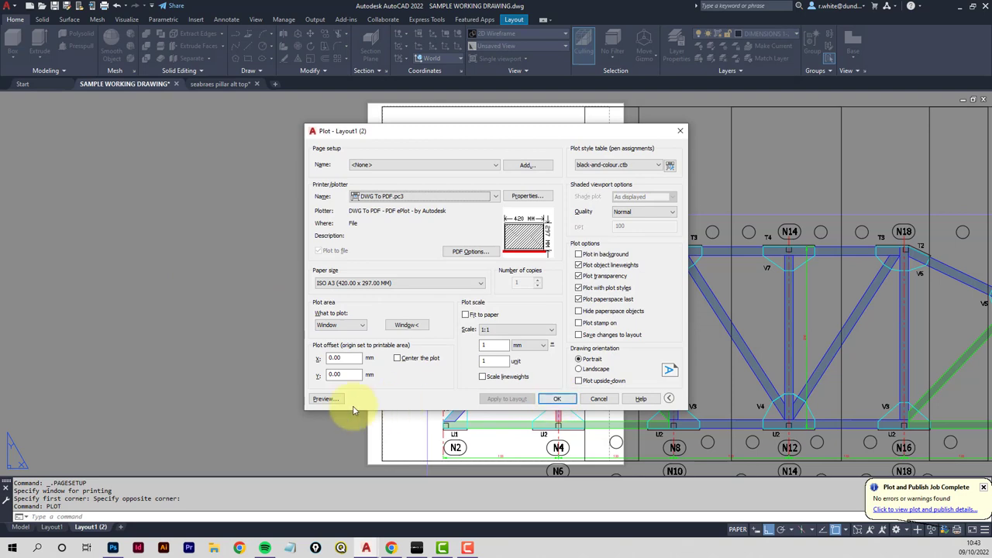
pyautogui.click(322, 399)
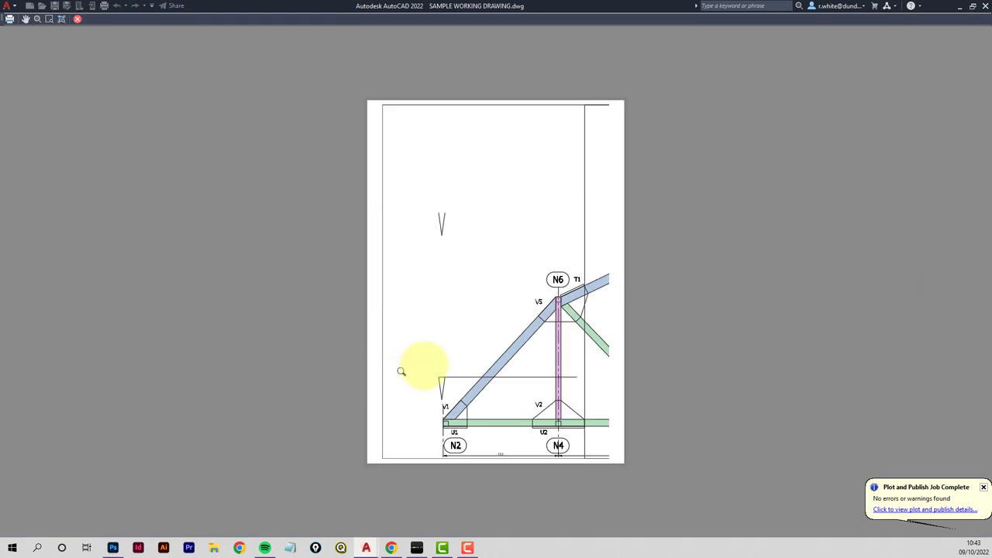
pyautogui.rightClick(455, 329)
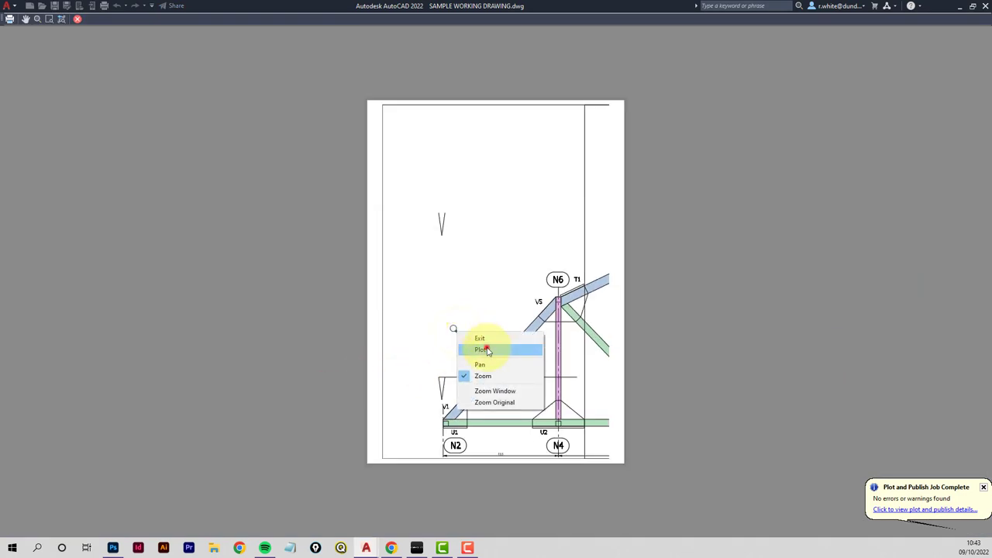
pyautogui.click(486, 350)
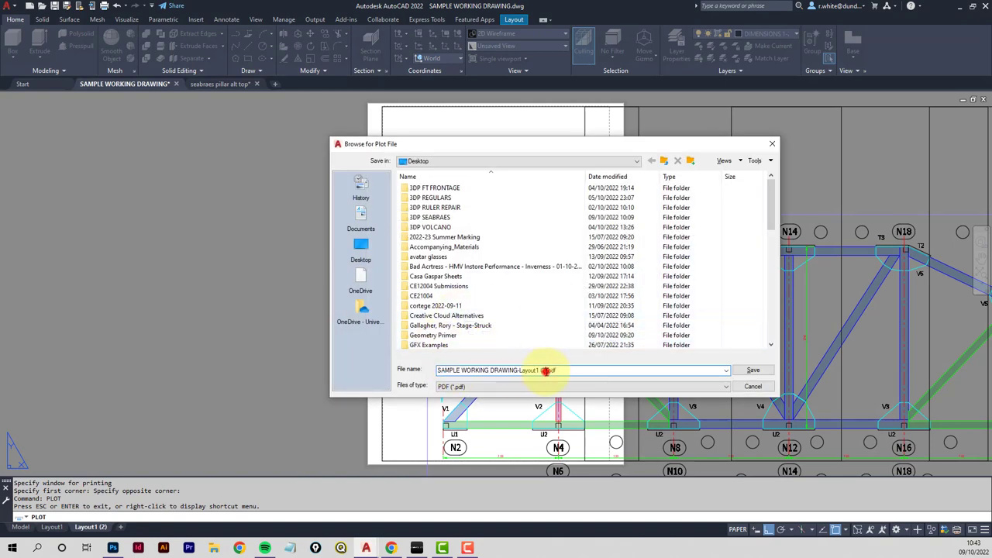
pyautogui.moveTo(546, 371); pyautogui.dragTo(436, 372)
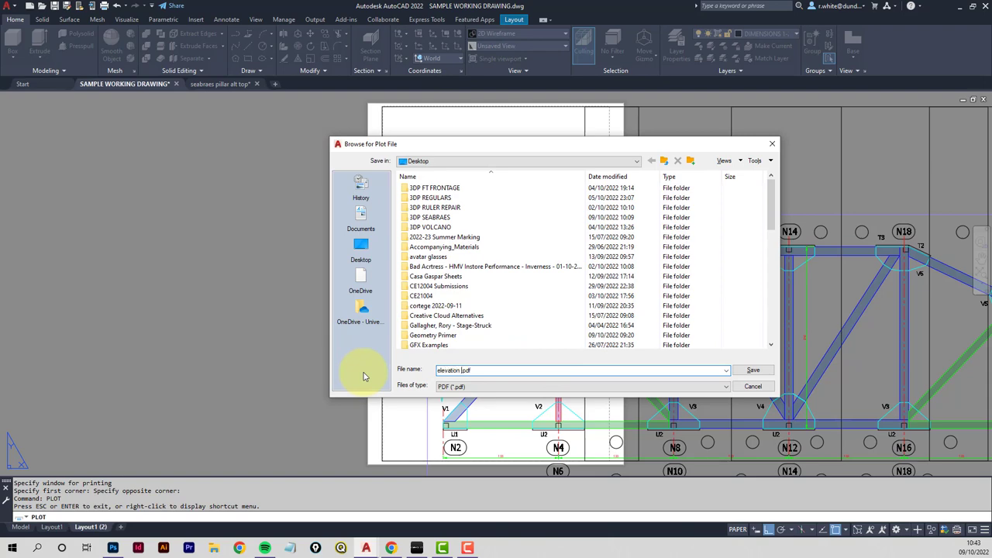
pyautogui.click(755, 372)
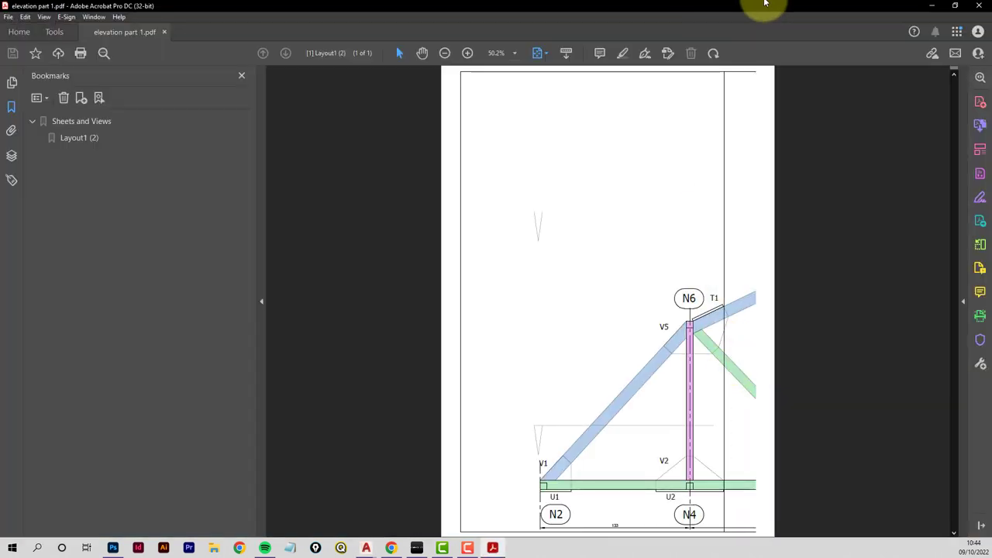
pyautogui.click(980, 7)
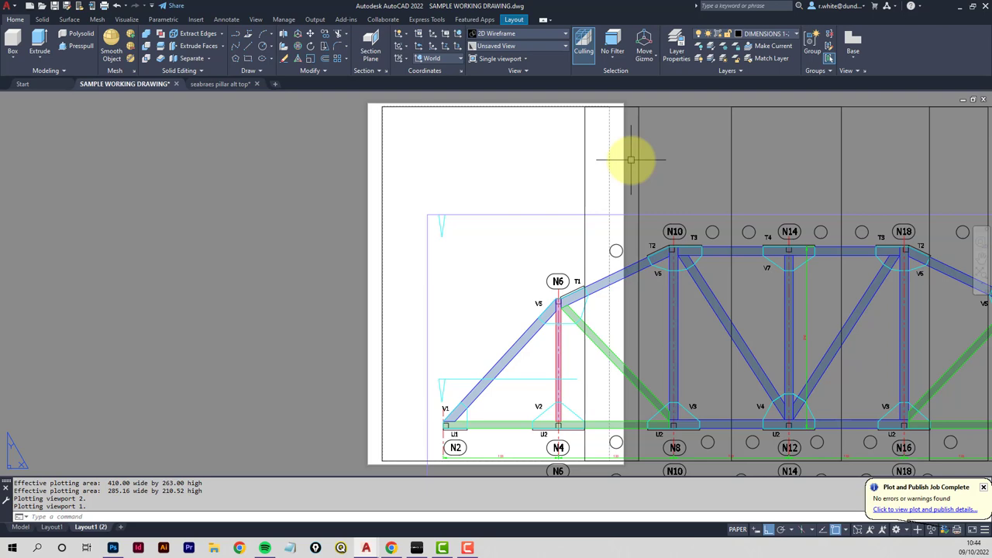
pyautogui.moveTo(729, 204); pyautogui.dragTo(454, 200, button='middle')
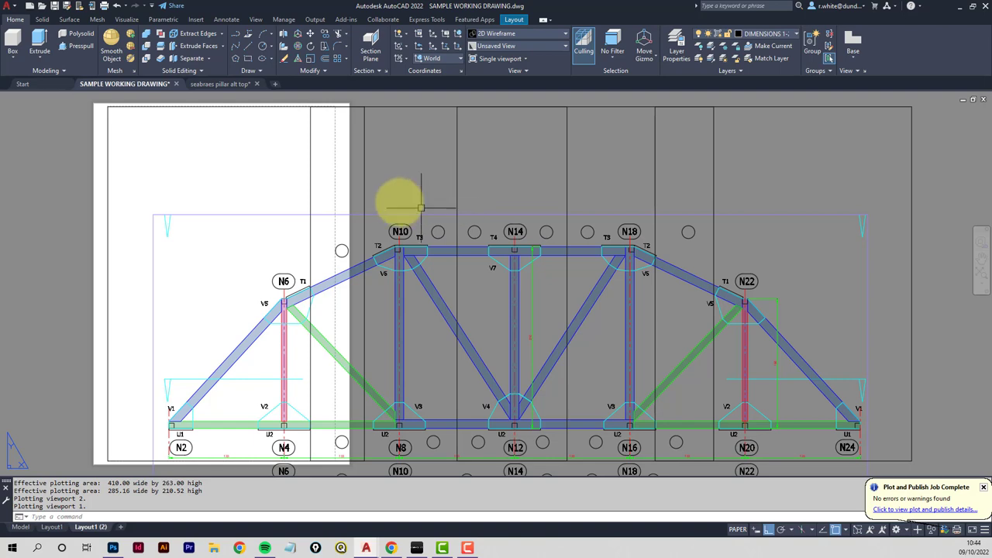
pyautogui.scroll(-4, 799, 170)
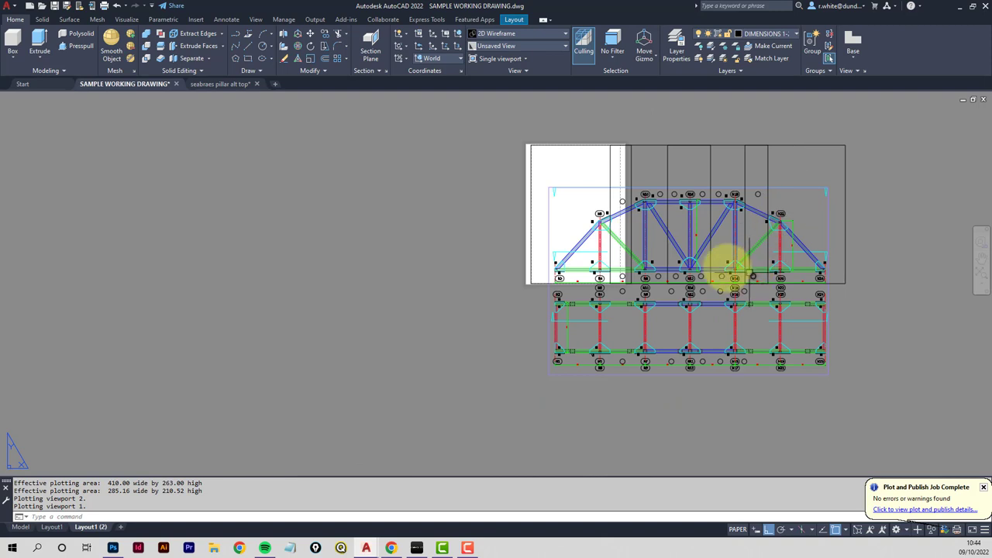
pyautogui.moveTo(575, 332); pyautogui.dragTo(365, 318, button='middle')
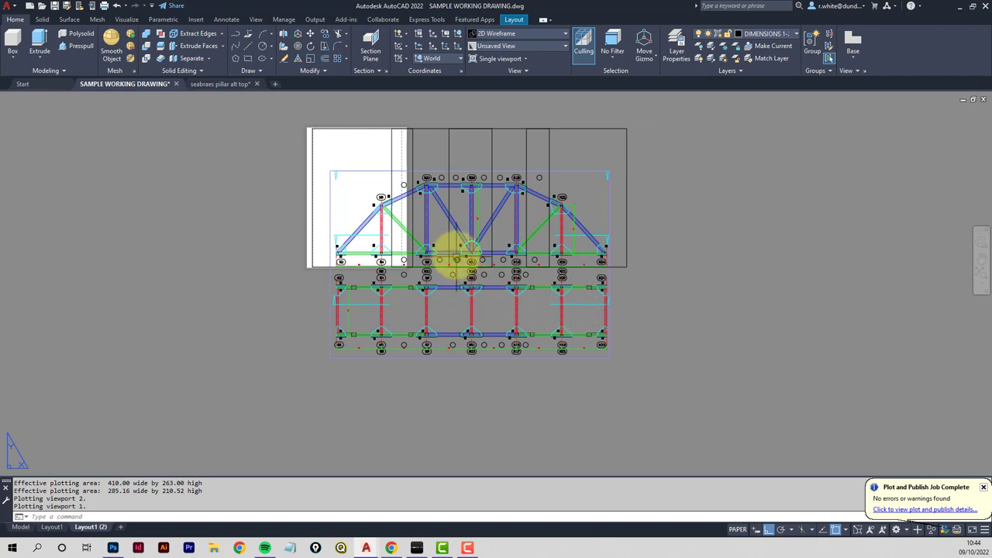
pyautogui.scroll(3, 456, 257)
pyautogui.moveTo(462, 314); pyautogui.dragTo(461, 317, button='middle')
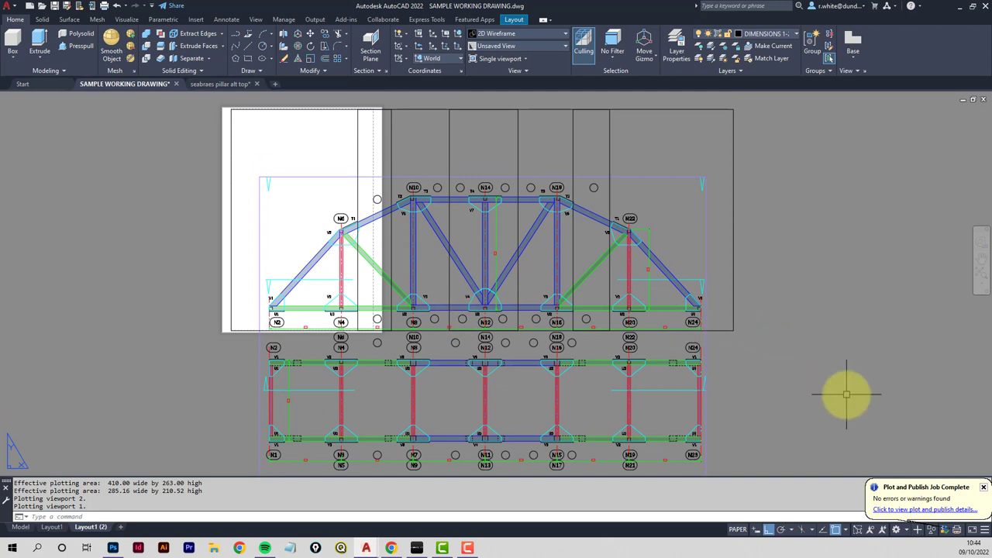